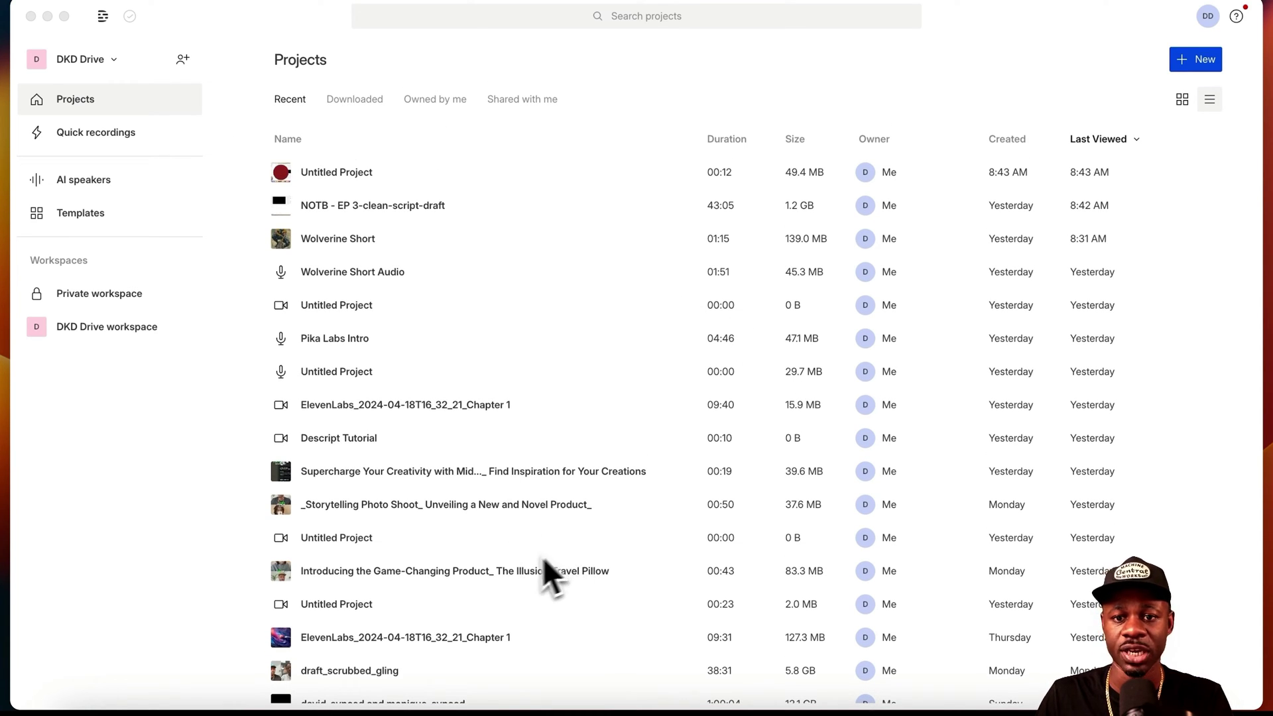
# Show the new-project choices: Video project, Audio project, Quick recording and Remote recording
pyautogui.click(1208, 63)
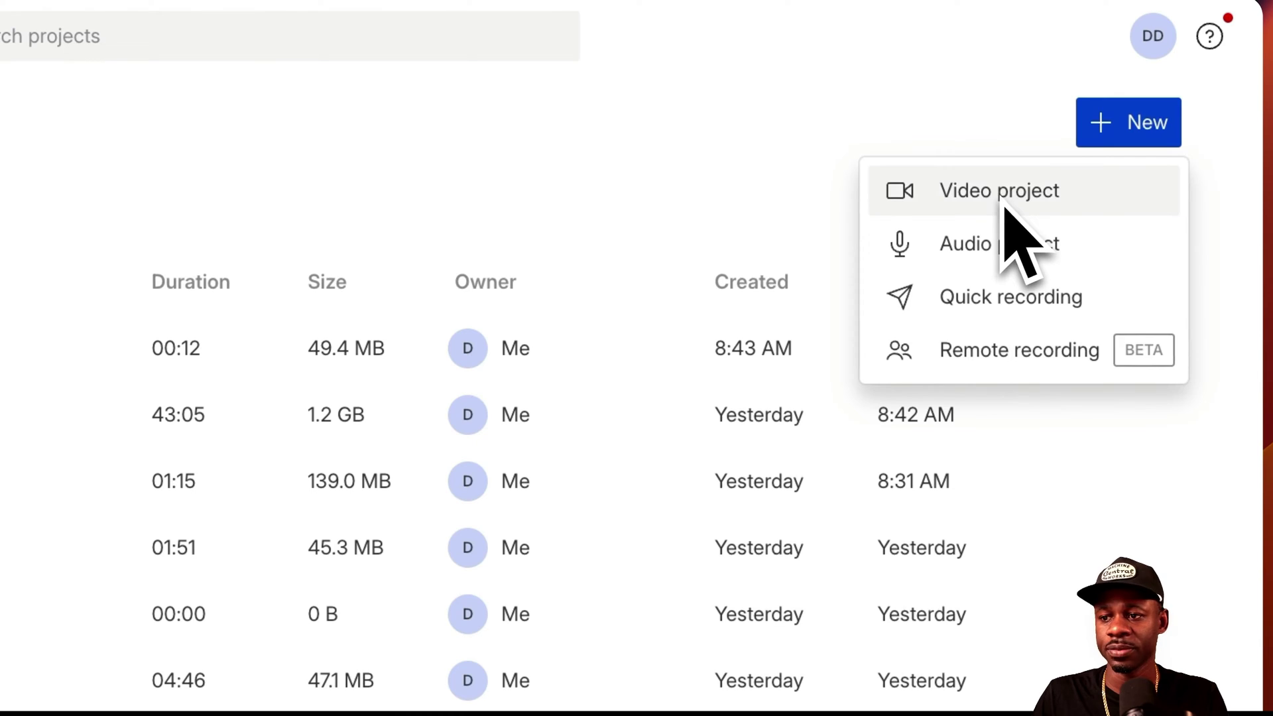
# Create a new untitled video project from the New menu
pyautogui.click(1003, 206)
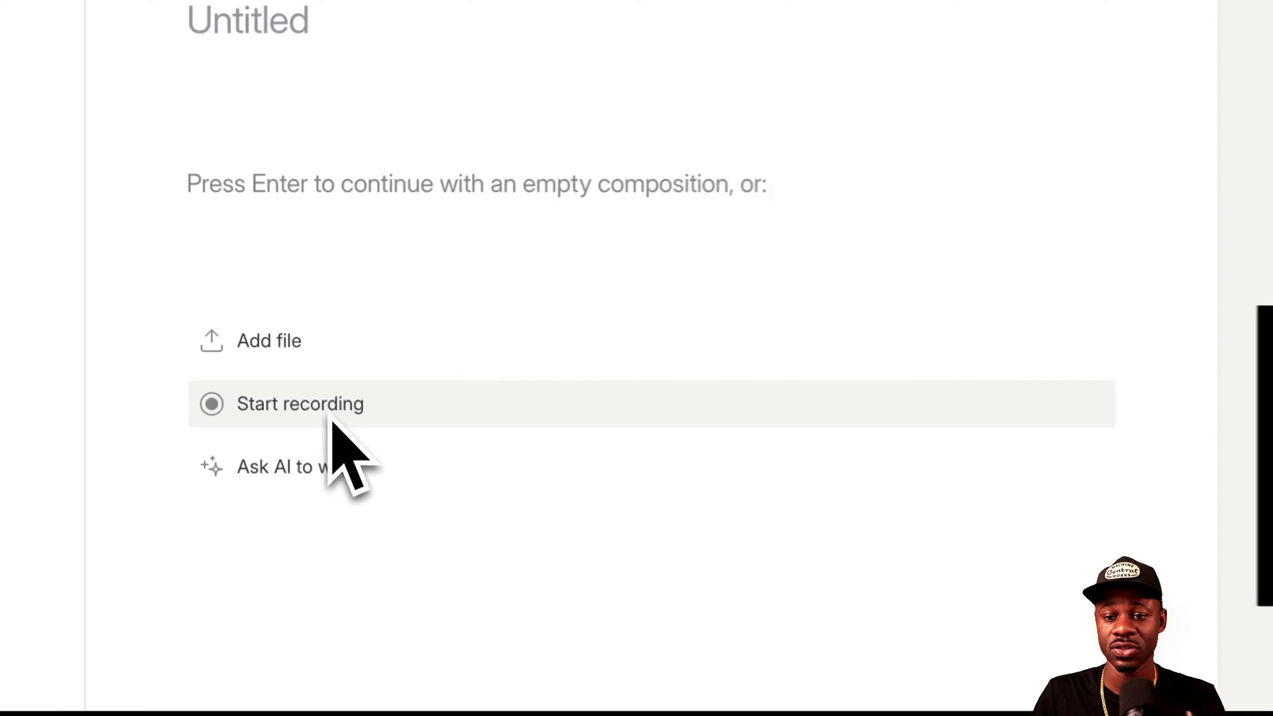
# Start a Screen-mode recording with camera and microphone directly into the script
pyautogui.click(264, 332)
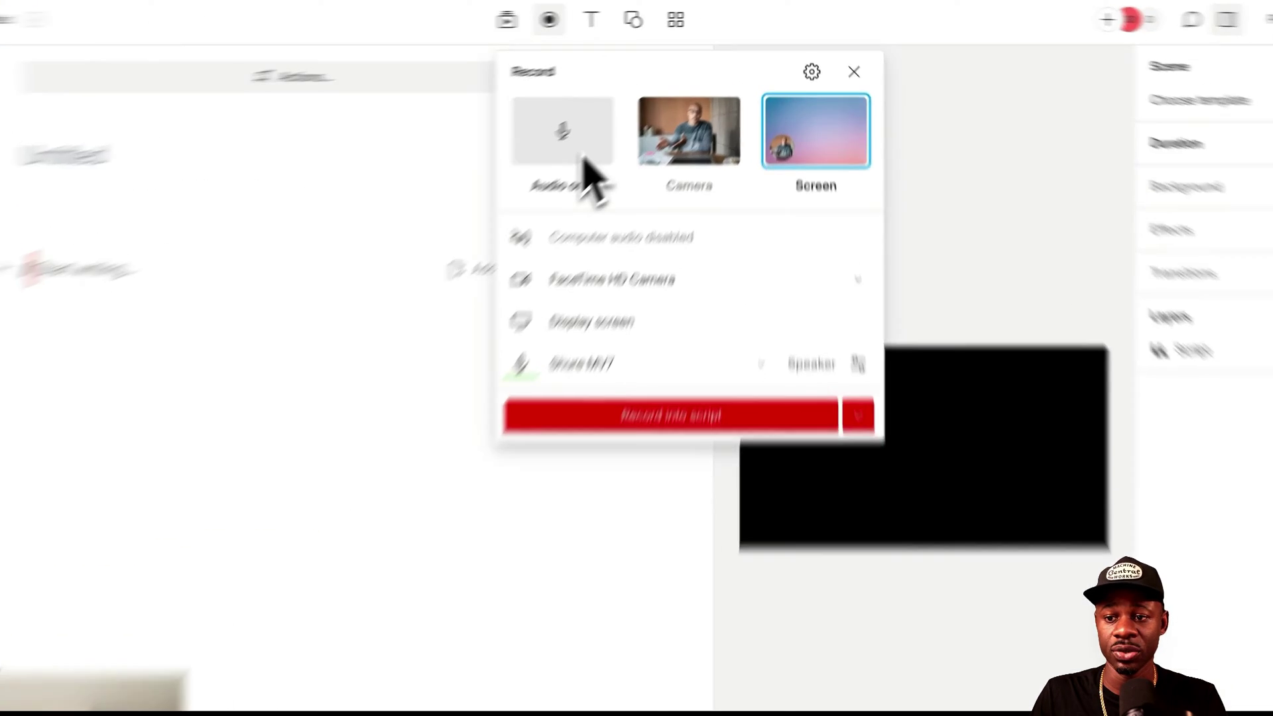
pyautogui.click(633, 129)
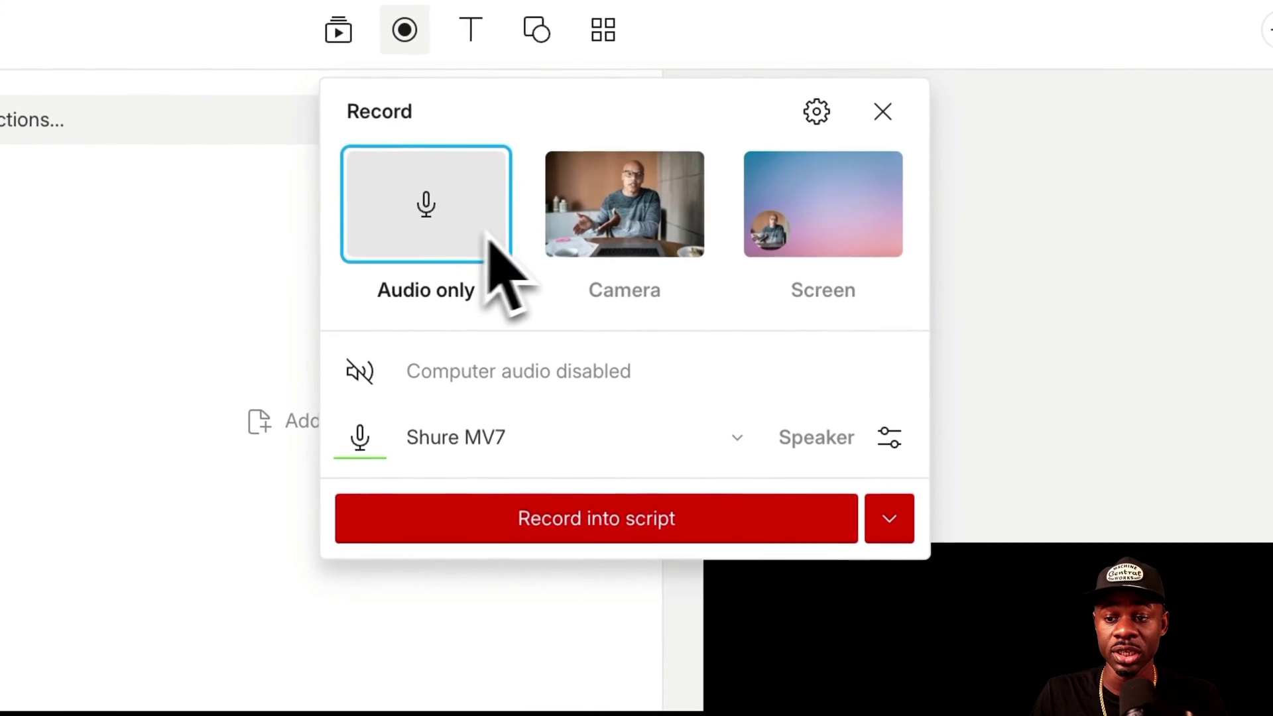
pyautogui.click(596, 229)
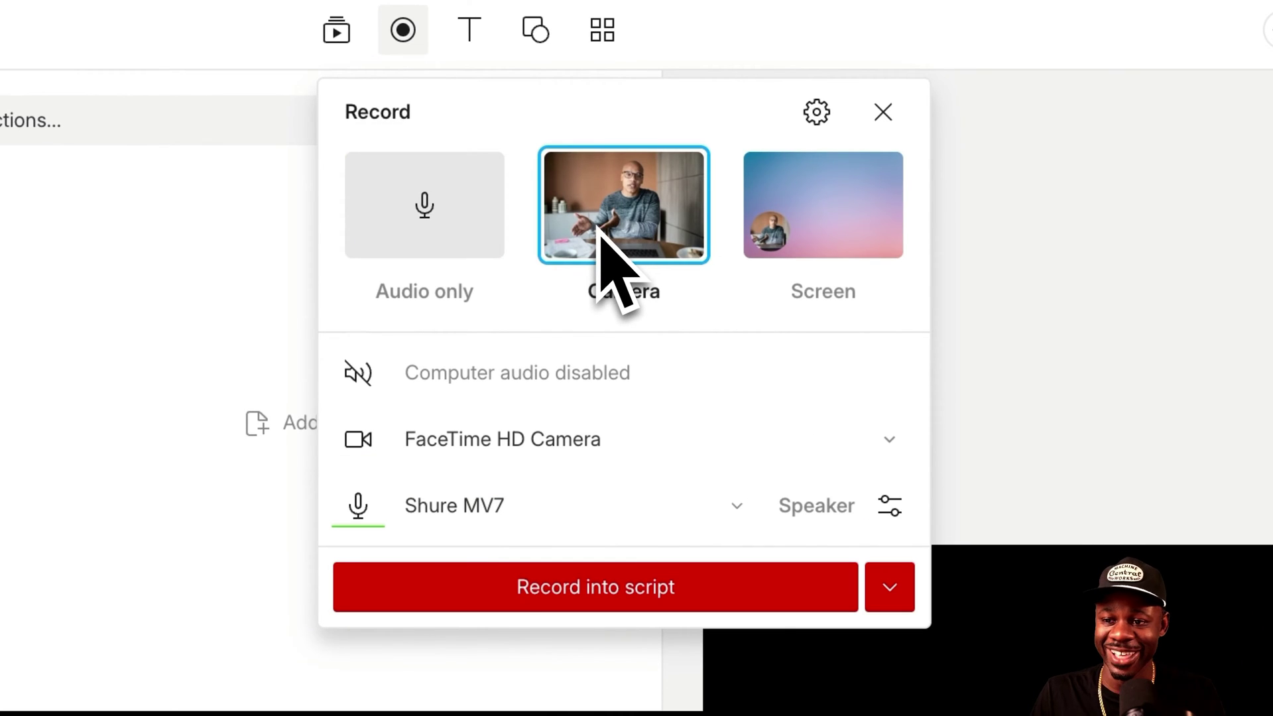
pyautogui.click(824, 199)
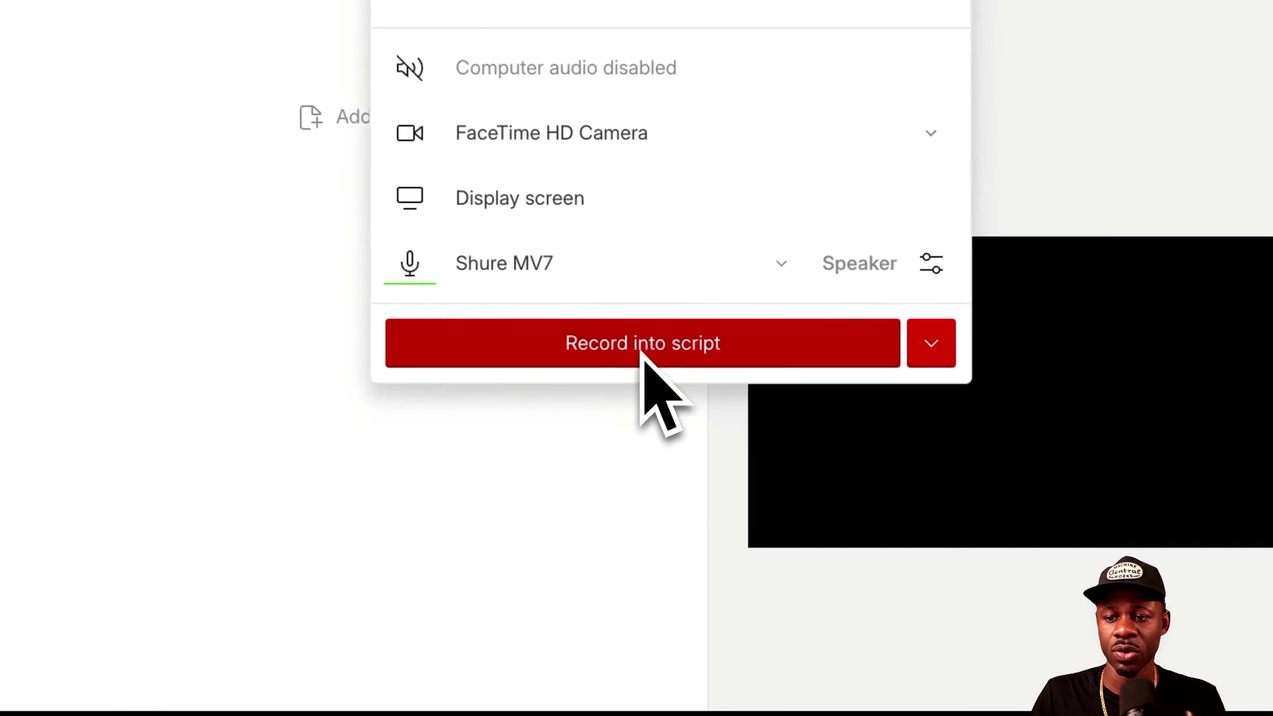
pyautogui.click(641, 354)
pyautogui.press('space')
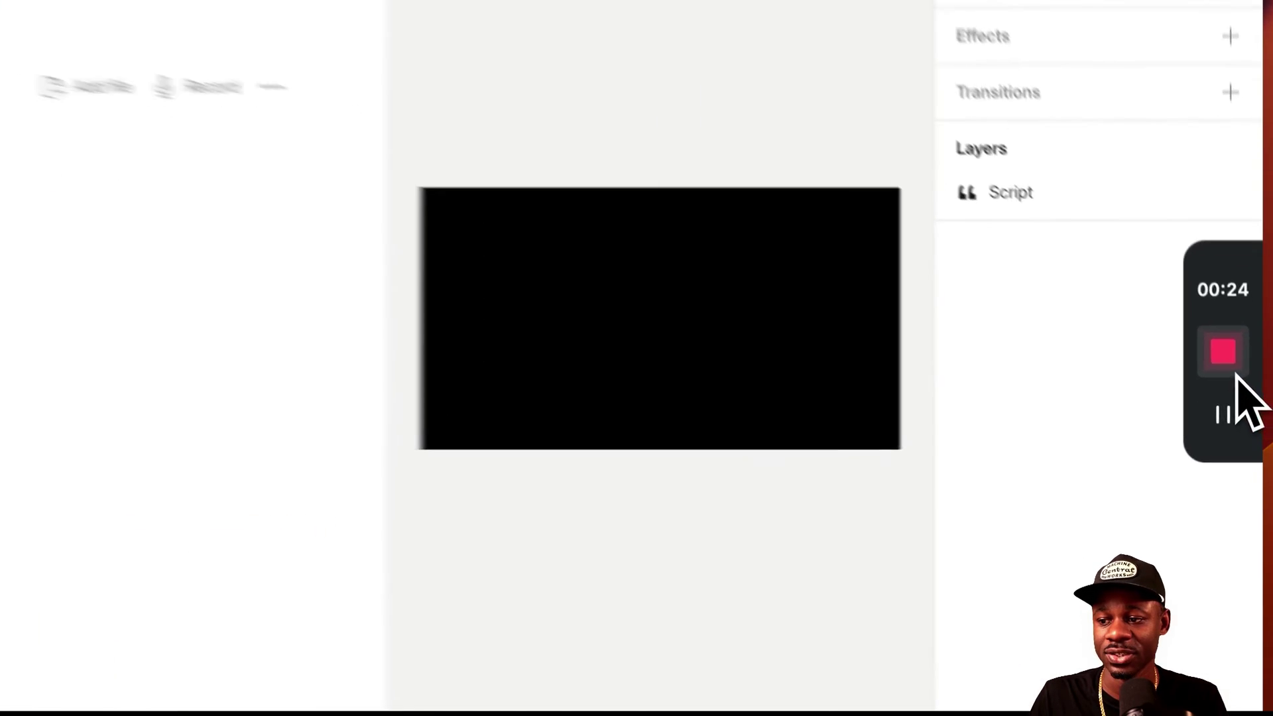
# Stop the recording so its 24.4-second transcript appears with camera and screen layers
pyautogui.click(1238, 373)
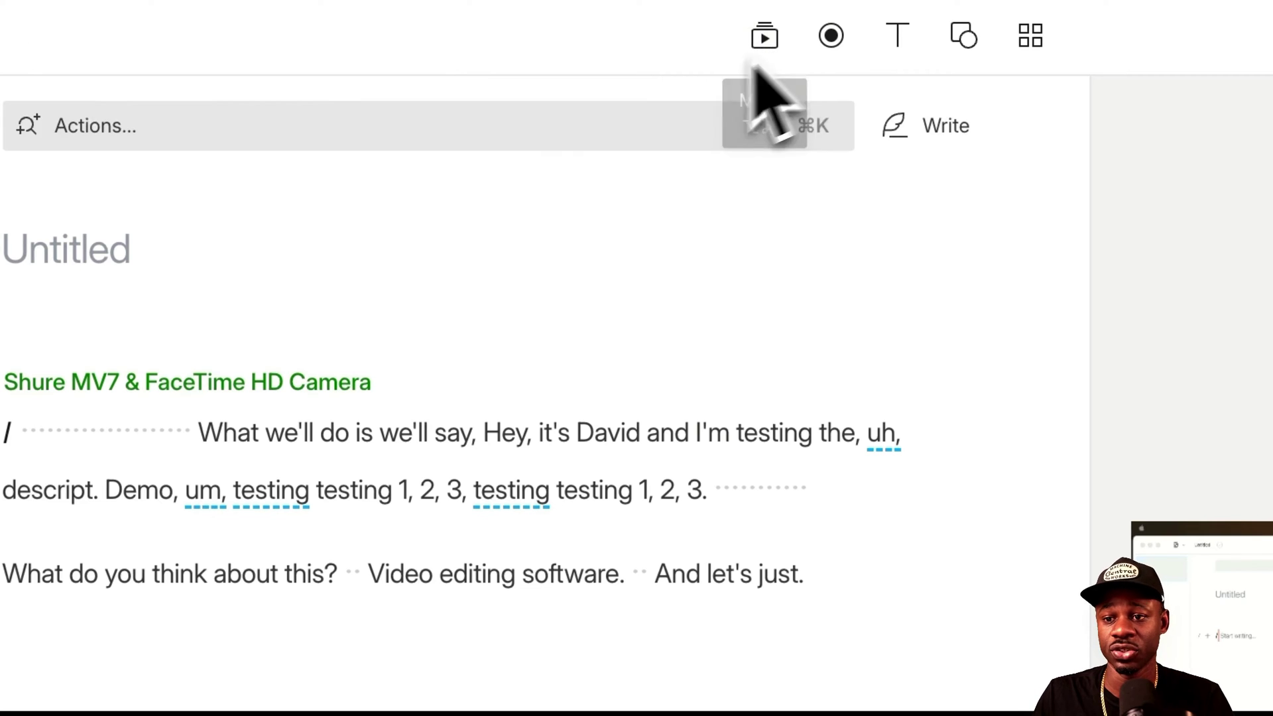
pyautogui.click(766, 36)
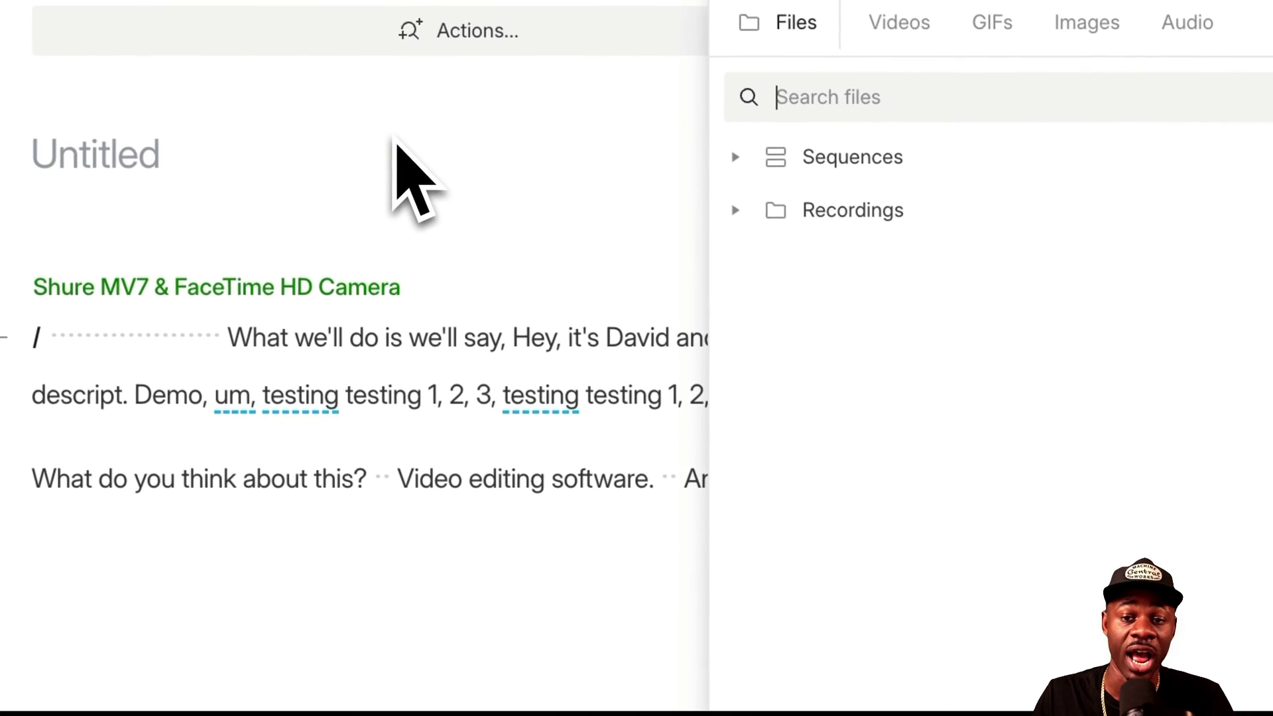
pyautogui.press('alt+super+l')
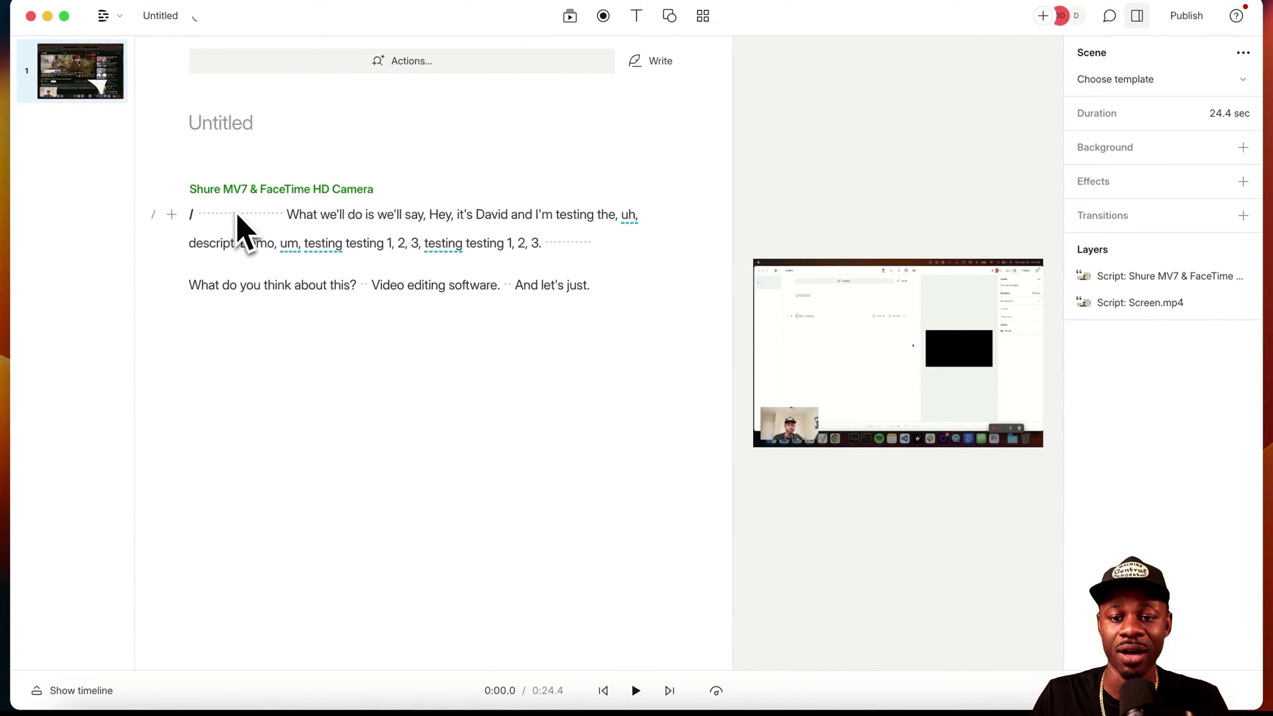
# Title the project 'Demo Video Recording' in the Untitled heading
pyautogui.click(209, 122)
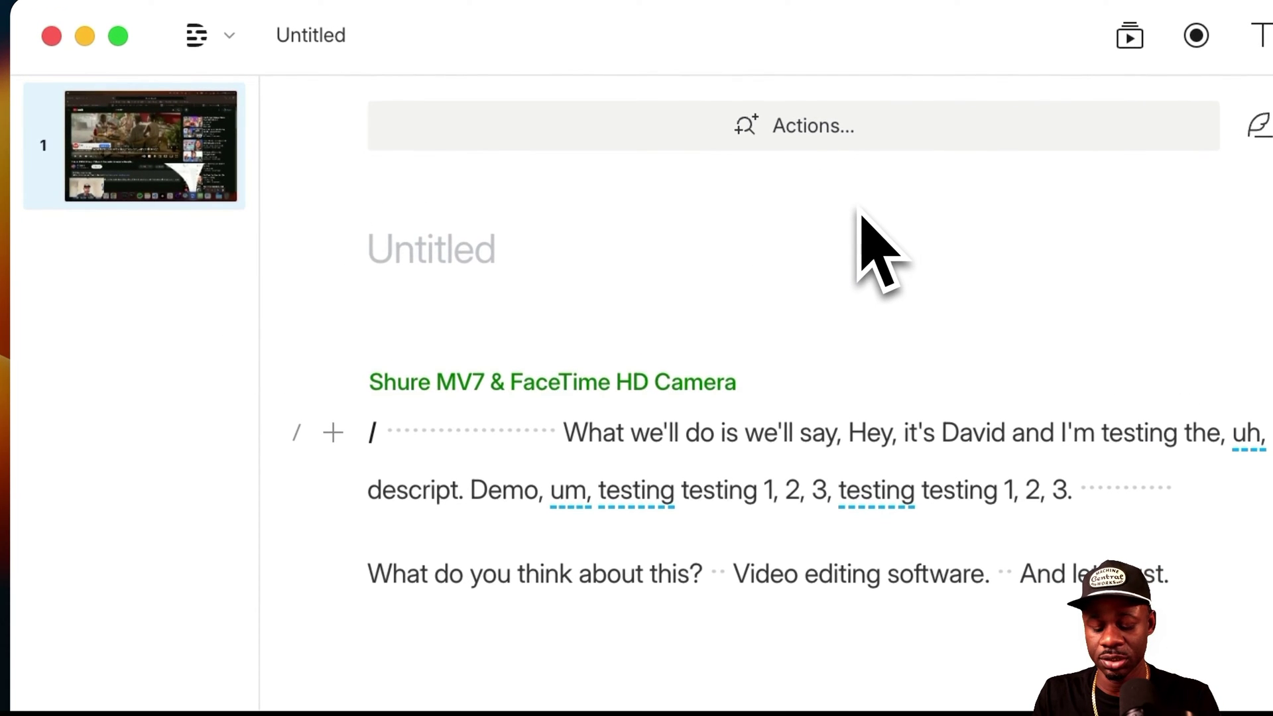
pyautogui.write('Demo Video')
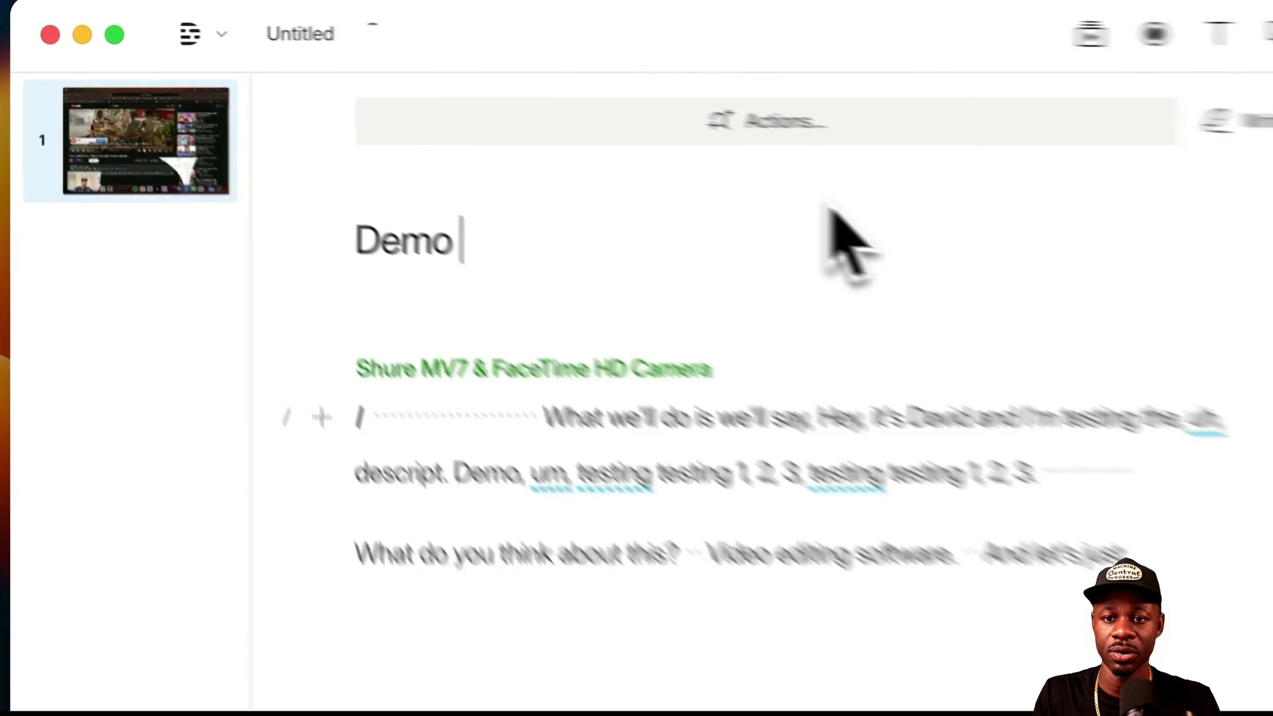
pyautogui.write(' Recording')
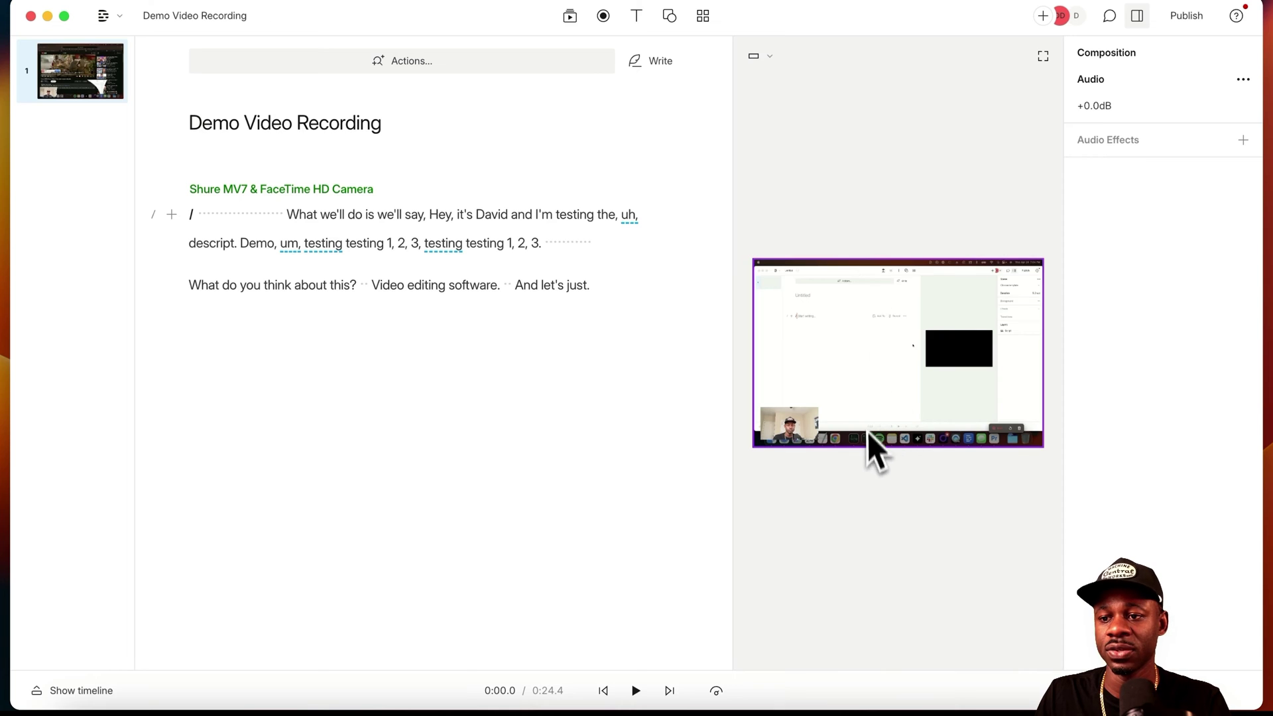
# Try a square canvas aspect ratio, move the canvas beside the script and show the timeline
pyautogui.click(768, 58)
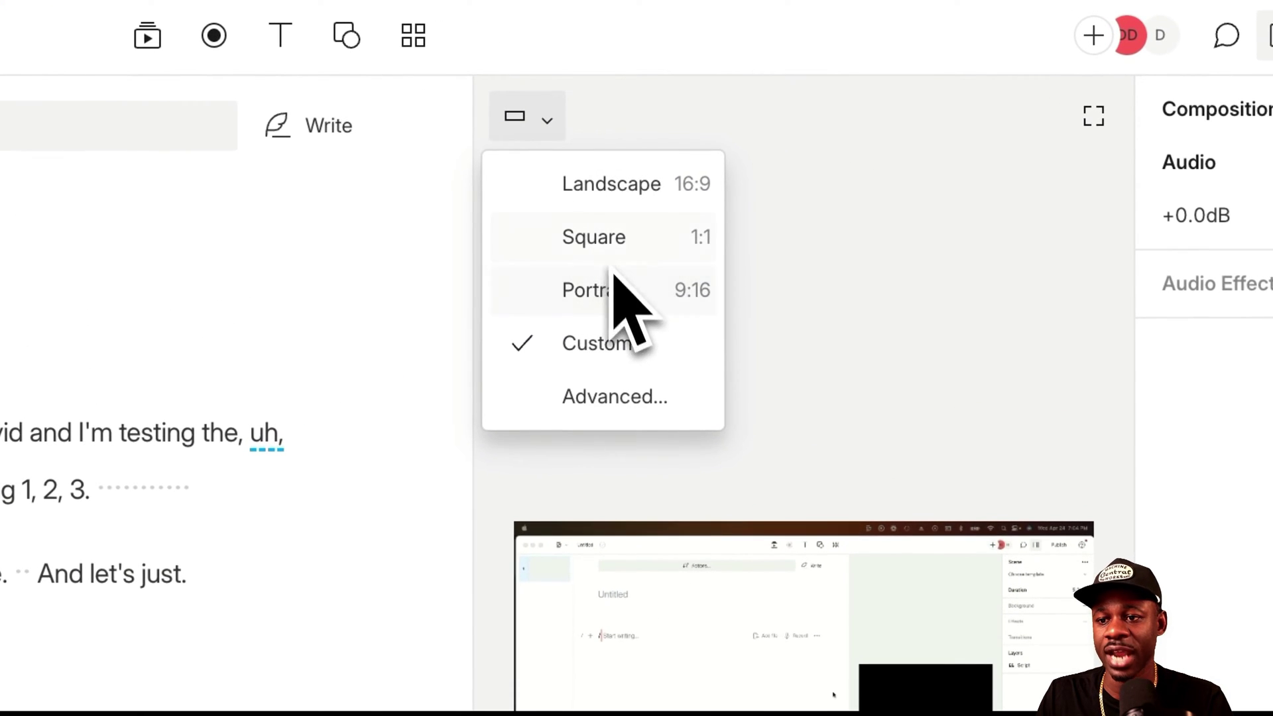
pyautogui.click(605, 239)
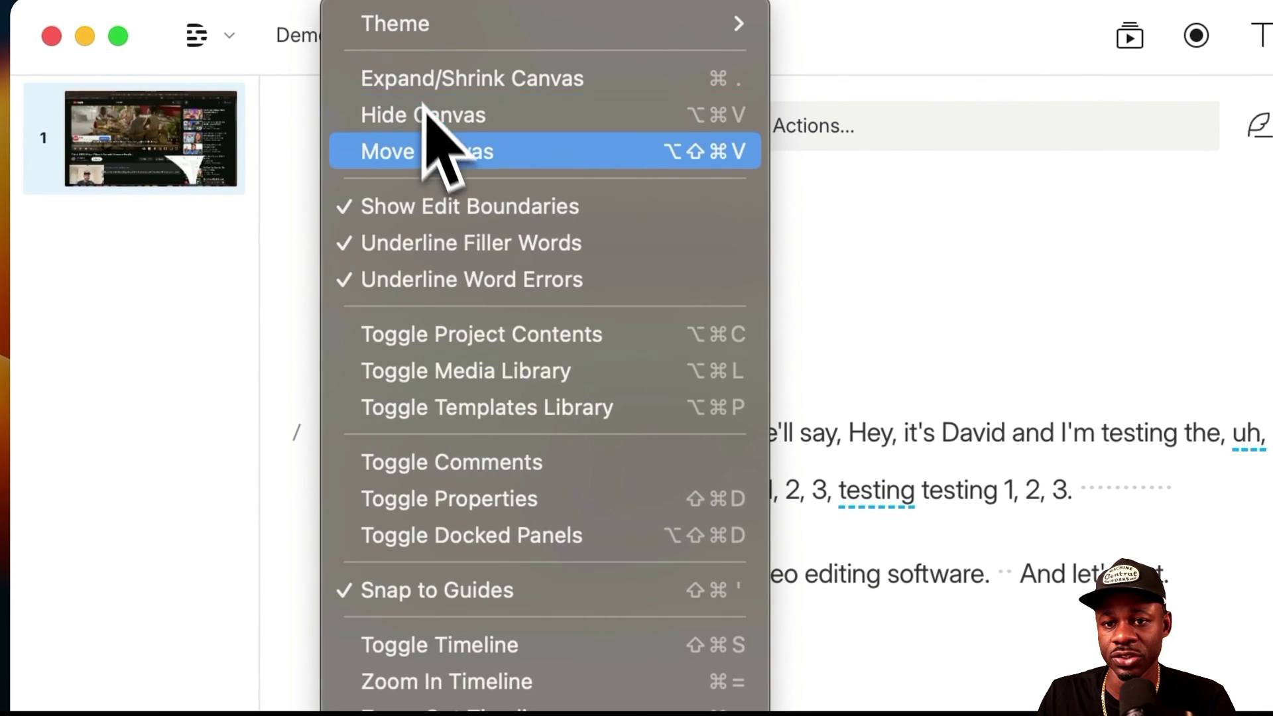
pyautogui.click(449, 151)
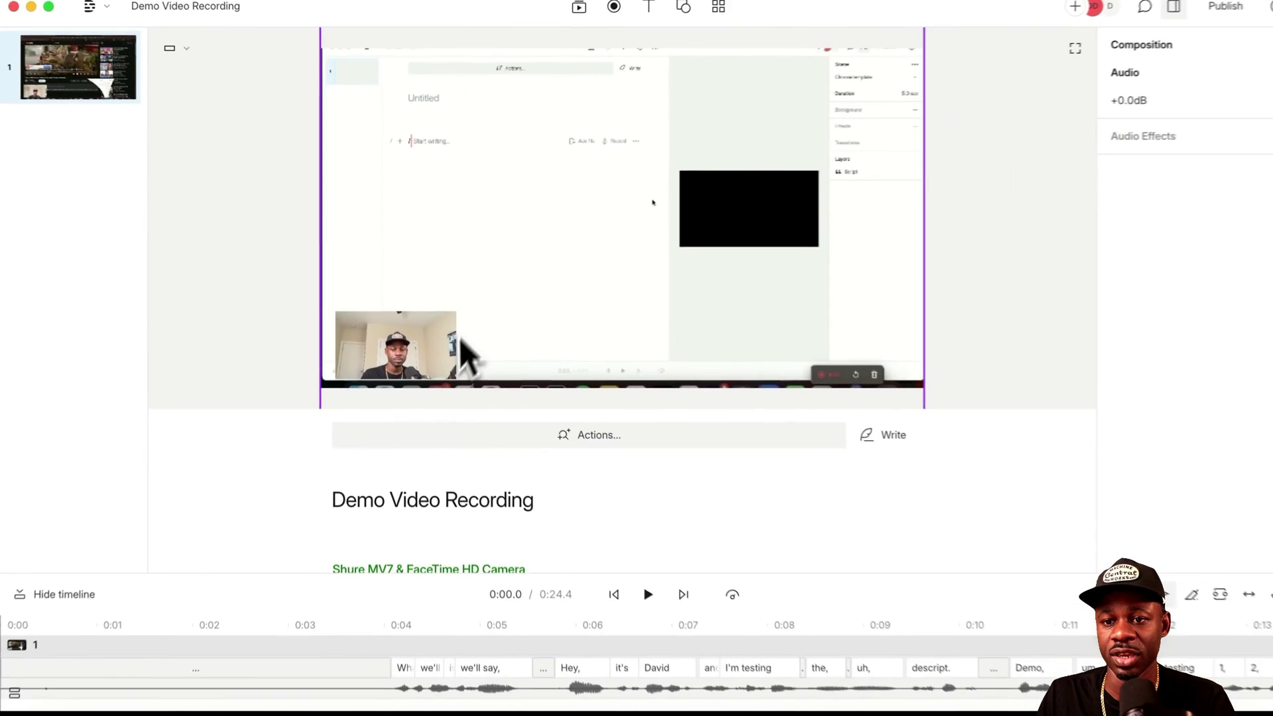
pyautogui.scroll(-5, 574, 542)
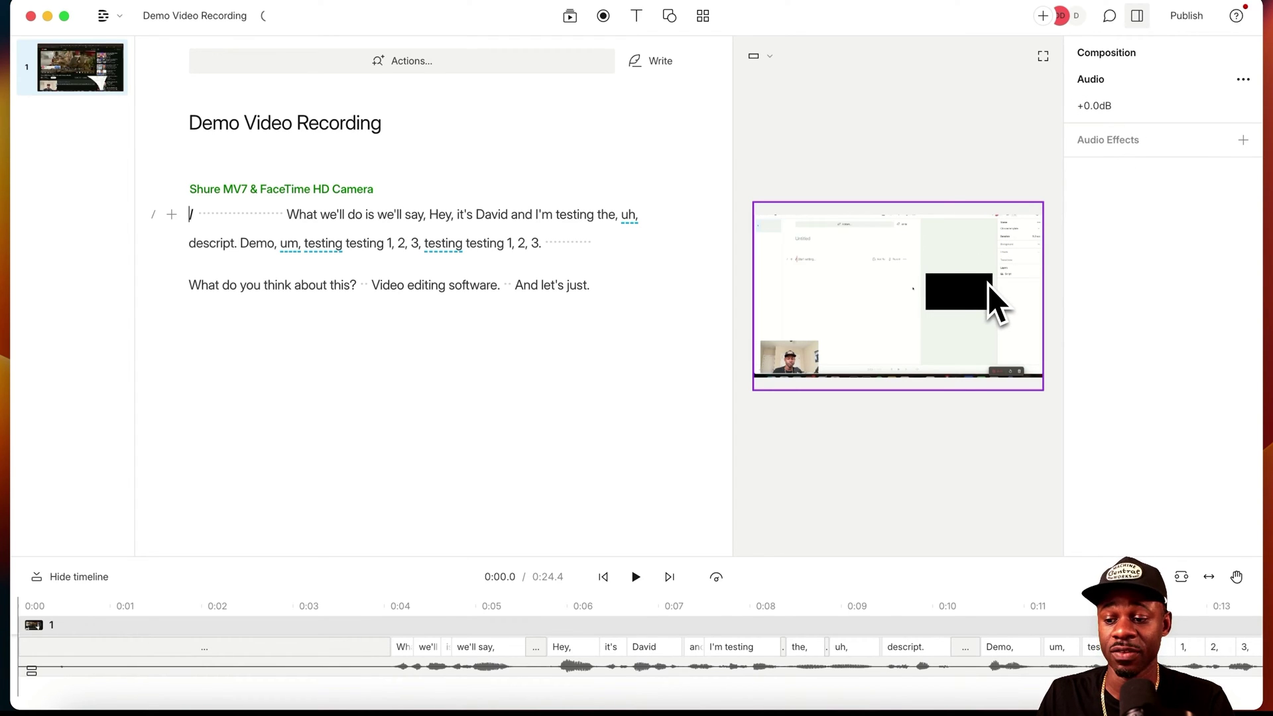
# Enlarge the webcam inset slightly and move it to a new spot over the screen recording
pyautogui.click(909, 311)
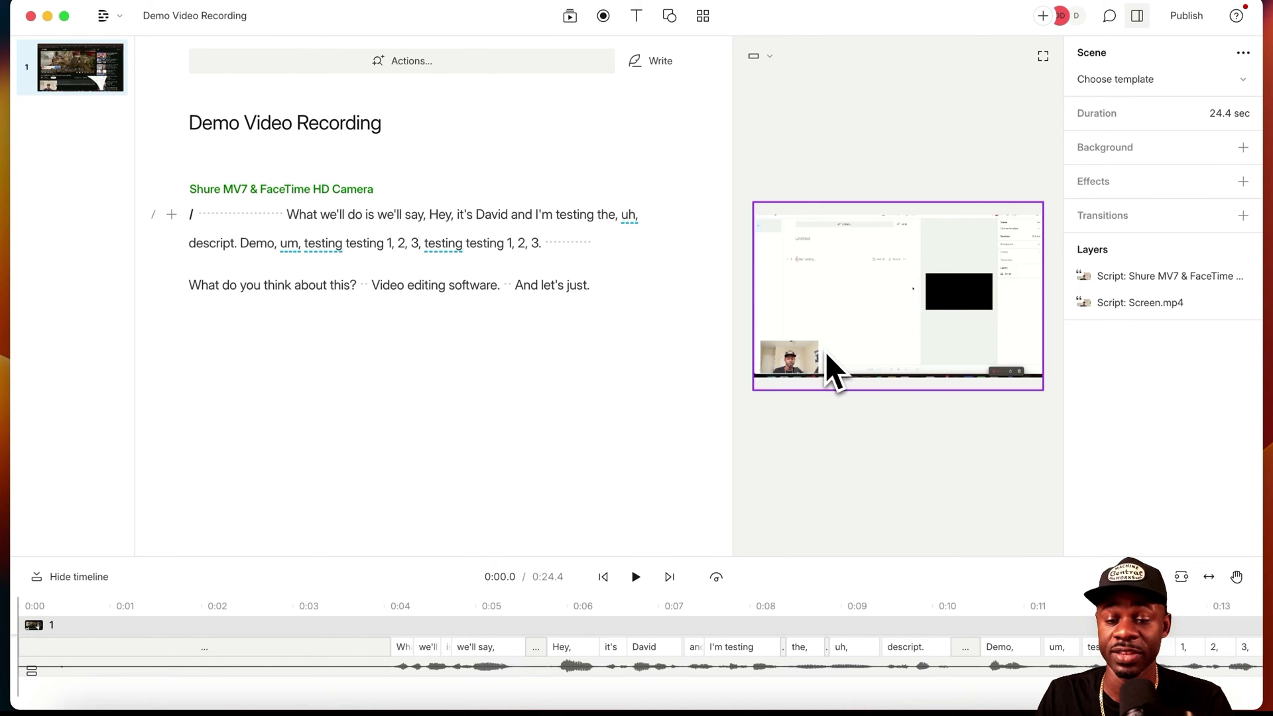
pyautogui.click(784, 367)
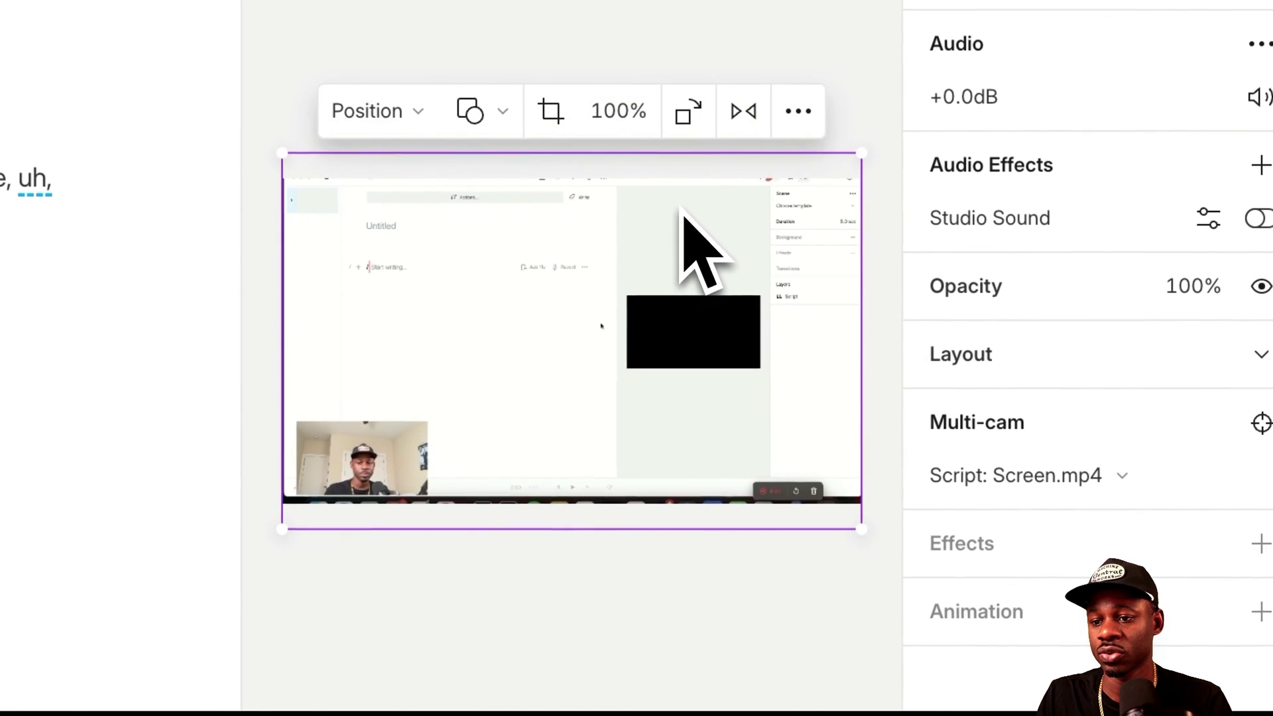
pyautogui.click(425, 458)
pyautogui.moveTo(426, 424); pyautogui.dragTo(504, 393)
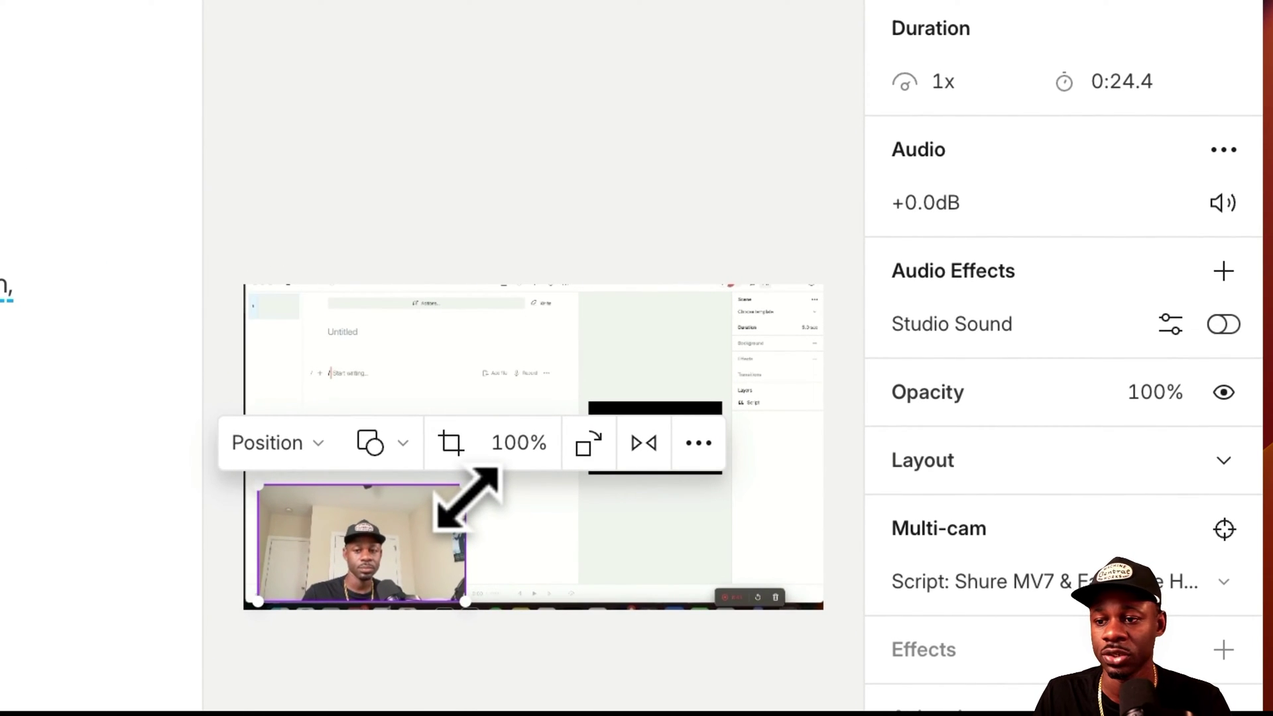
pyautogui.press('Escape')
pyautogui.click(418, 525)
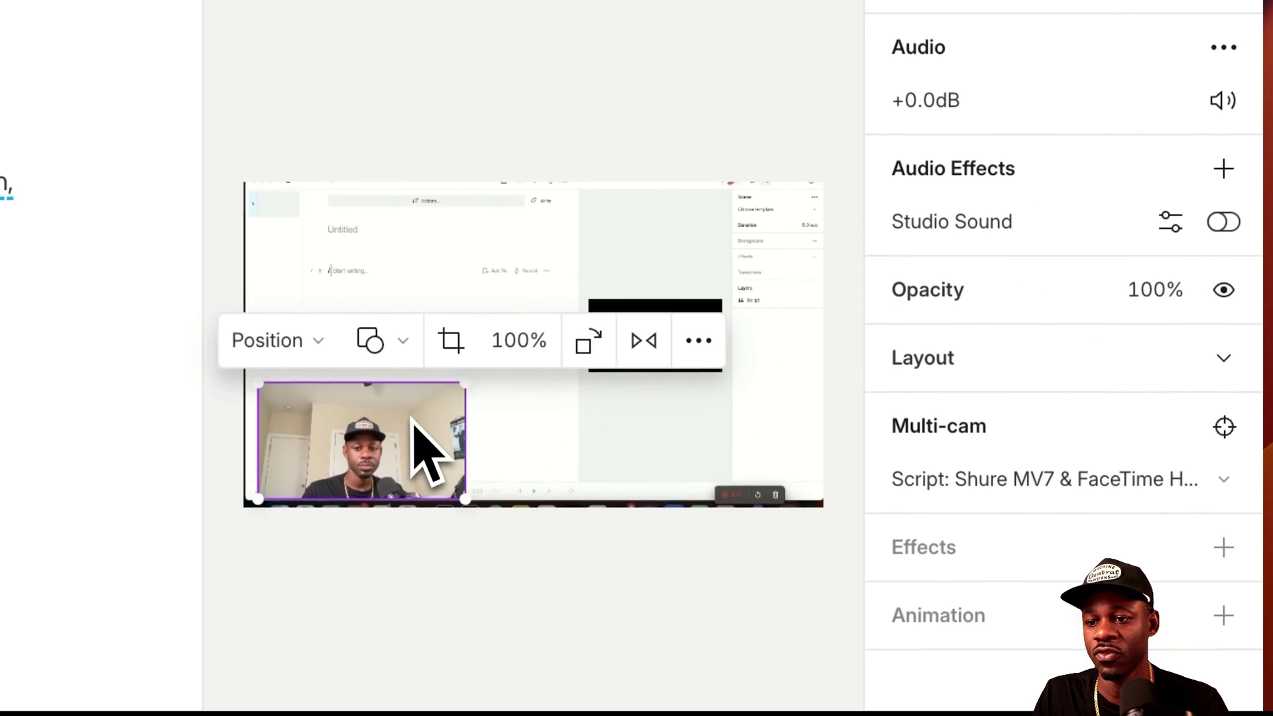
pyautogui.moveTo(412, 417); pyautogui.dragTo(425, 301)
pyautogui.doubleClick(424, 301)
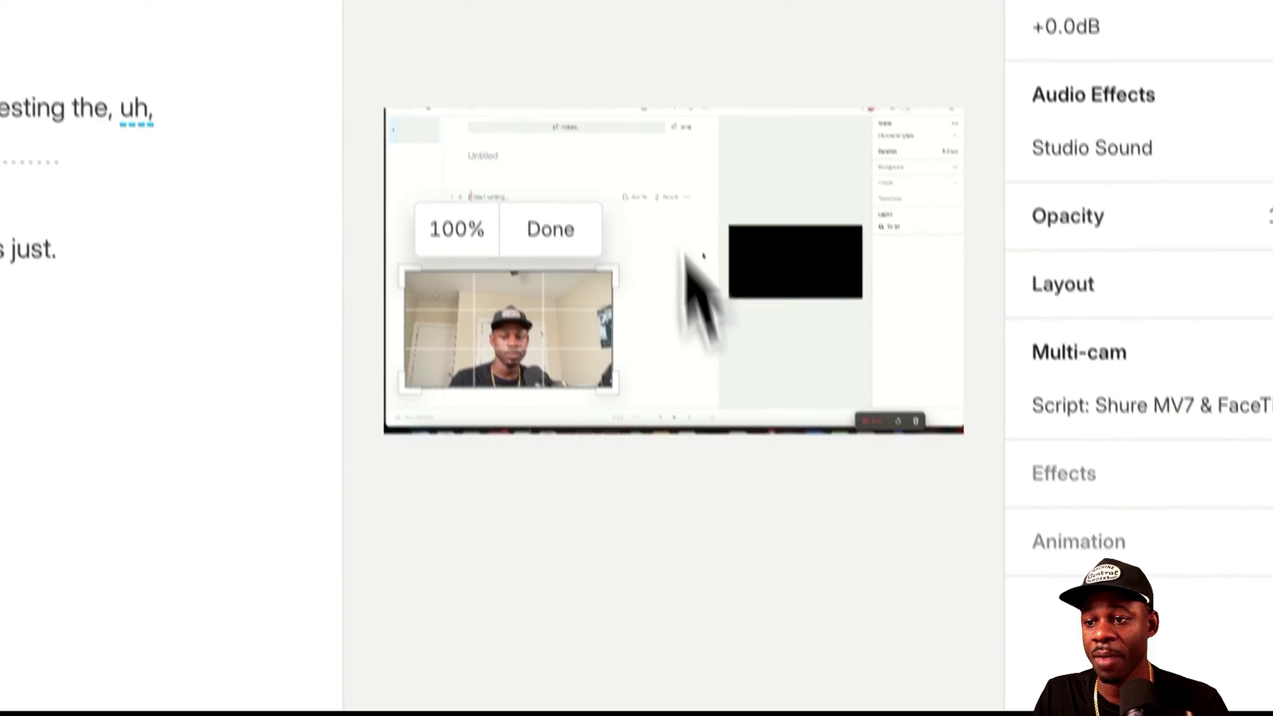
pyautogui.click(570, 244)
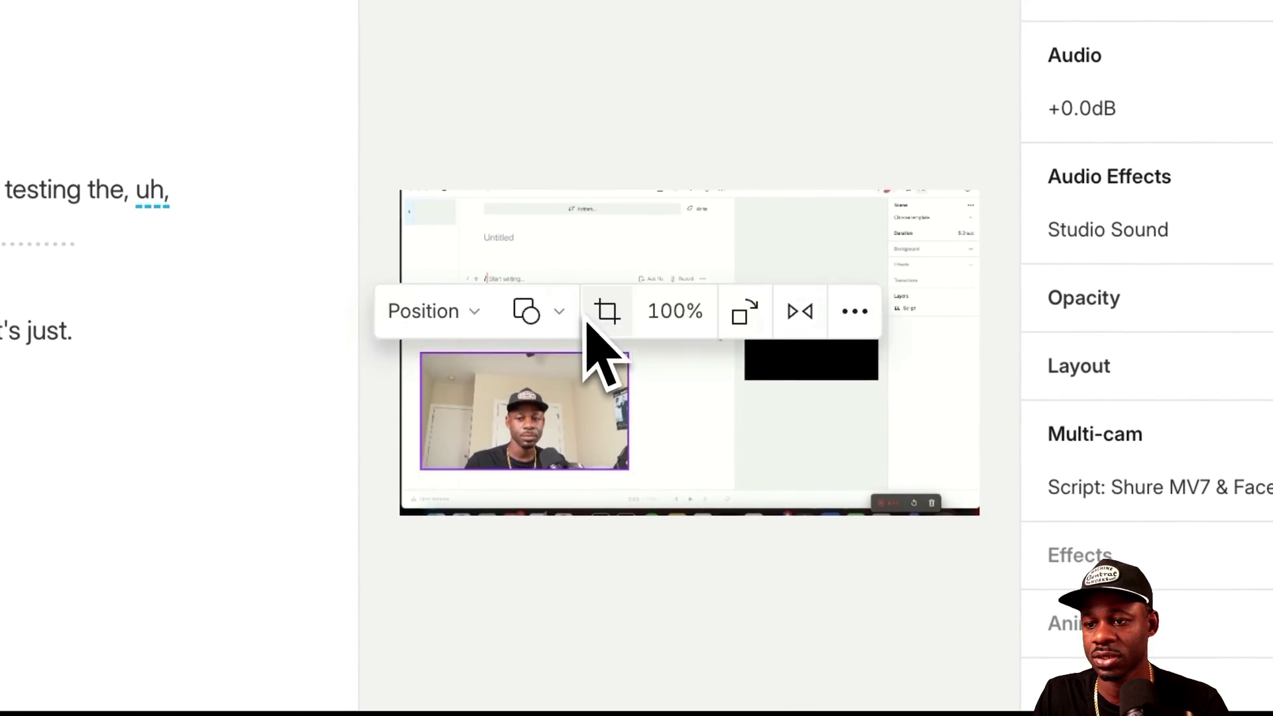
# Hide and then re-show the camera layer in the scene's layers list
pyautogui.click(661, 625)
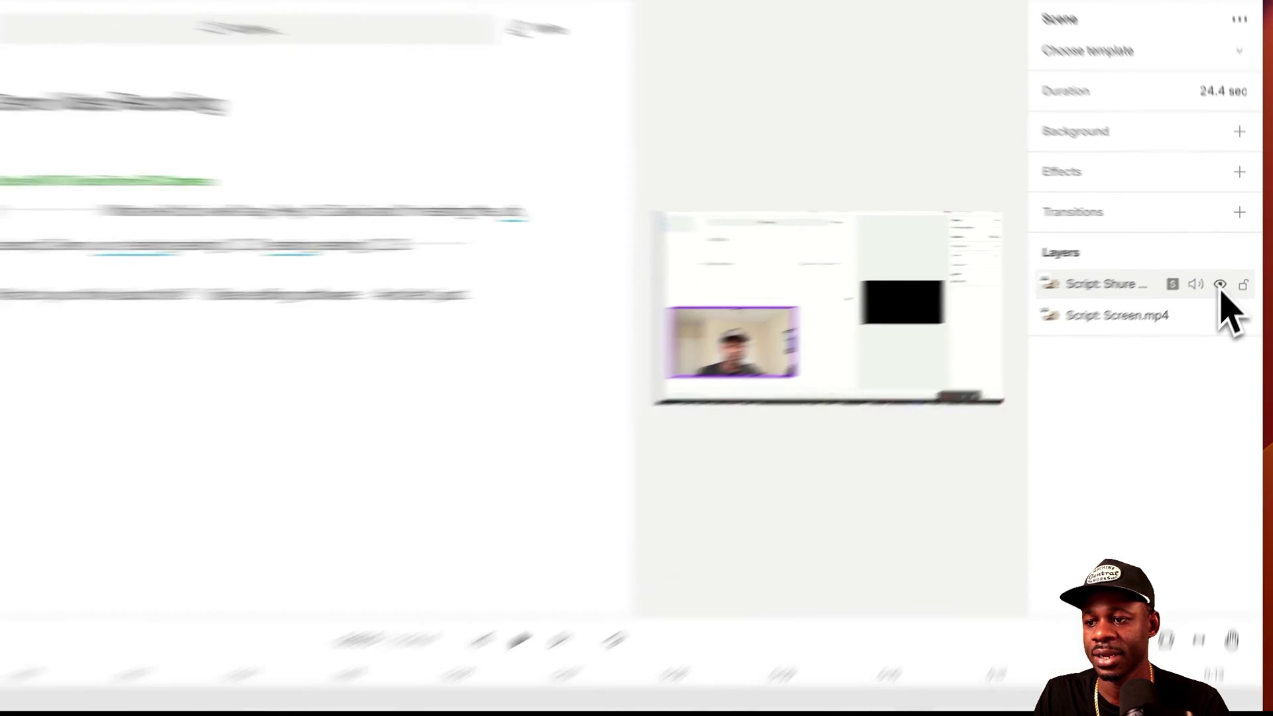
pyautogui.click(1226, 275)
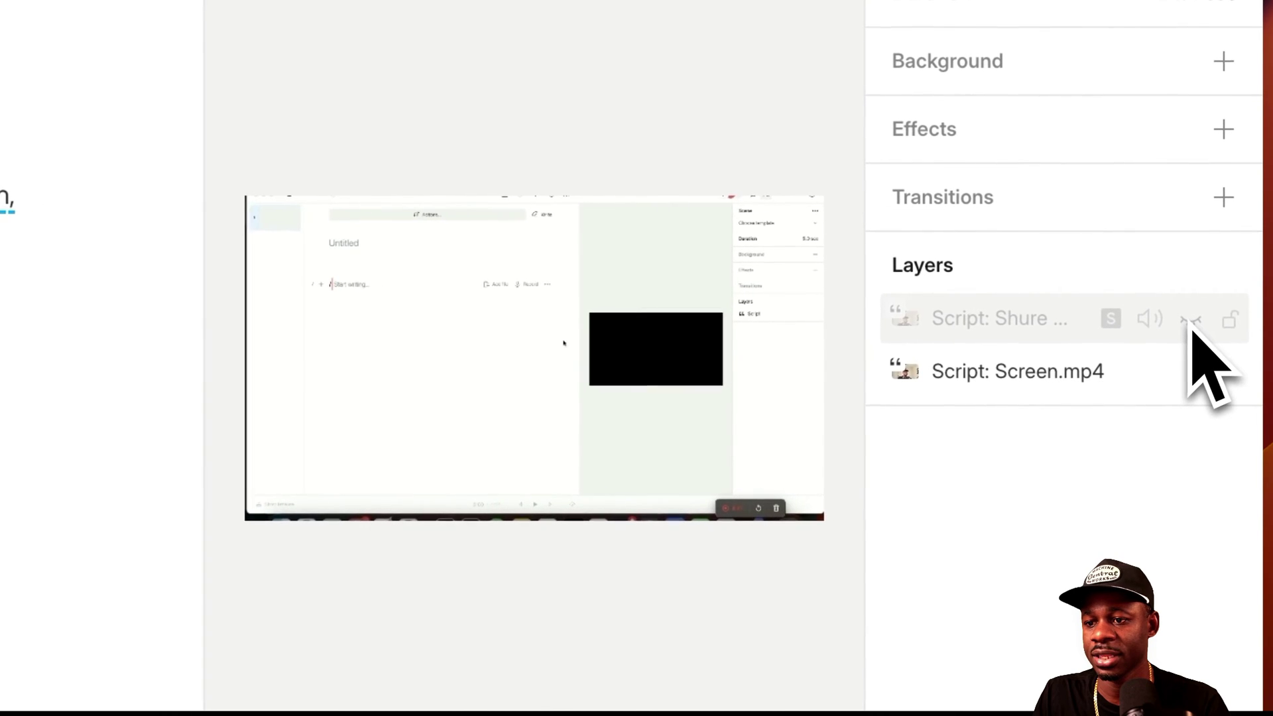
pyautogui.click(1190, 321)
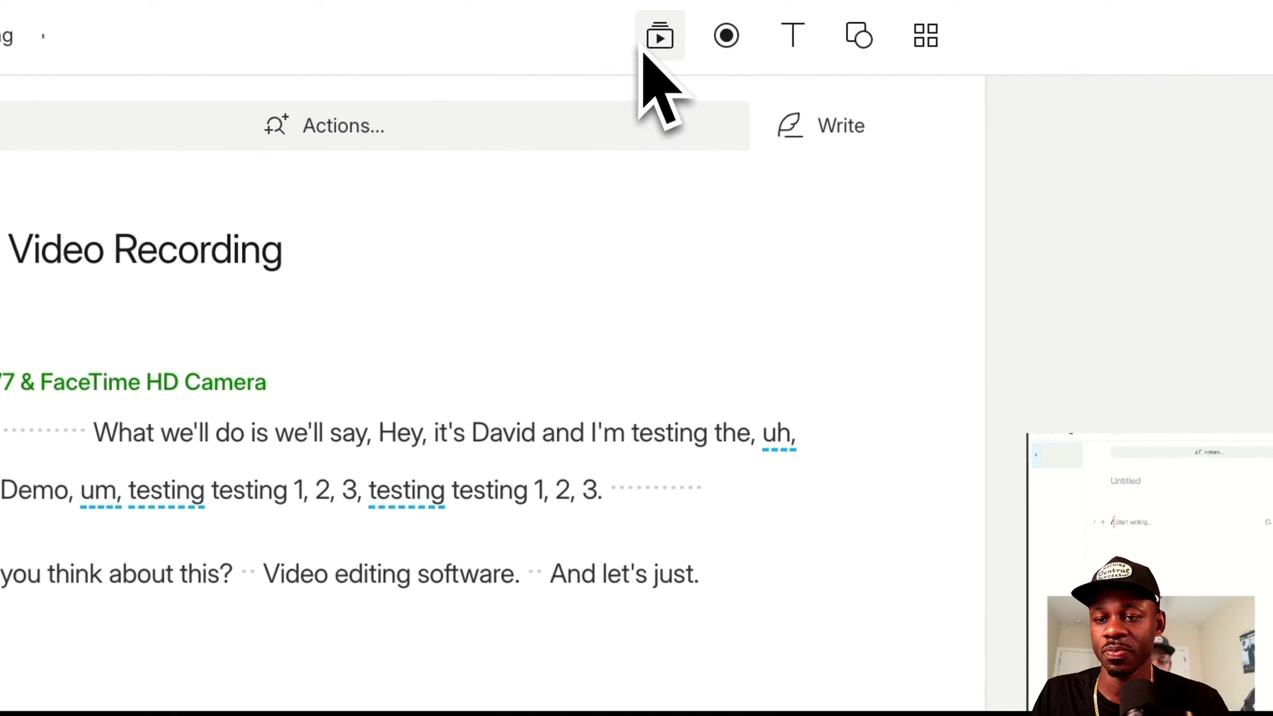
# Open the media files panel and browse the apr 2024, descript and pika folders without importing
pyautogui.click(660, 39)
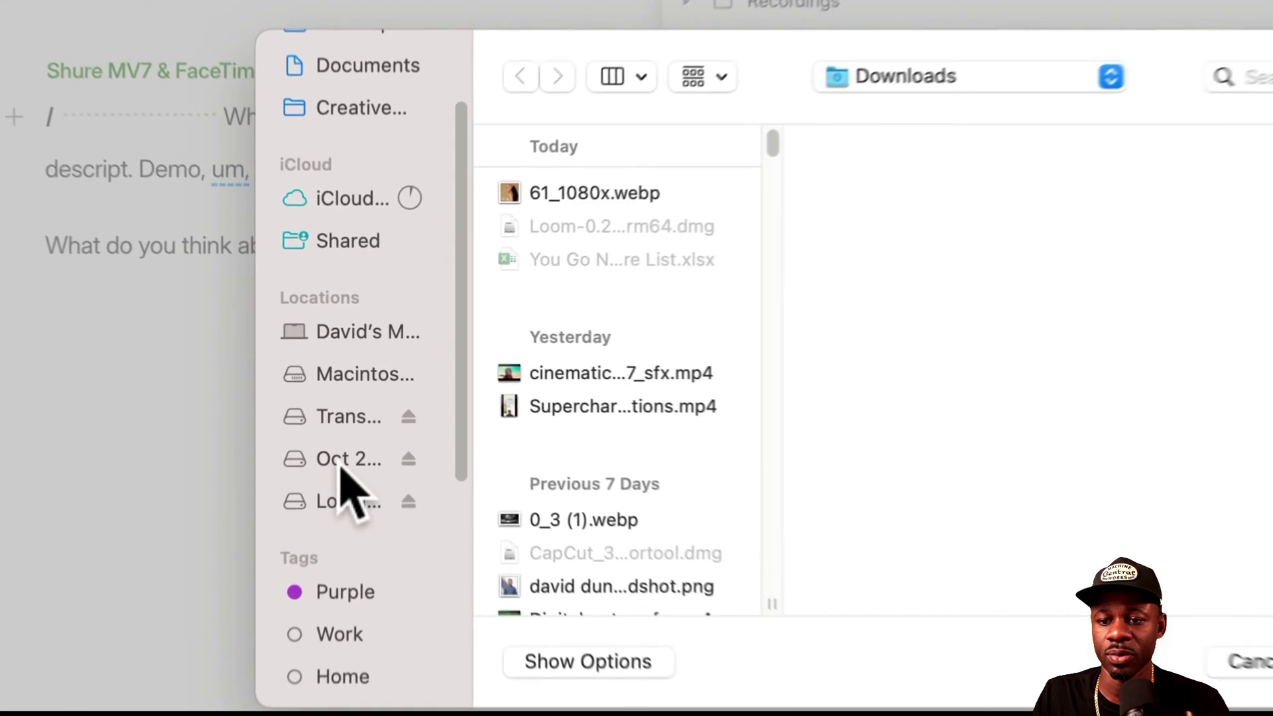
pyautogui.click(342, 461)
pyautogui.click(659, 190)
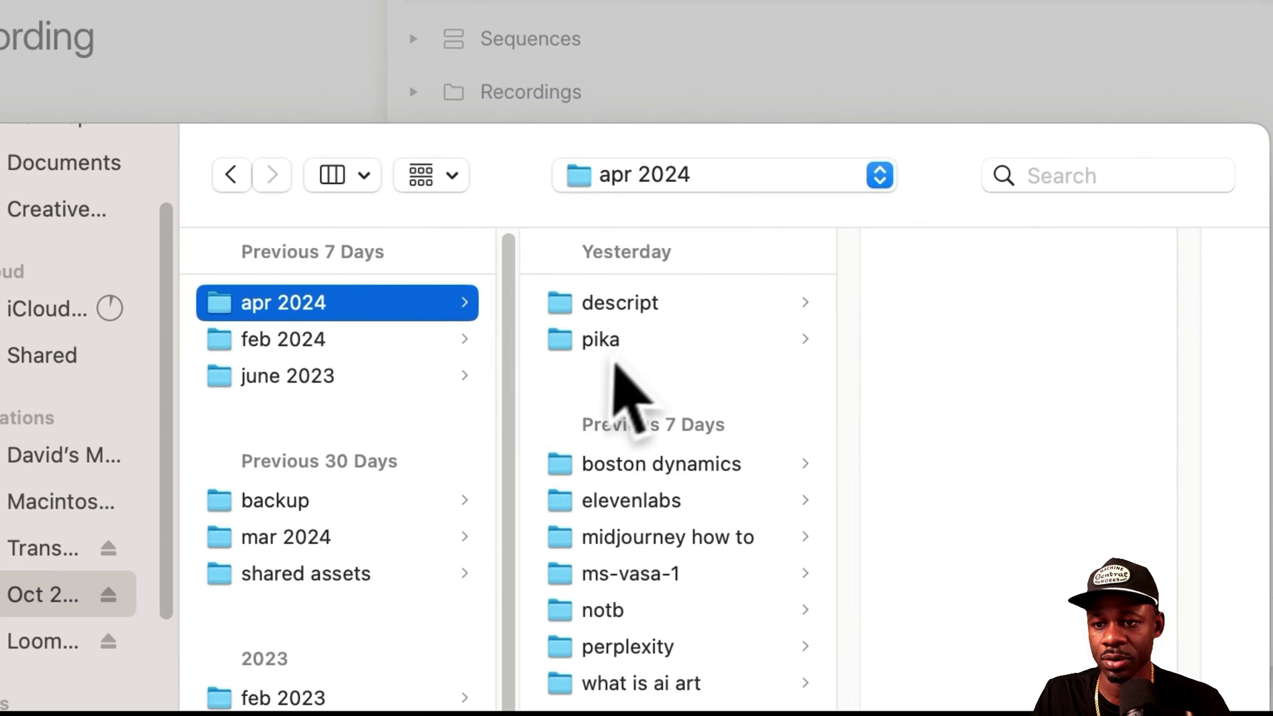
pyautogui.click(644, 304)
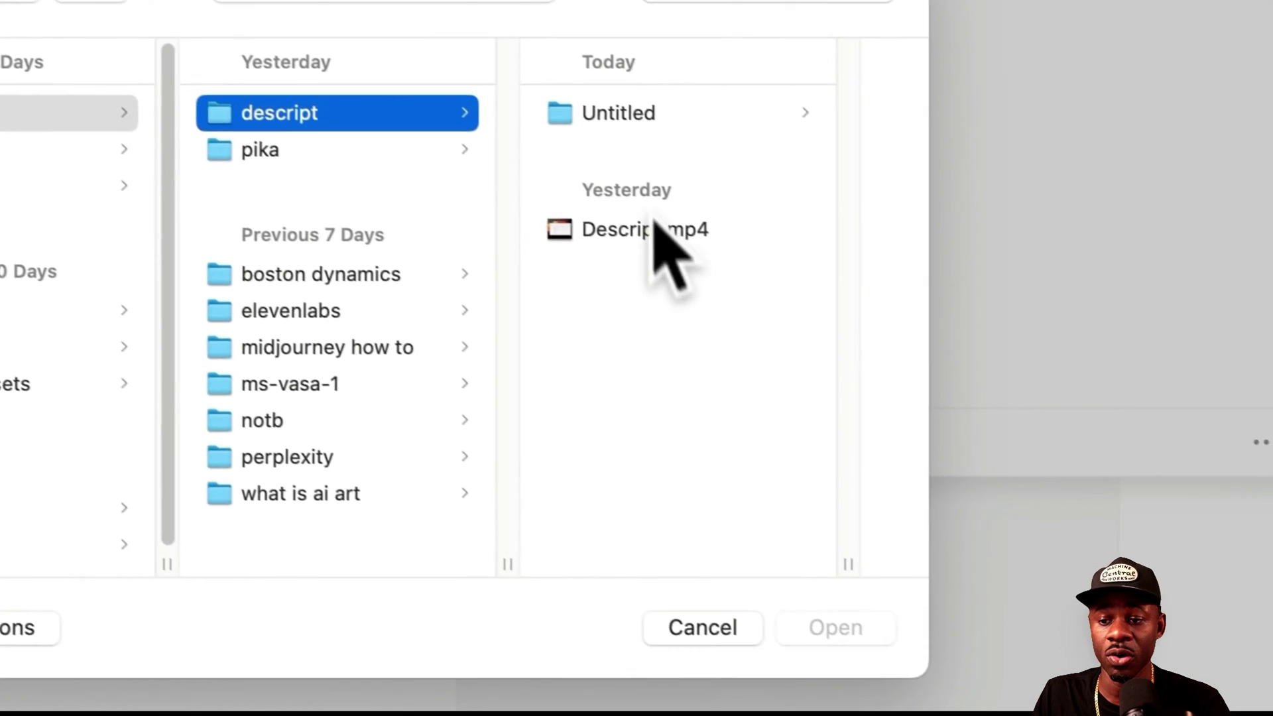
pyautogui.click(353, 150)
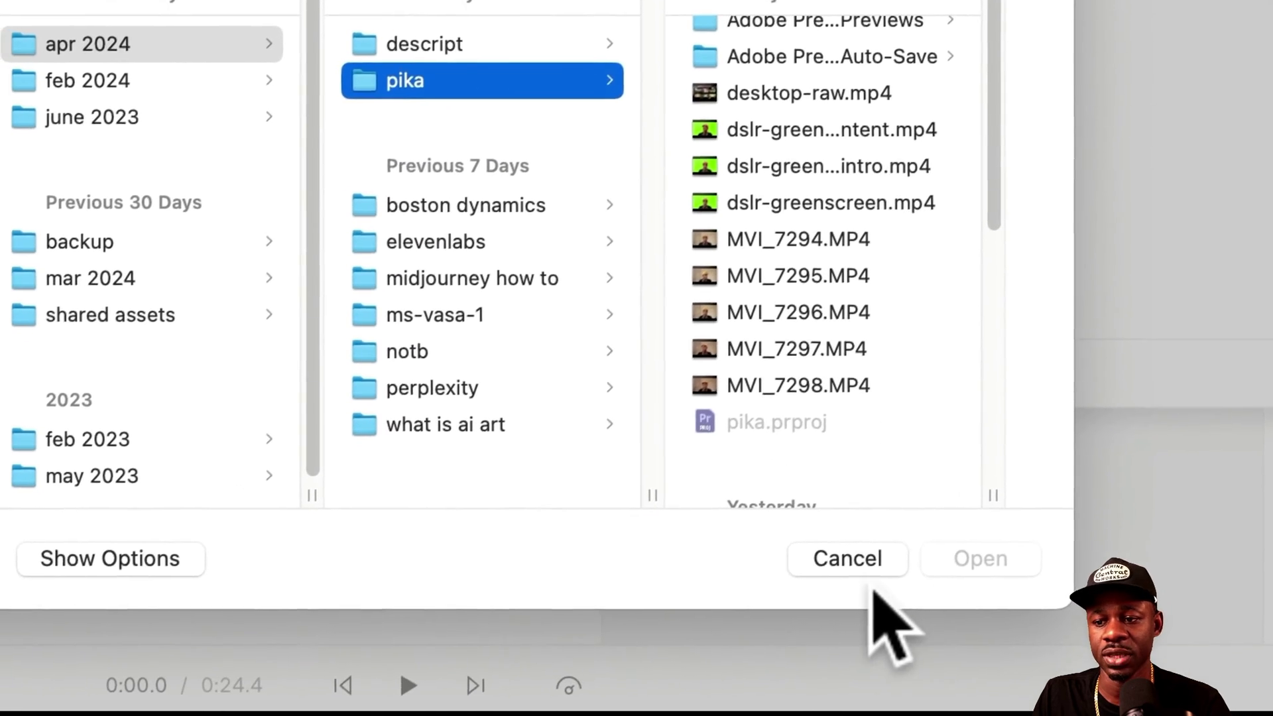
pyautogui.click(855, 563)
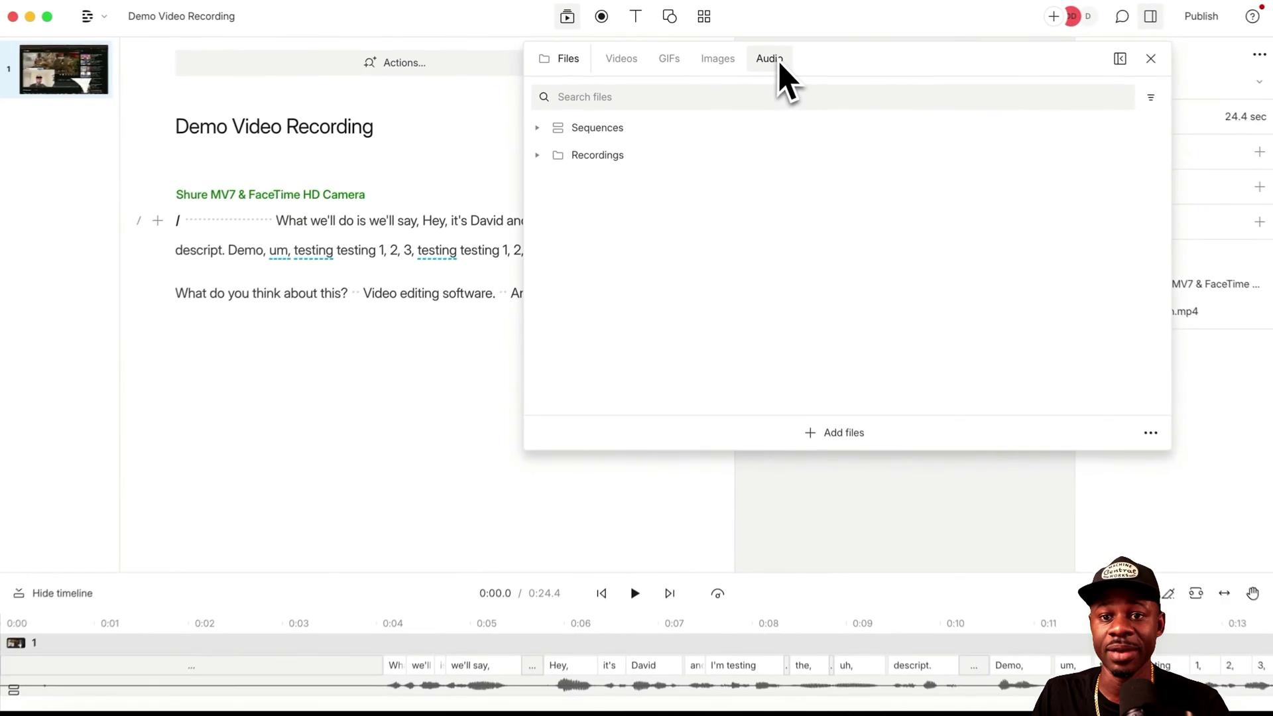
# Browse the stock videos, backgrounds, GIFs, photos and music, then close the media library
pyautogui.click(621, 59)
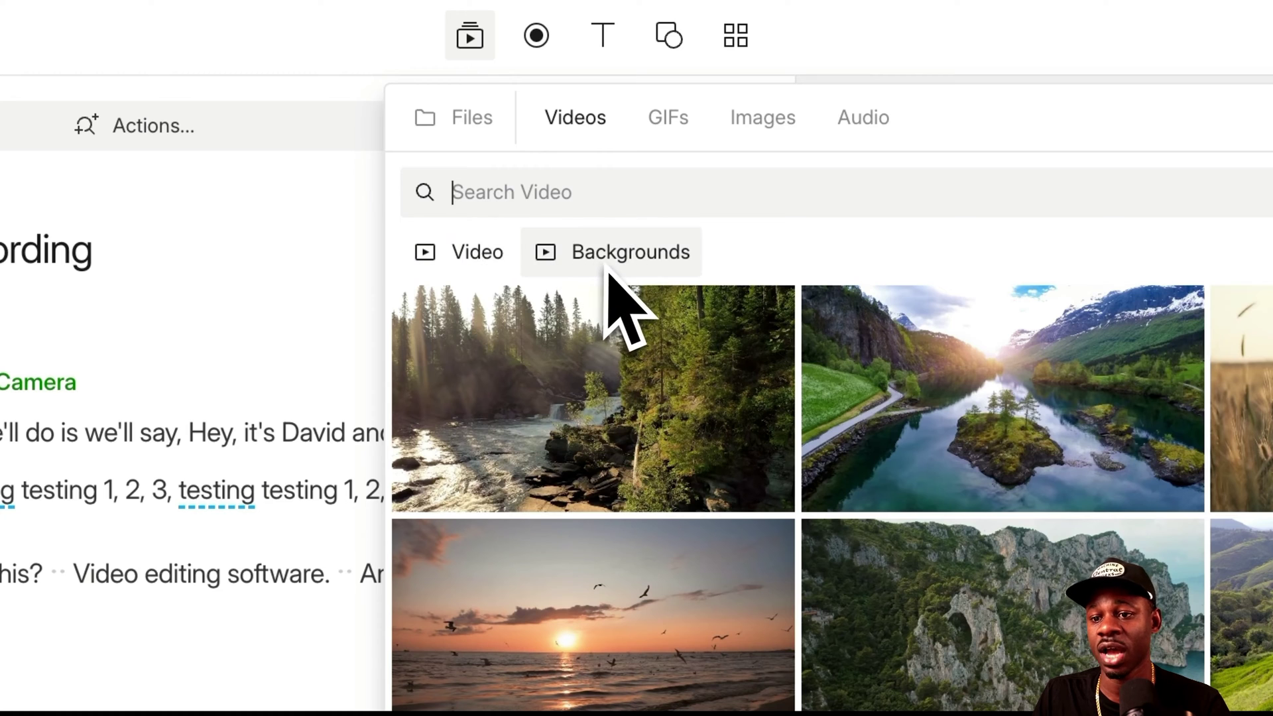
pyautogui.click(637, 271)
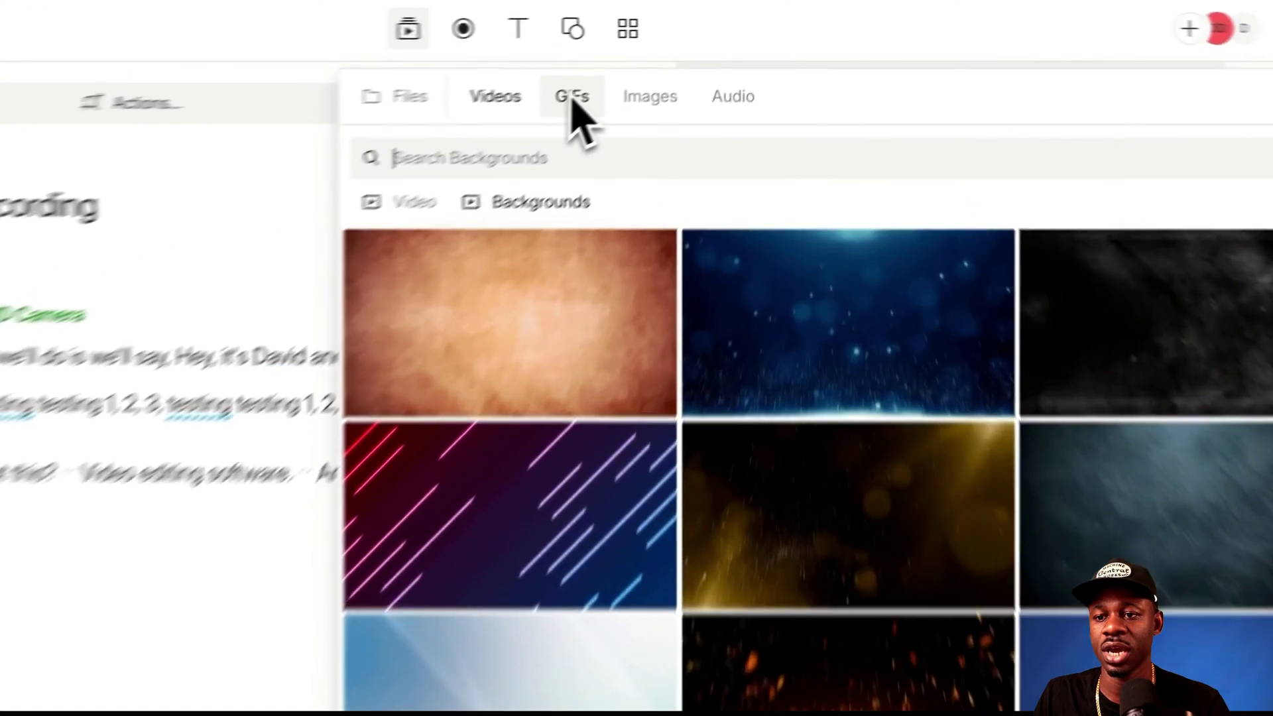
pyautogui.click(673, 56)
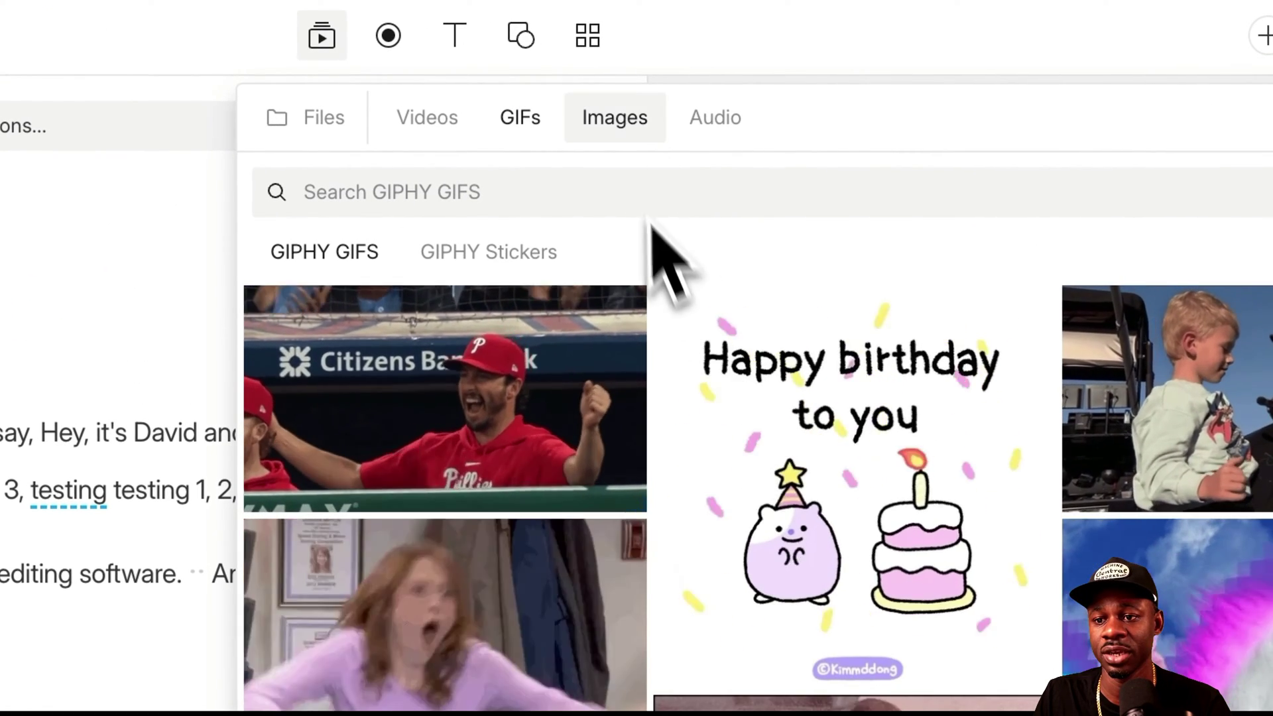
pyautogui.click(617, 119)
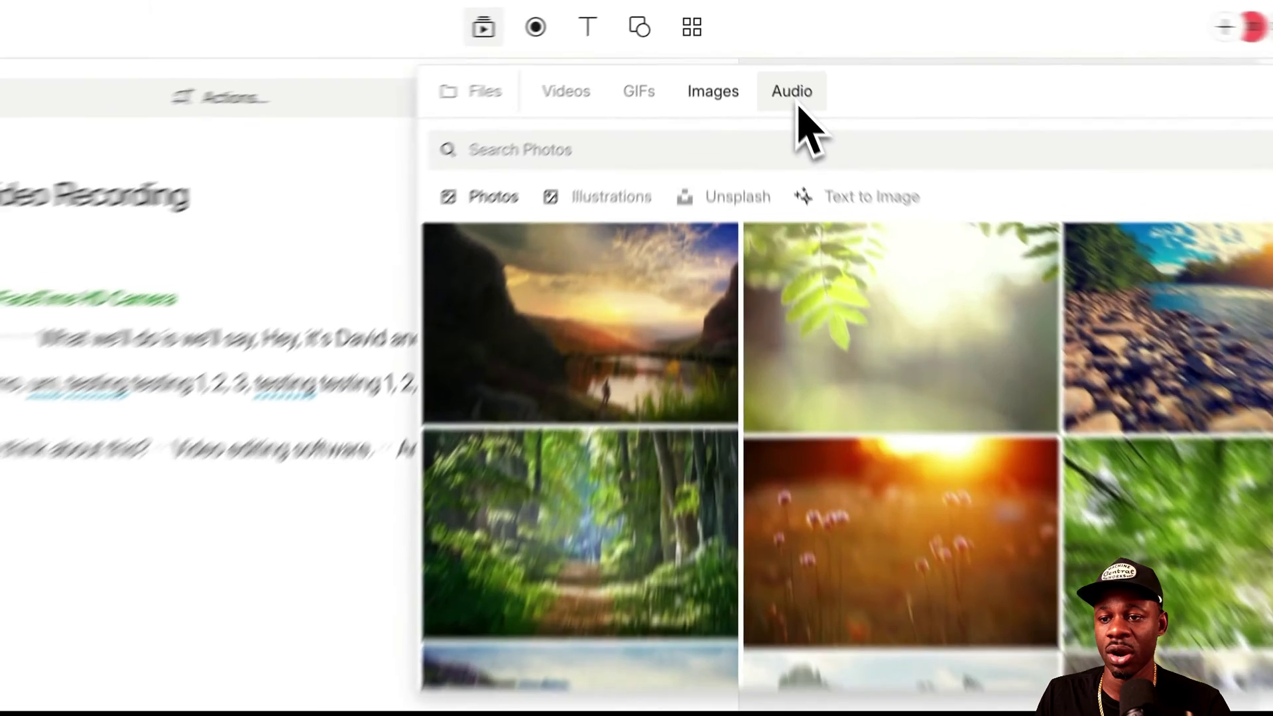
pyautogui.click(766, 57)
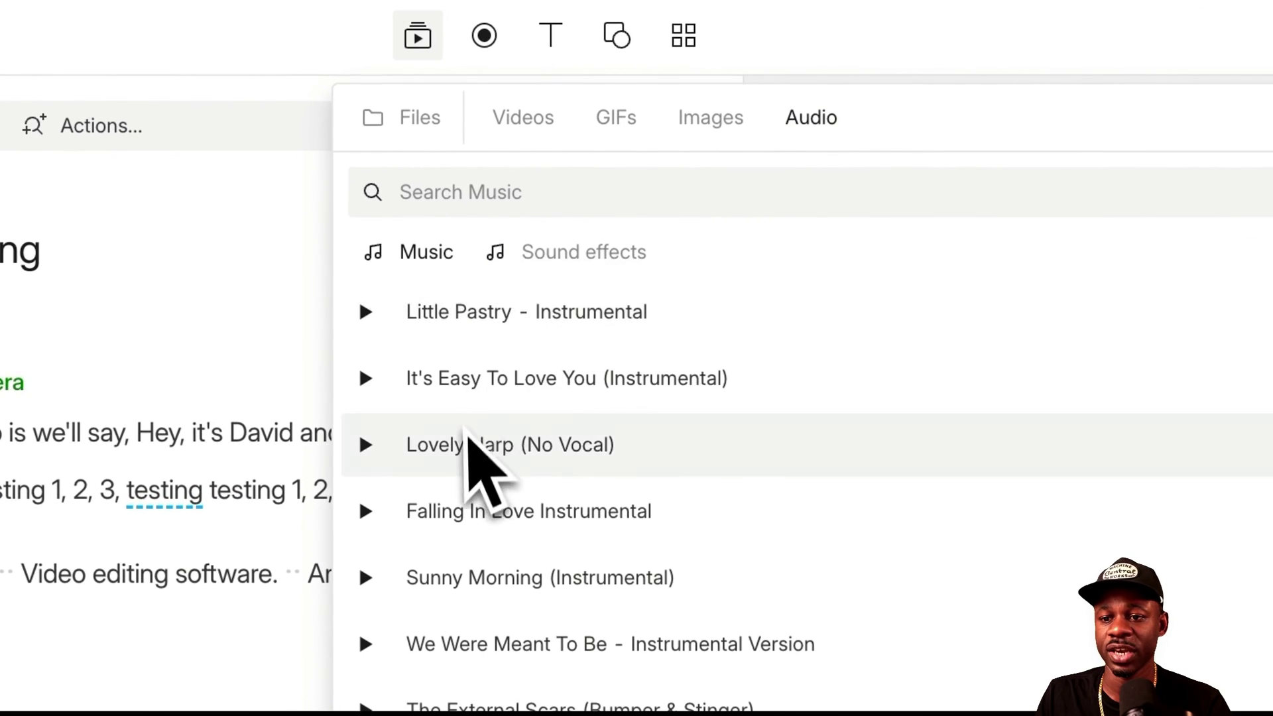
pyautogui.scroll(-5, 504, 504)
pyautogui.scroll(5, 550, 596)
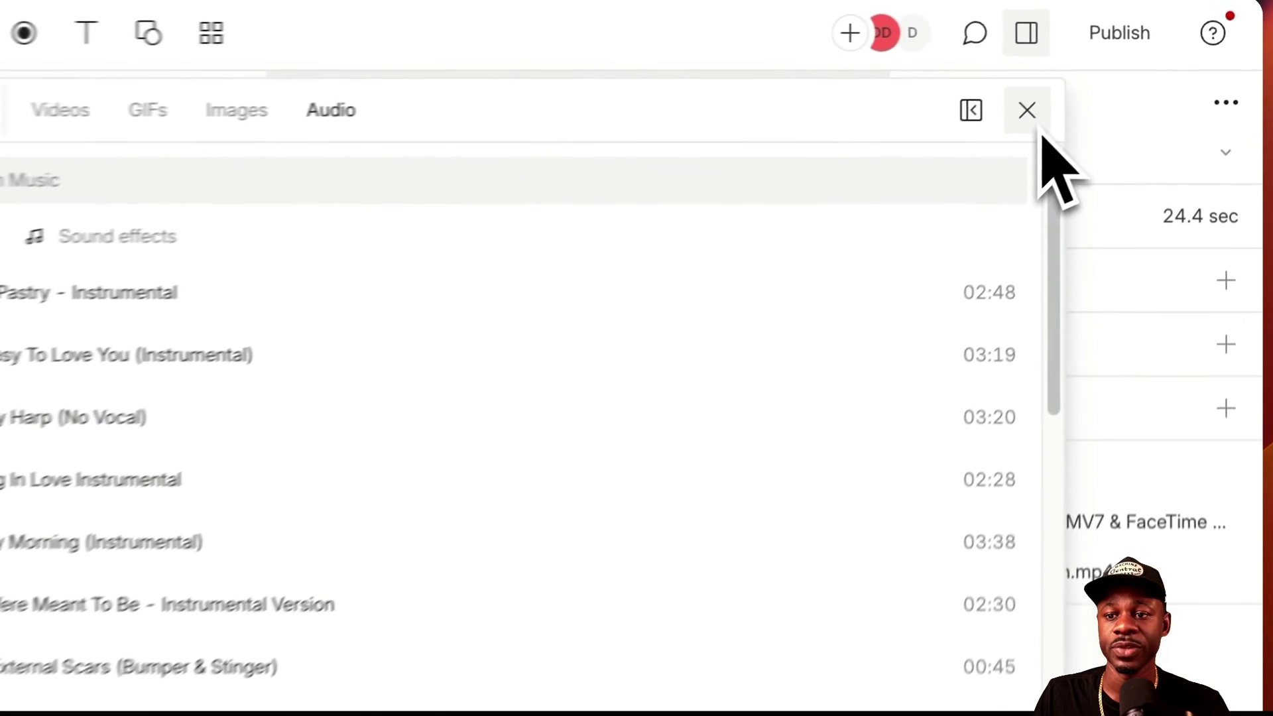
pyautogui.click(1137, 59)
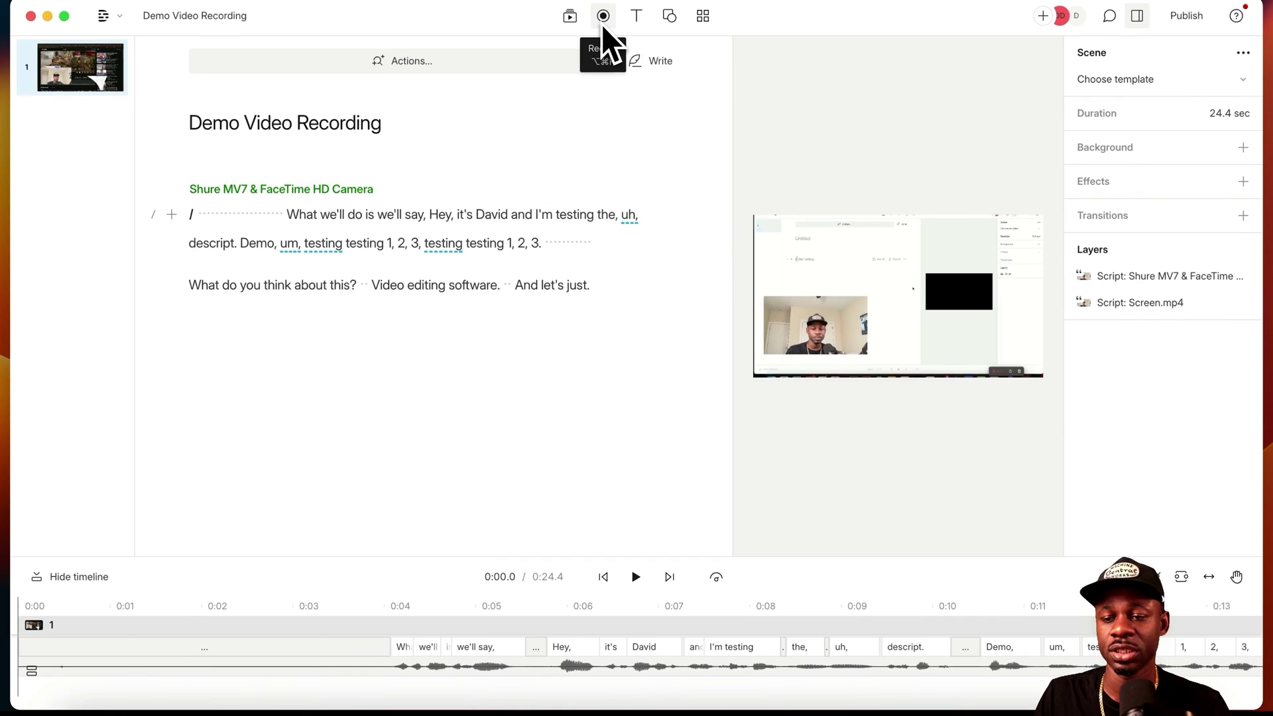
# Add subtitle captions and a plain text box to the scene
pyautogui.click(638, 20)
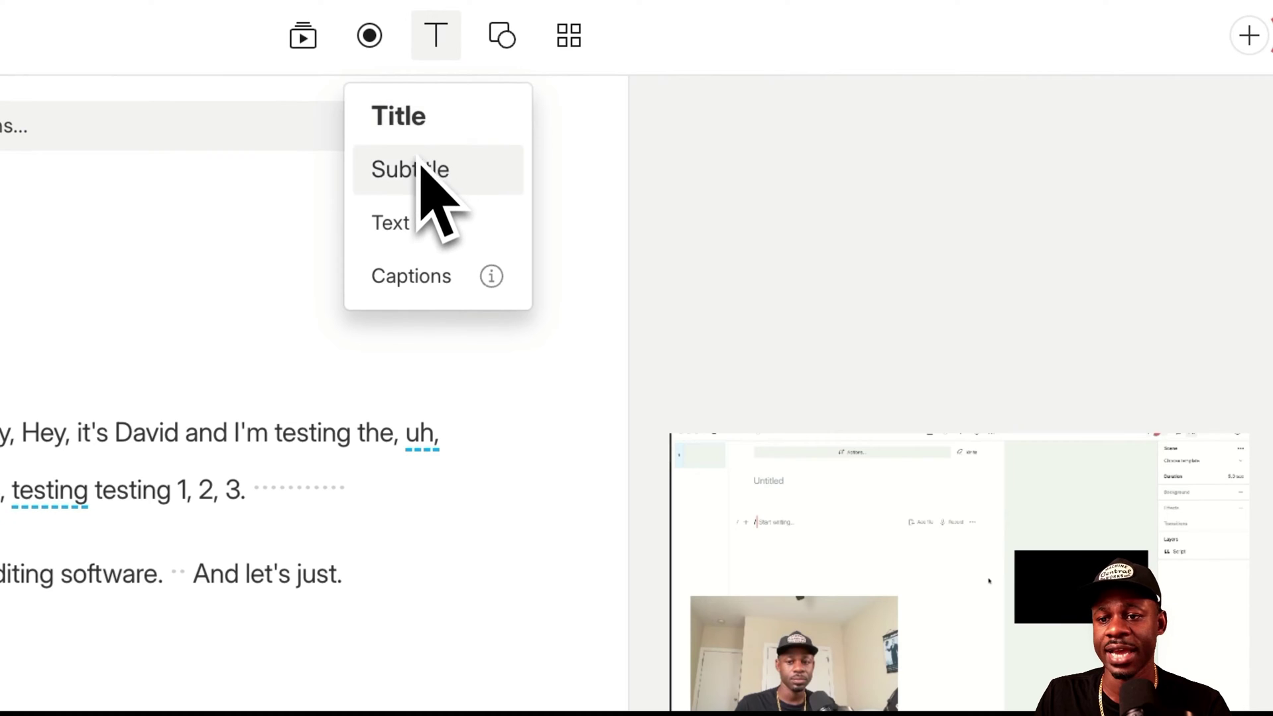
pyautogui.click(416, 174)
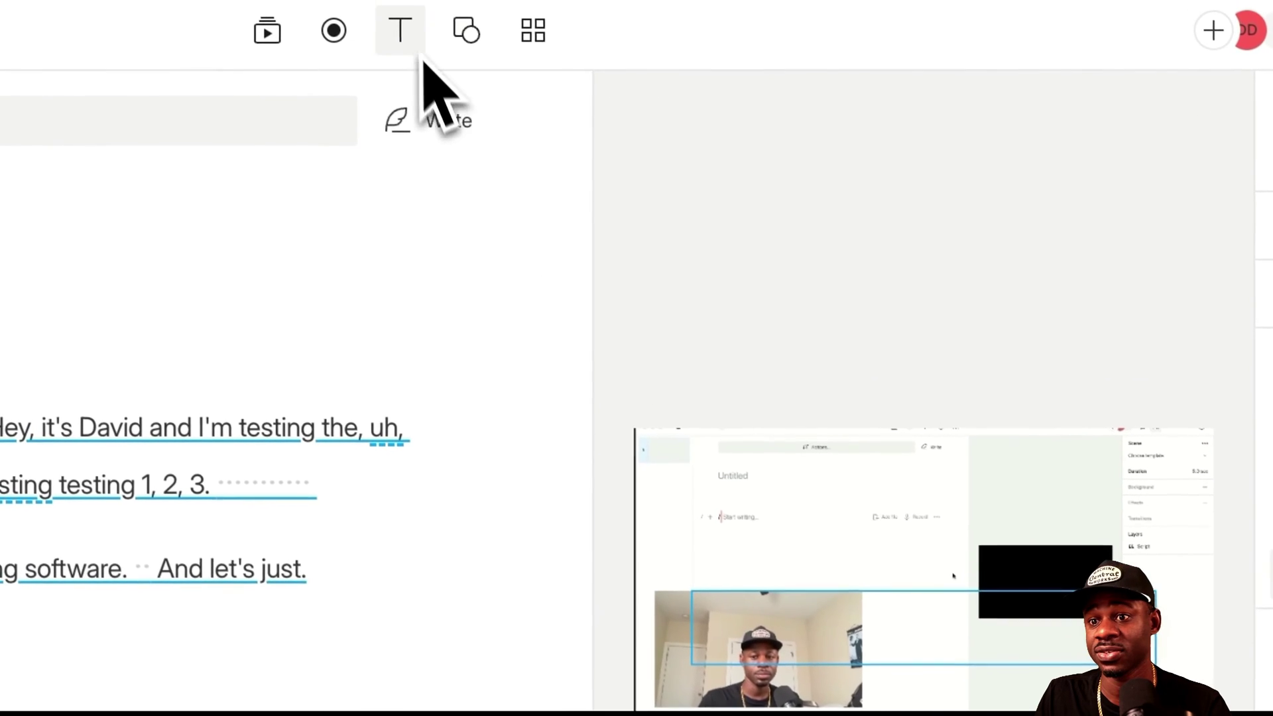
pyautogui.click(451, 49)
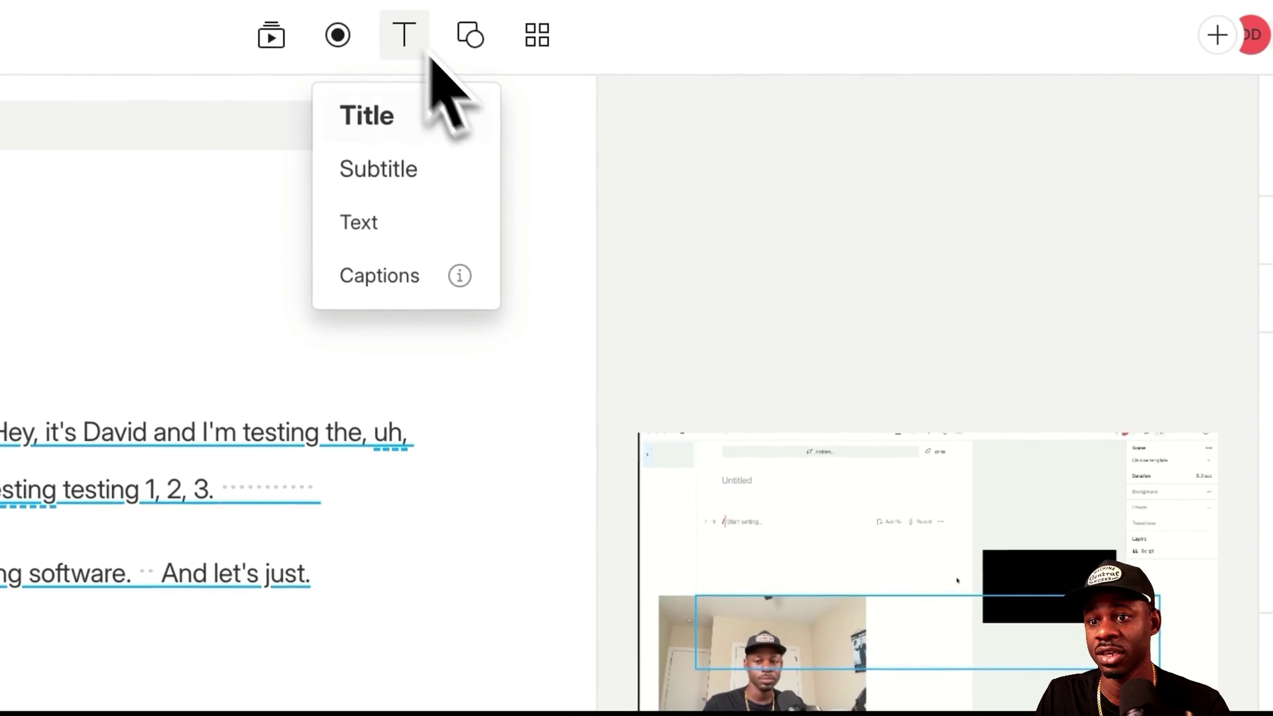
pyautogui.click(440, 225)
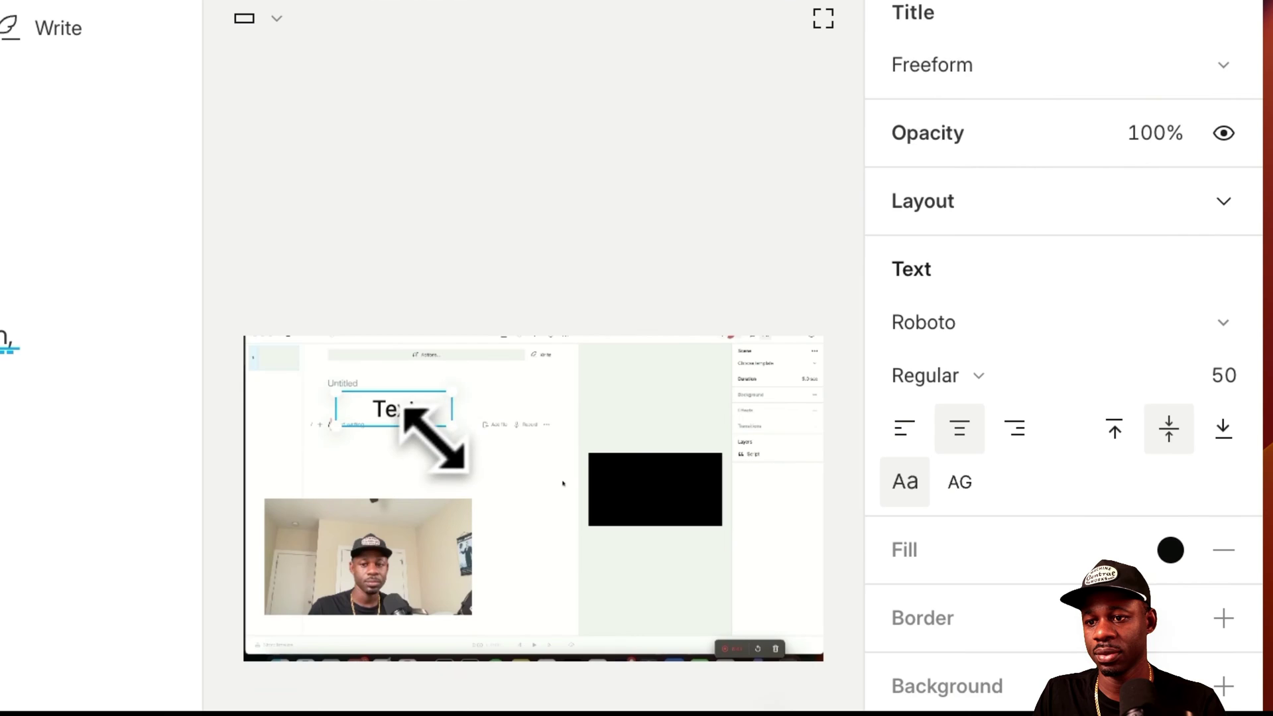
# Enlarge the text box, enter 'Hello World' and place it over the black rectangle
pyautogui.moveTo(815, 529); pyautogui.dragTo(881, 554)
pyautogui.moveTo(498, 464); pyautogui.dragTo(511, 469)
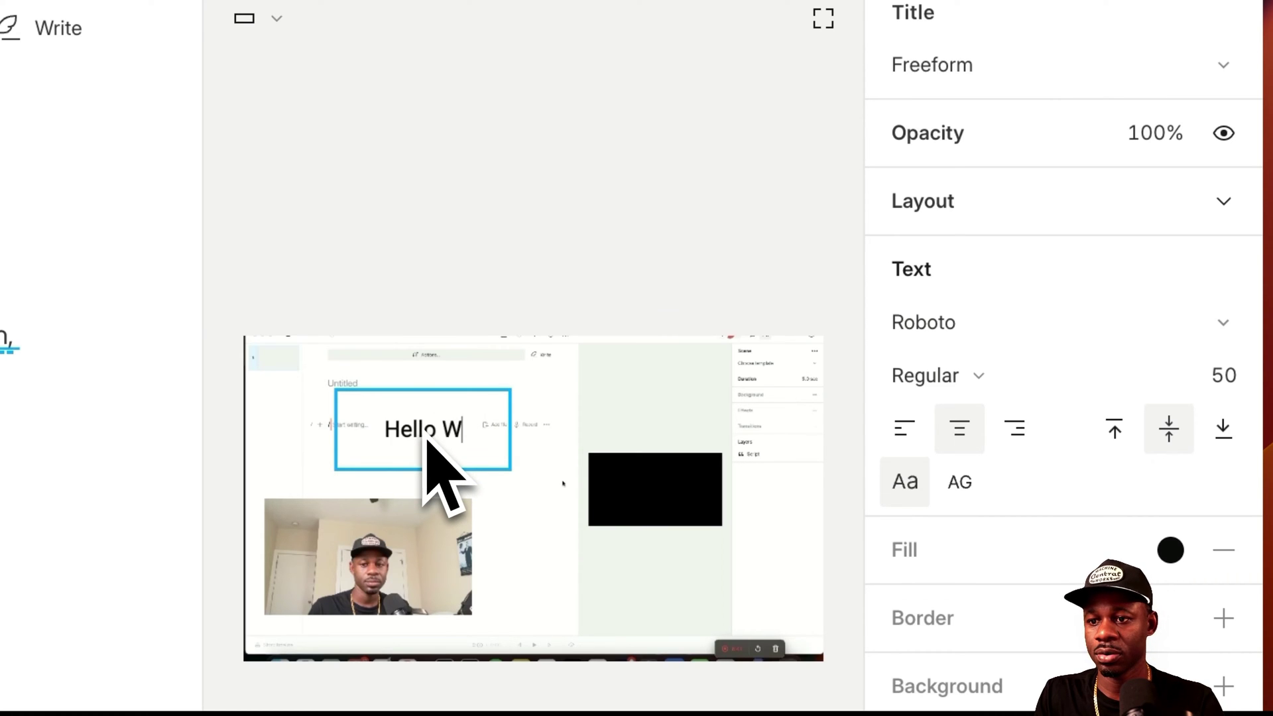
pyautogui.write('d')
pyautogui.press('Escape')
pyautogui.moveTo(494, 435); pyautogui.dragTo(717, 468)
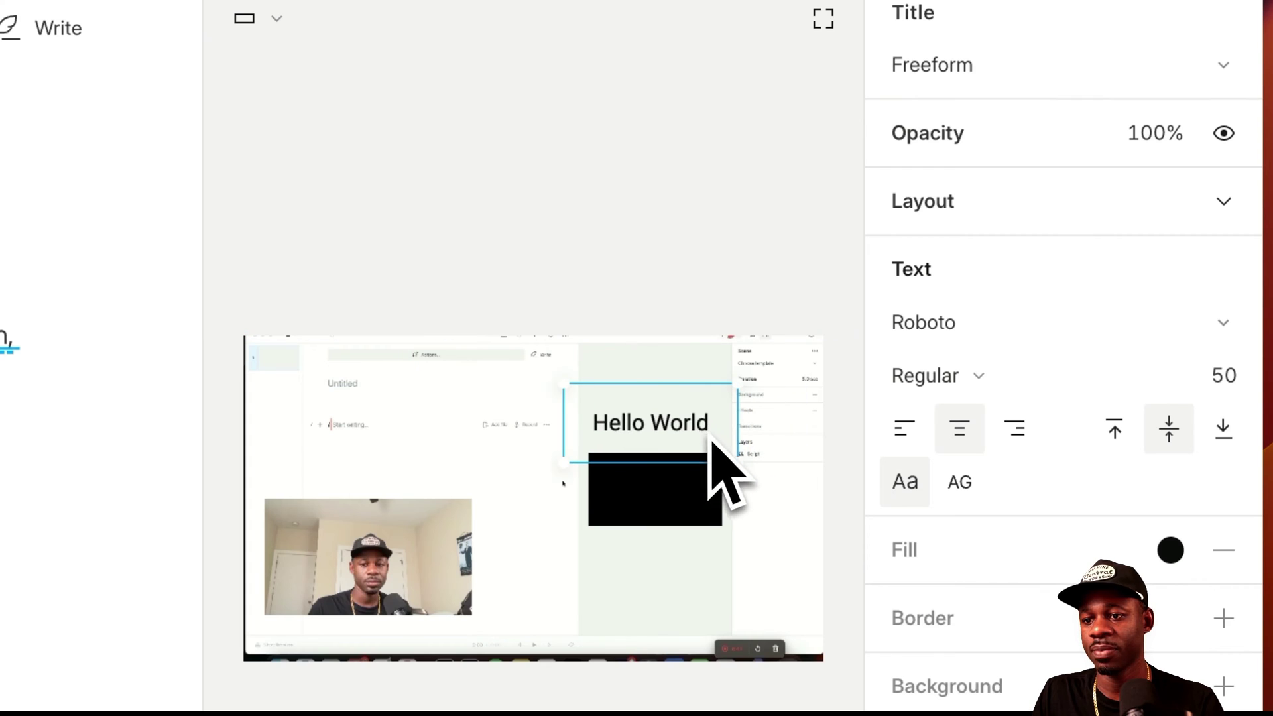
pyautogui.click(568, 154)
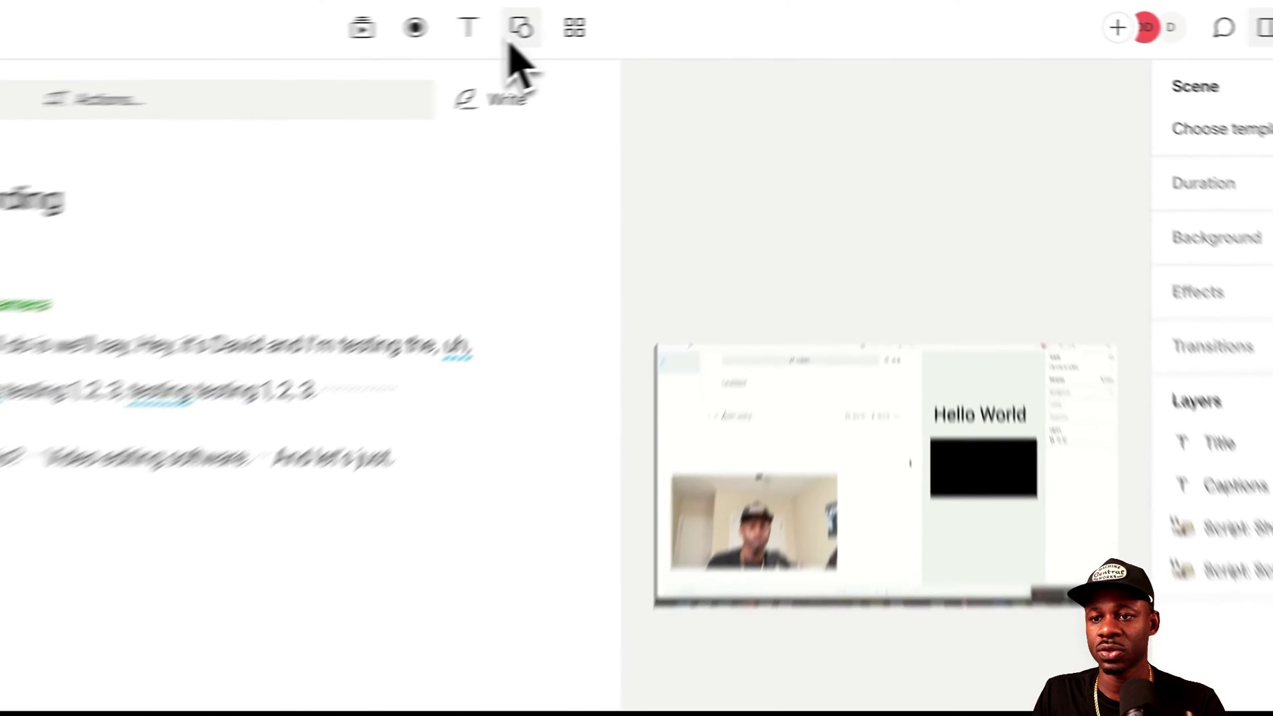
# Add a rectangle shape to the scene and resize it
pyautogui.click(669, 15)
pyautogui.click(455, 117)
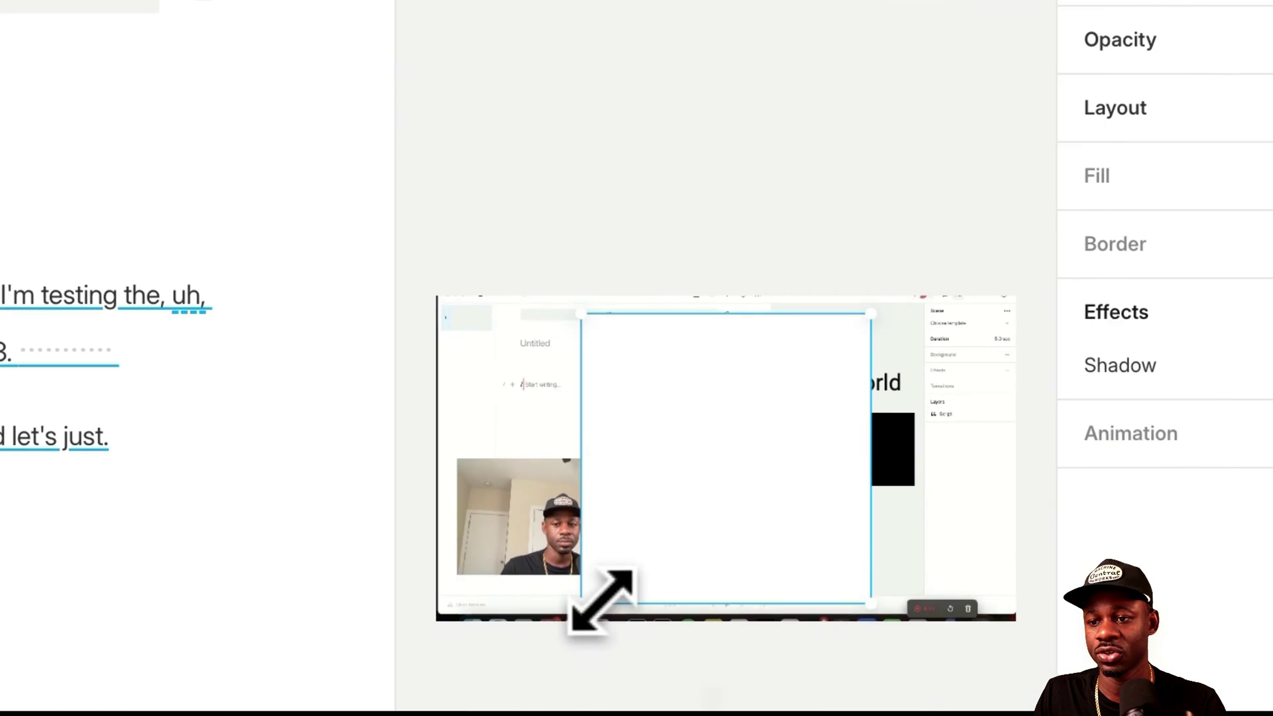
pyautogui.moveTo(596, 603); pyautogui.dragTo(730, 469)
# Change the rectangle's fill colour to dusty pink, then bring up the template gallery
pyautogui.click(1170, 177)
pyautogui.click(1069, 562)
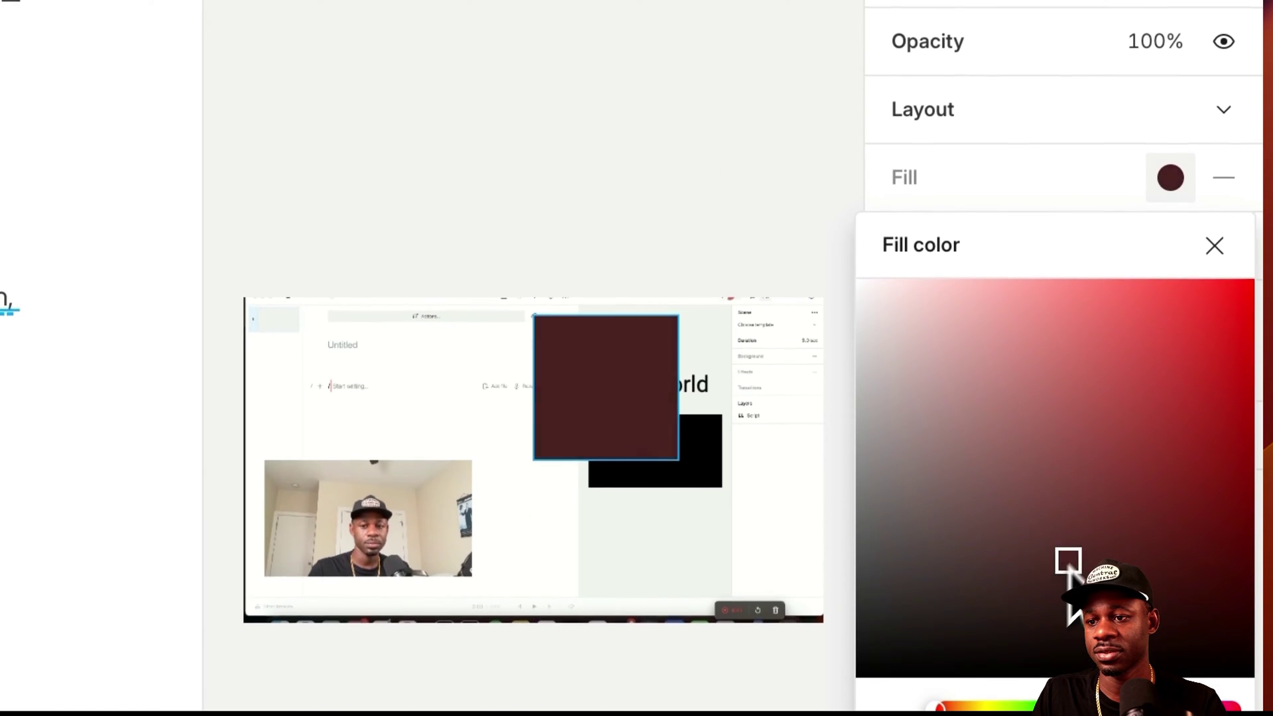
pyautogui.moveTo(1069, 562); pyautogui.dragTo(978, 445)
pyautogui.click(662, 412)
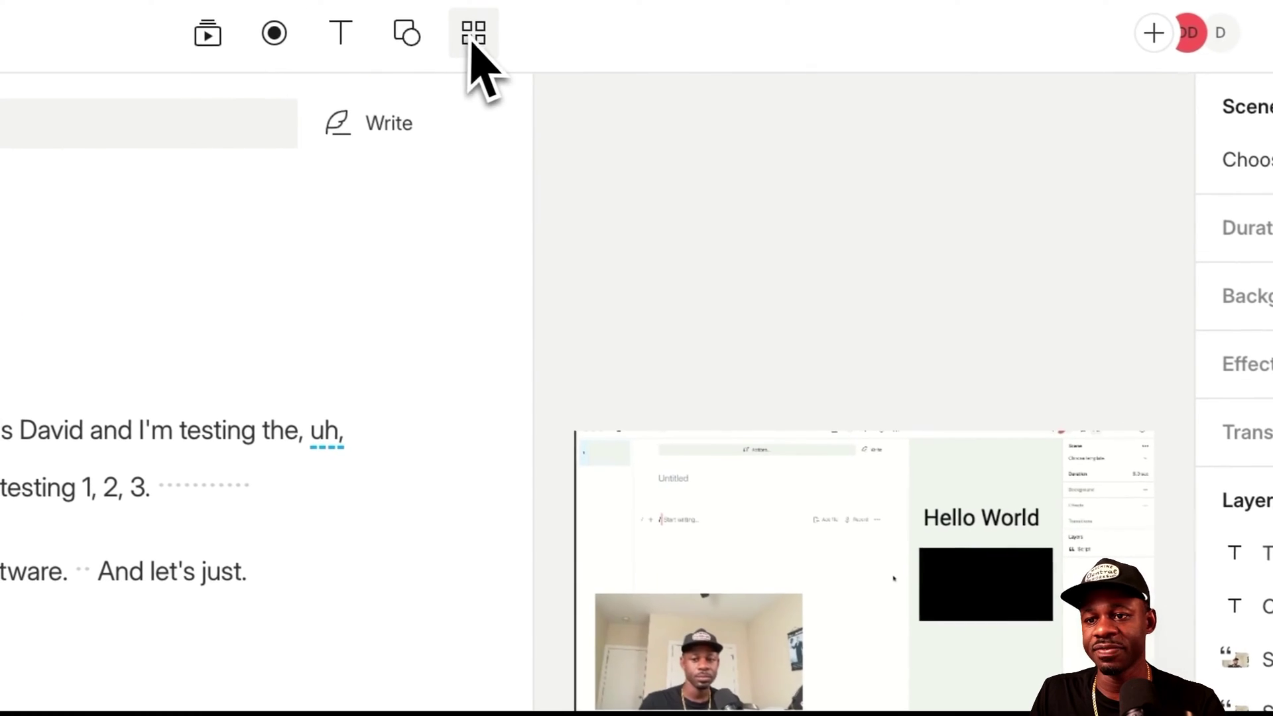
pyautogui.click(475, 35)
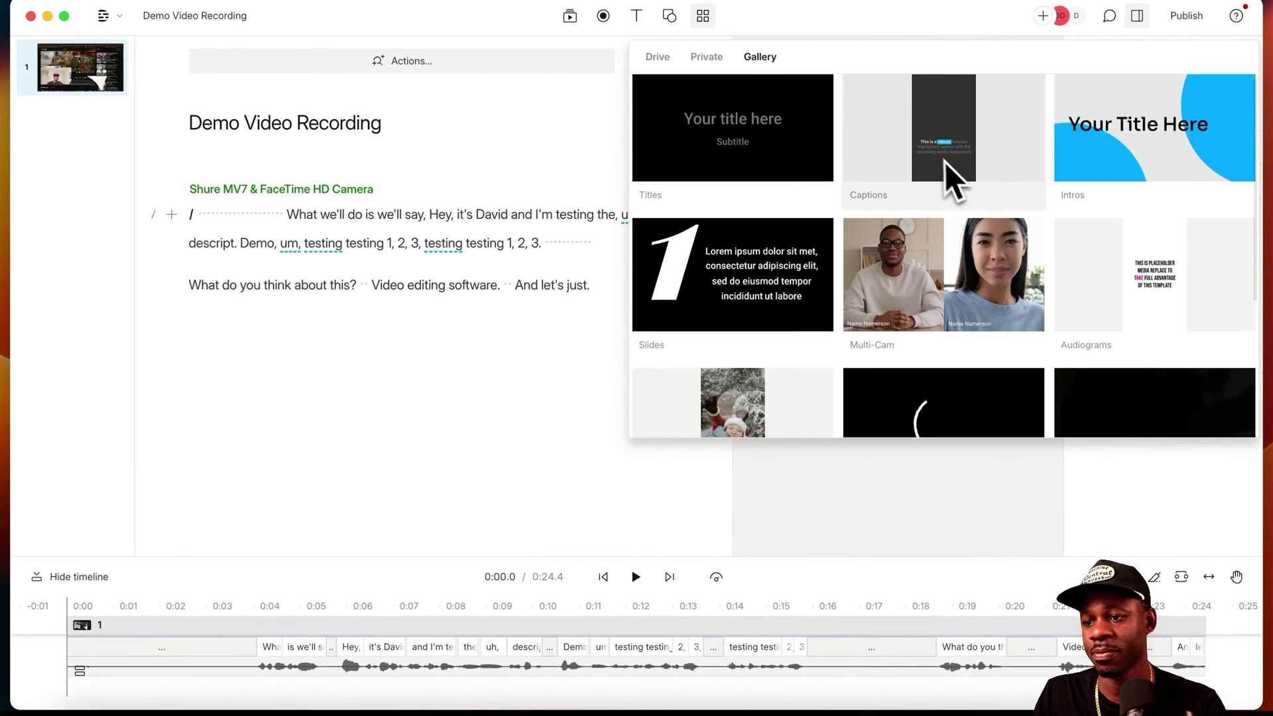
# Apply the Karaoke: Future transparent caption style and preview it until pausing
pyautogui.click(952, 166)
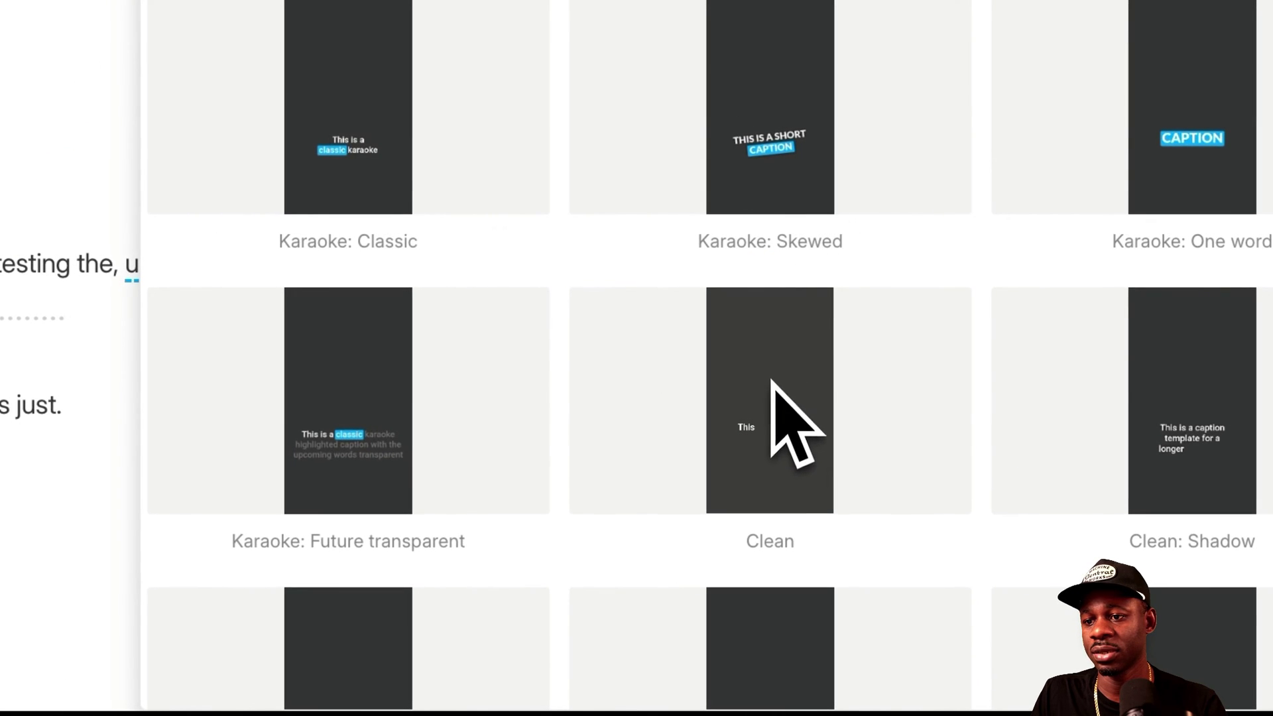
pyautogui.click(423, 429)
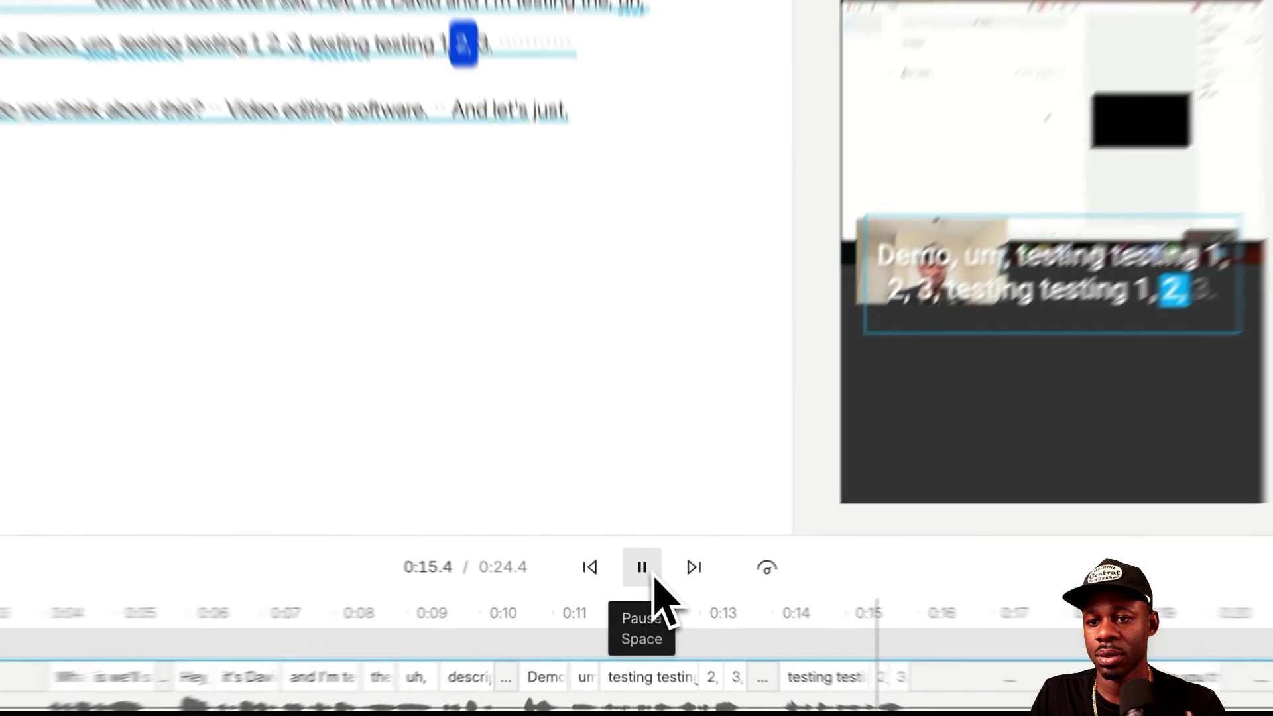
pyautogui.click(636, 576)
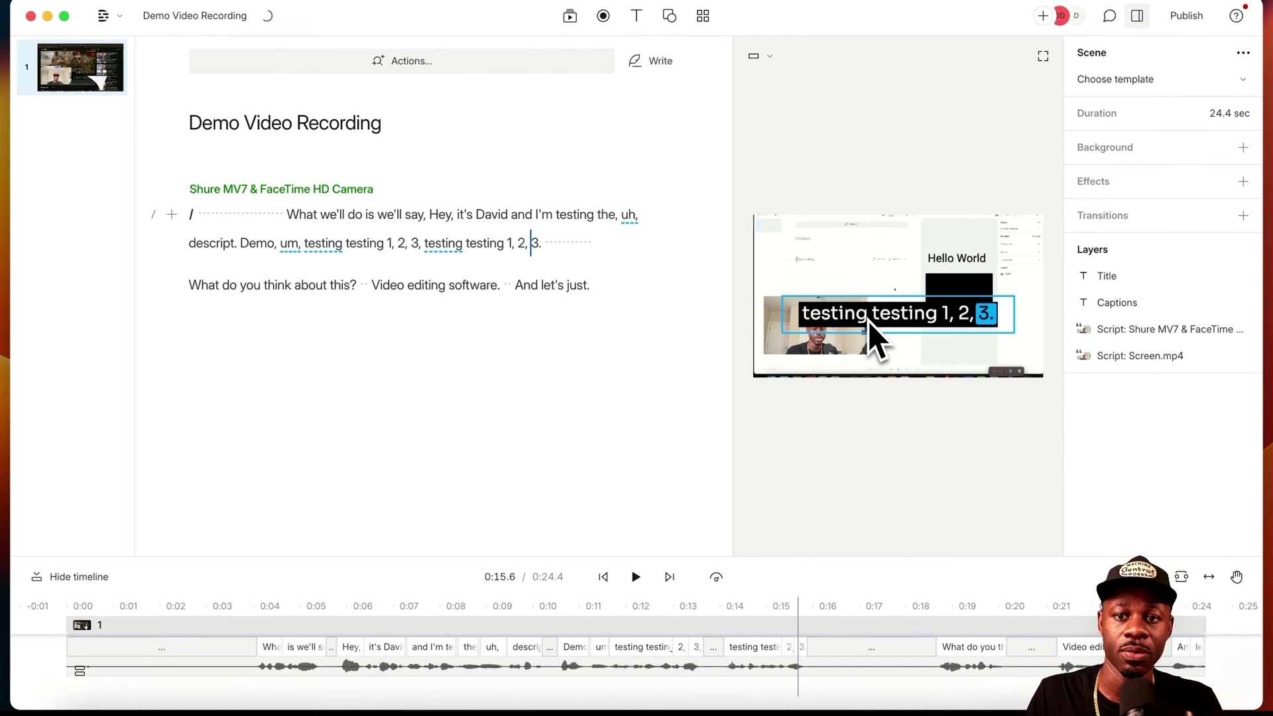
pyautogui.press('Delete')
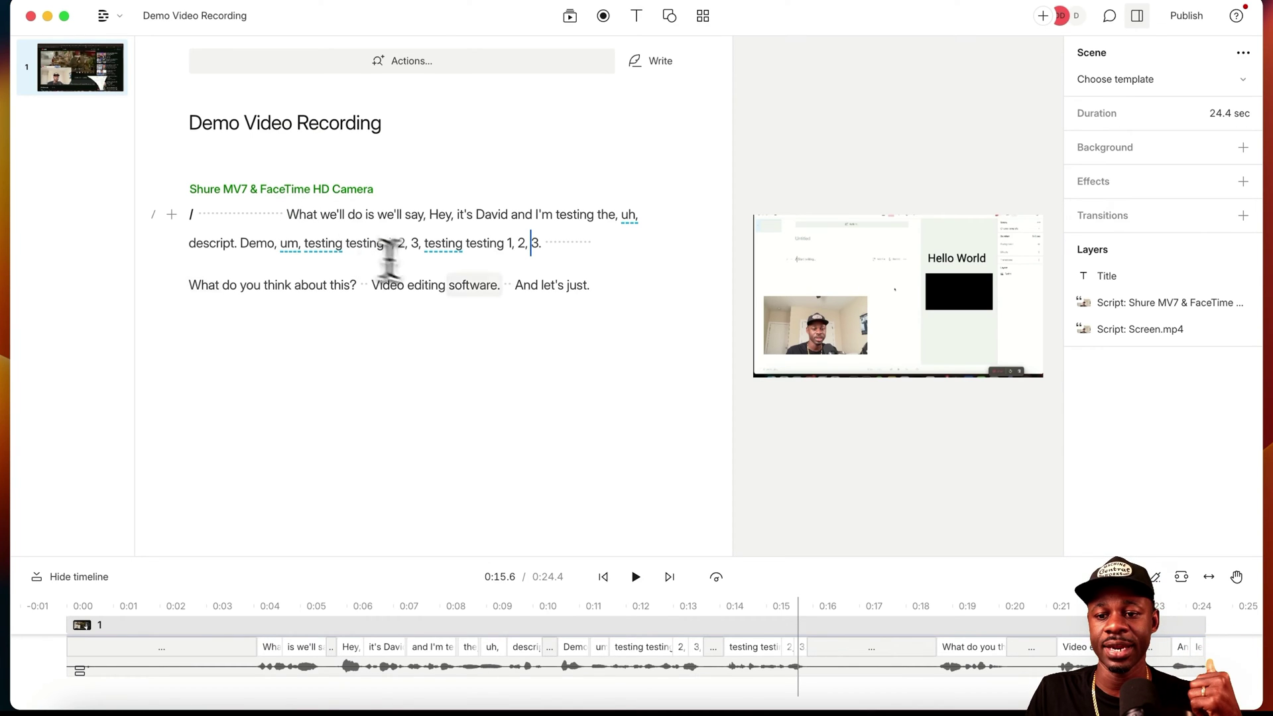
pyautogui.moveTo(513, 284); pyautogui.dragTo(591, 284)
pyautogui.press('BackSpace')
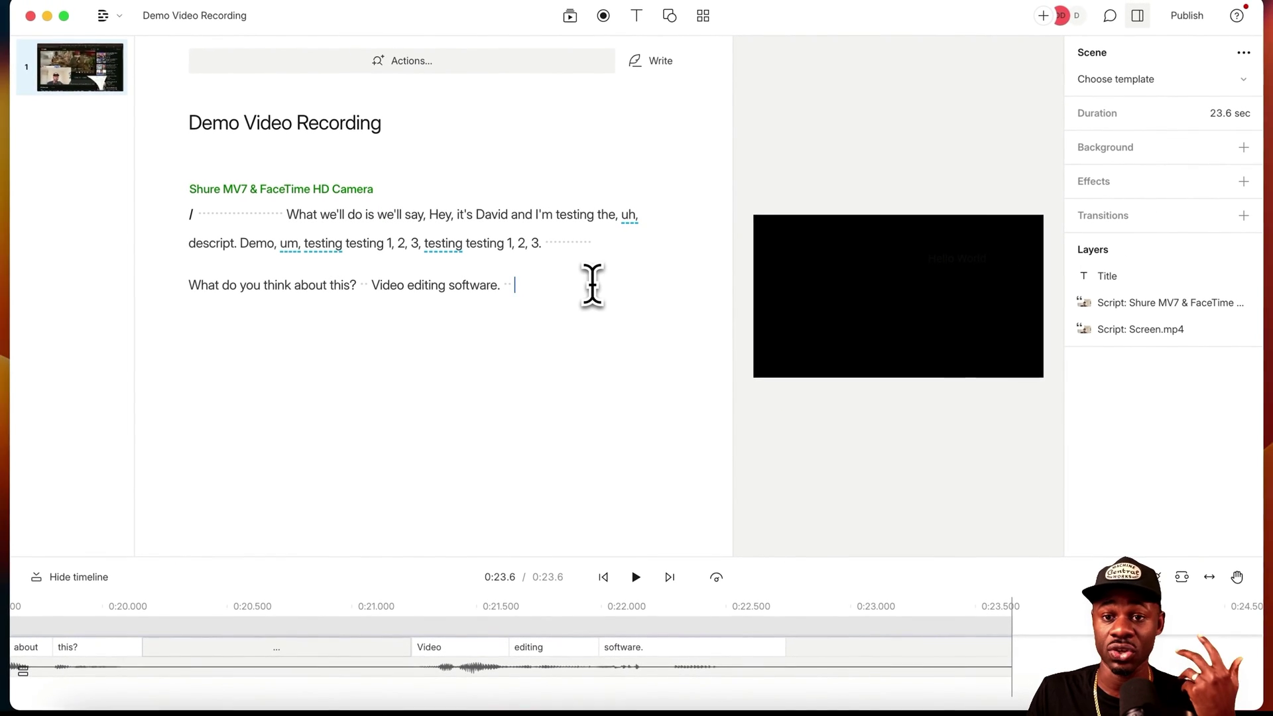
pyautogui.press('super+z')
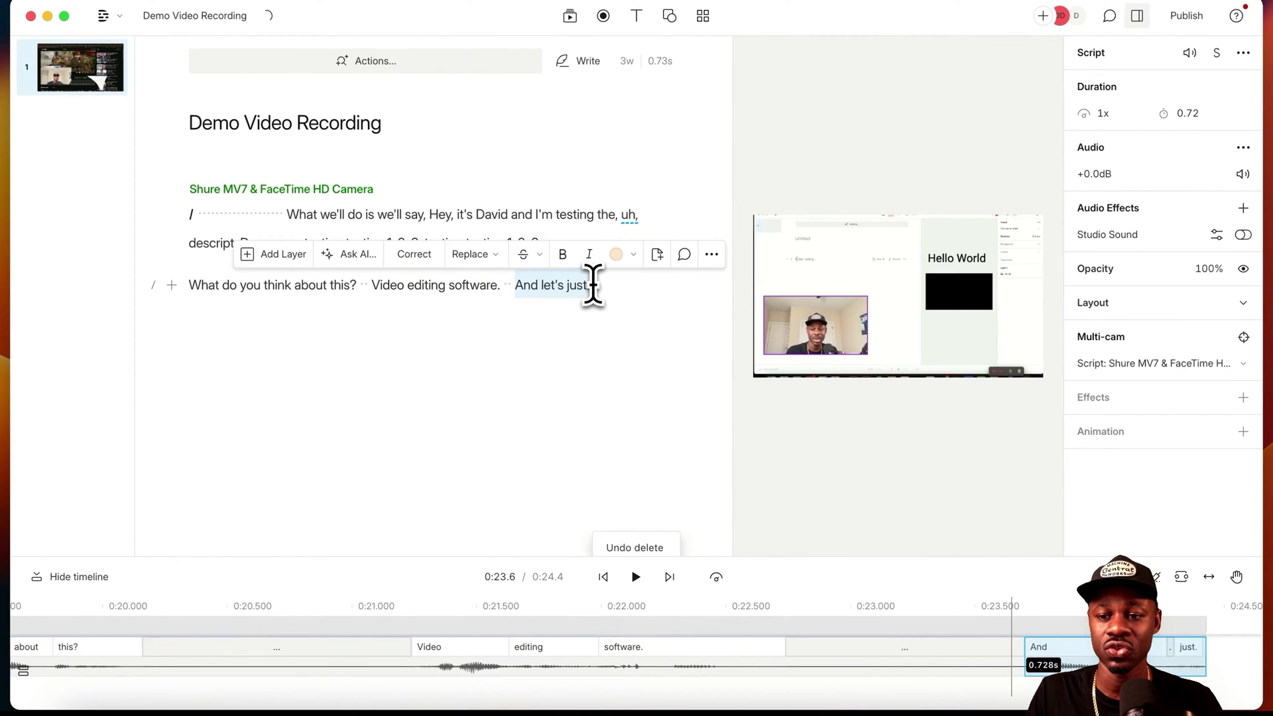
pyautogui.click(419, 197)
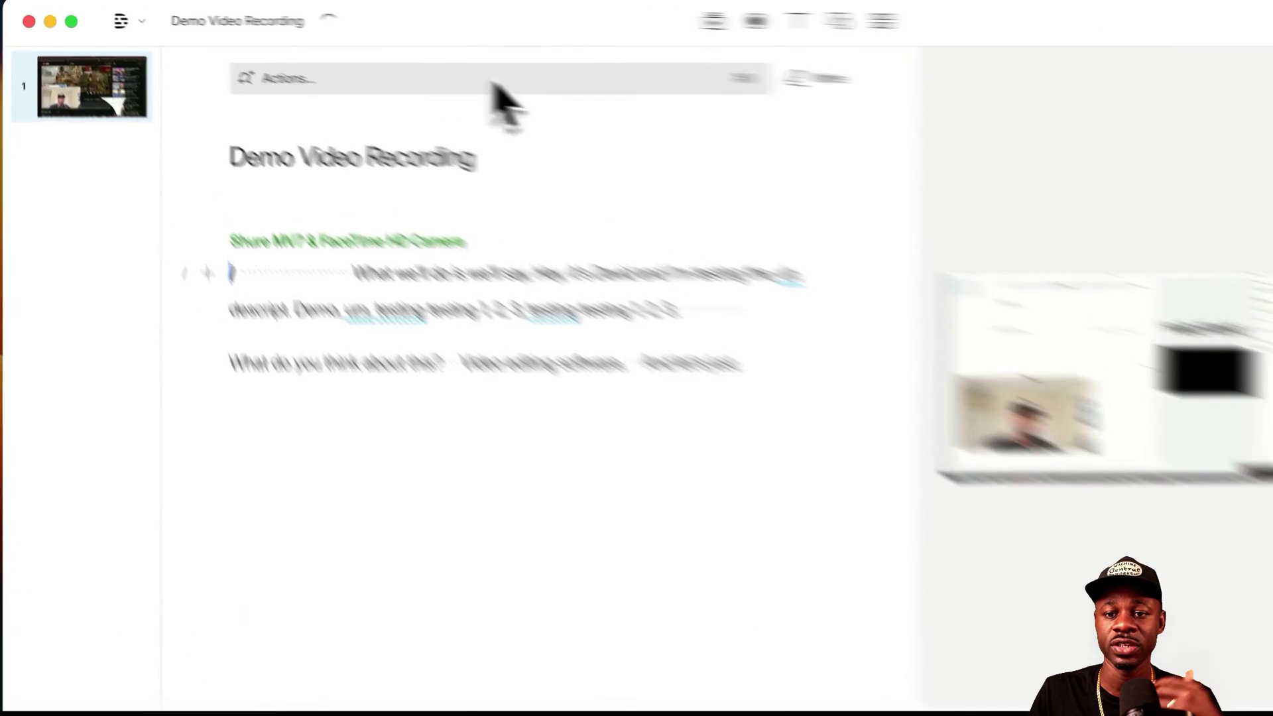
# Remove all filler words (uh, um, repeated testing) from the script, excluding Well
pyautogui.click(396, 61)
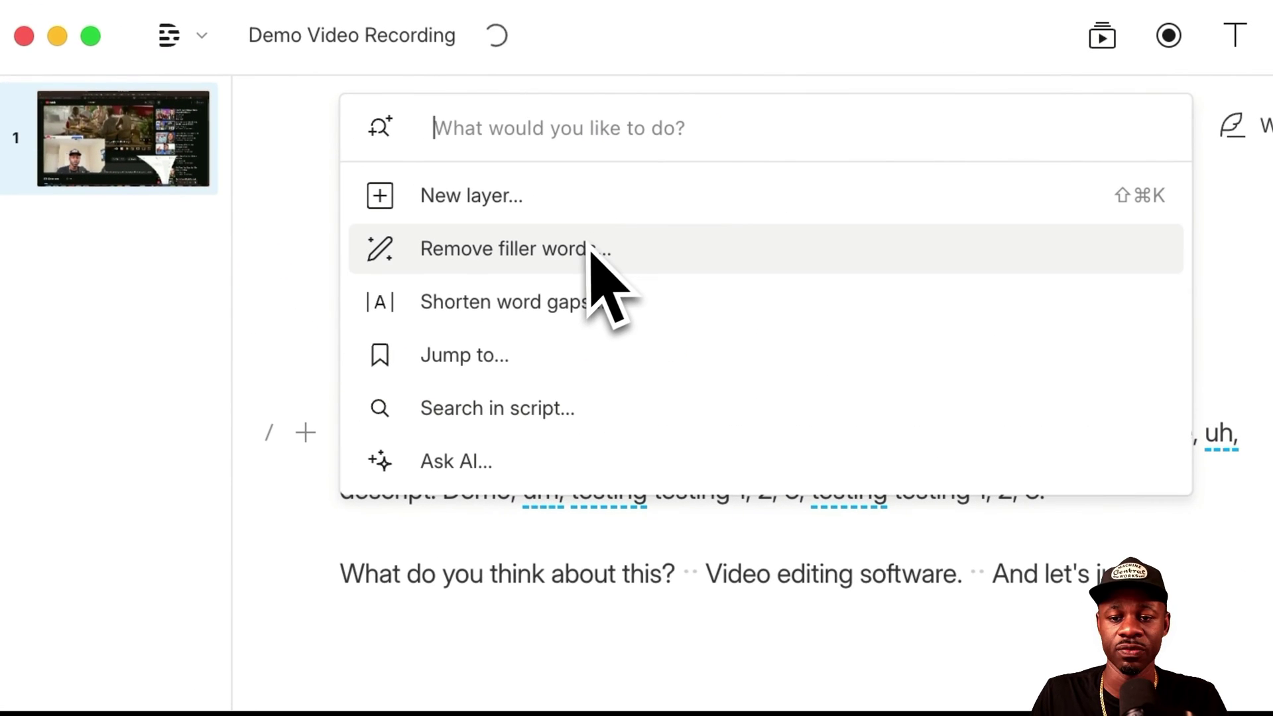
pyautogui.click(582, 258)
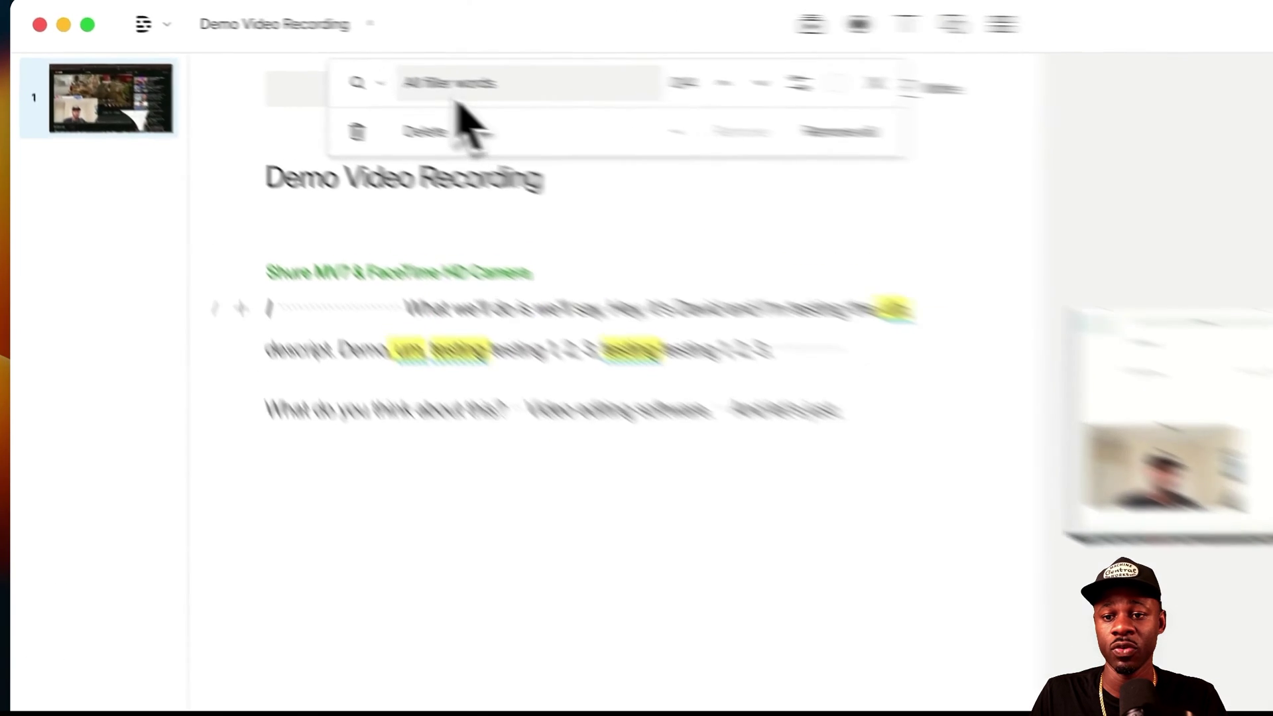
pyautogui.click(458, 100)
pyautogui.scroll(-2, 626, 457)
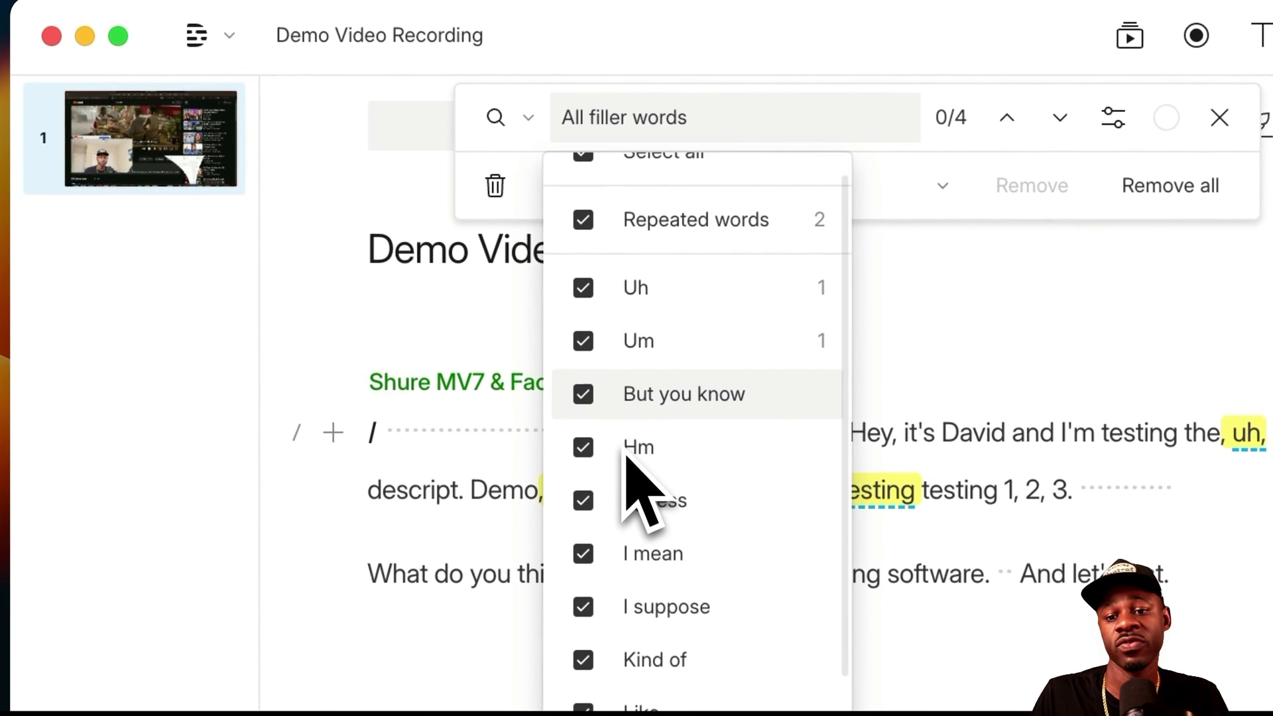
pyautogui.scroll(-5, 626, 458)
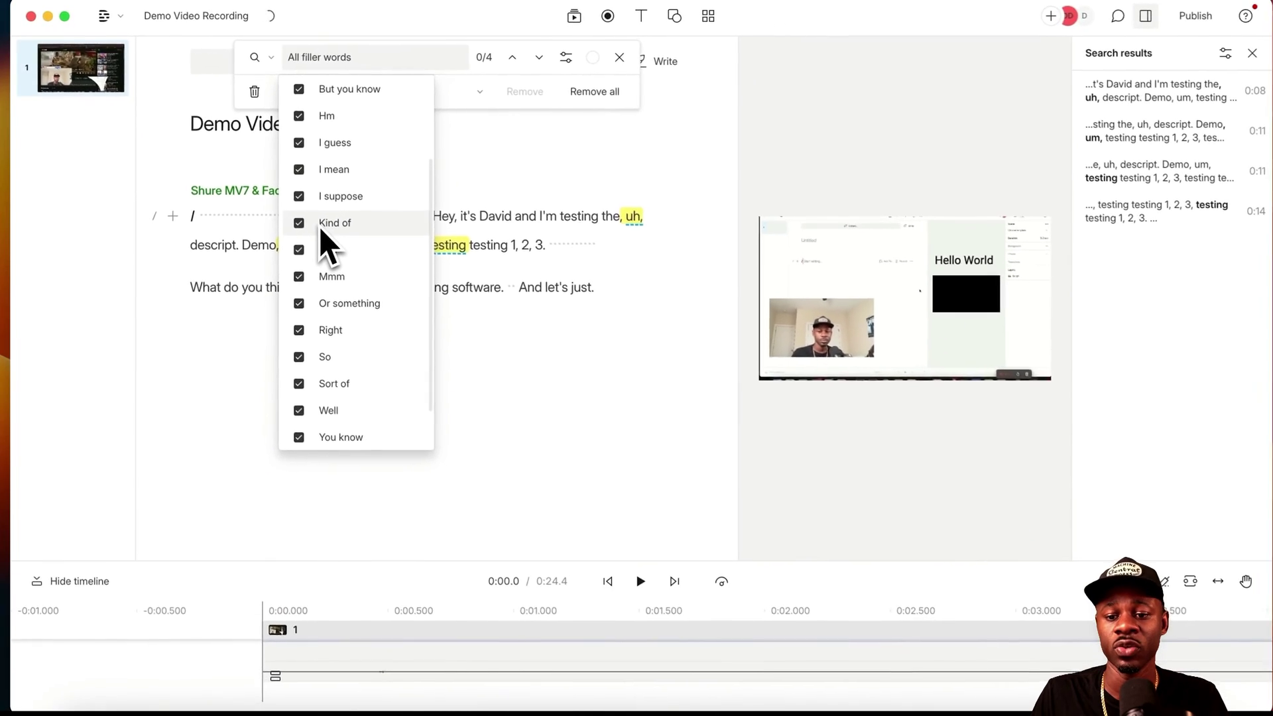
pyautogui.scroll(-2, 320, 229)
pyautogui.click(298, 350)
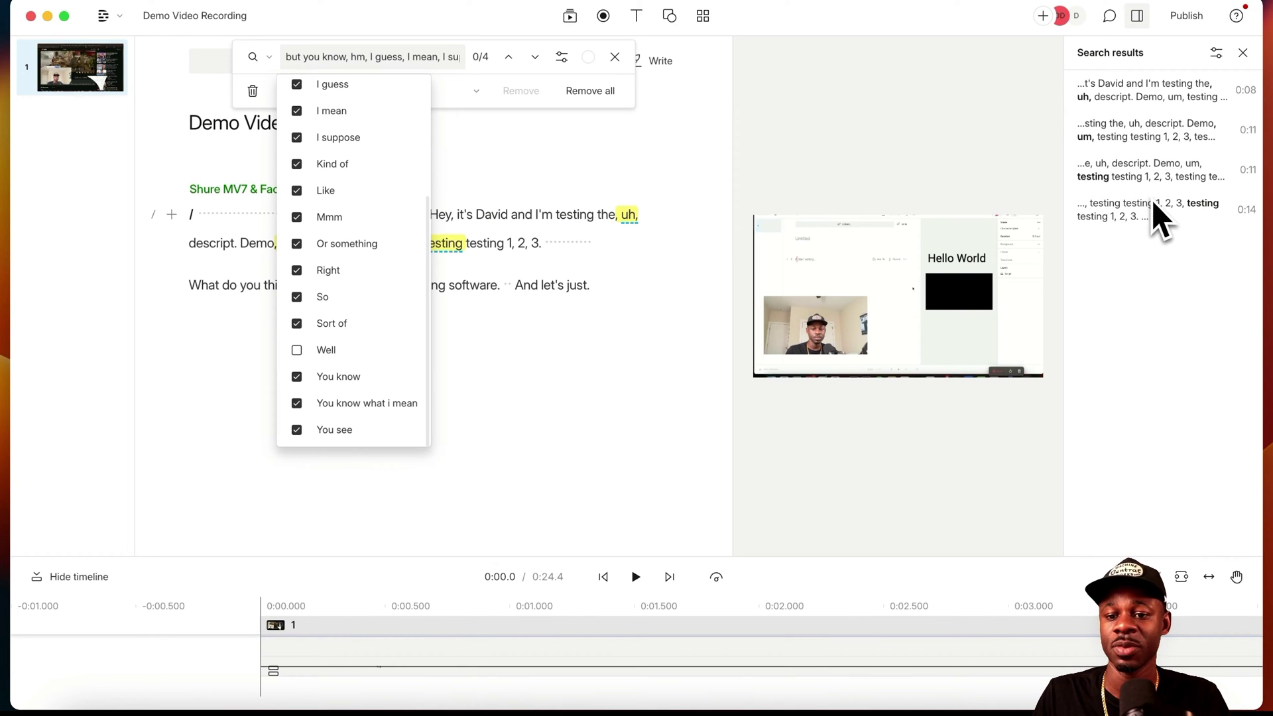
pyautogui.click(523, 187)
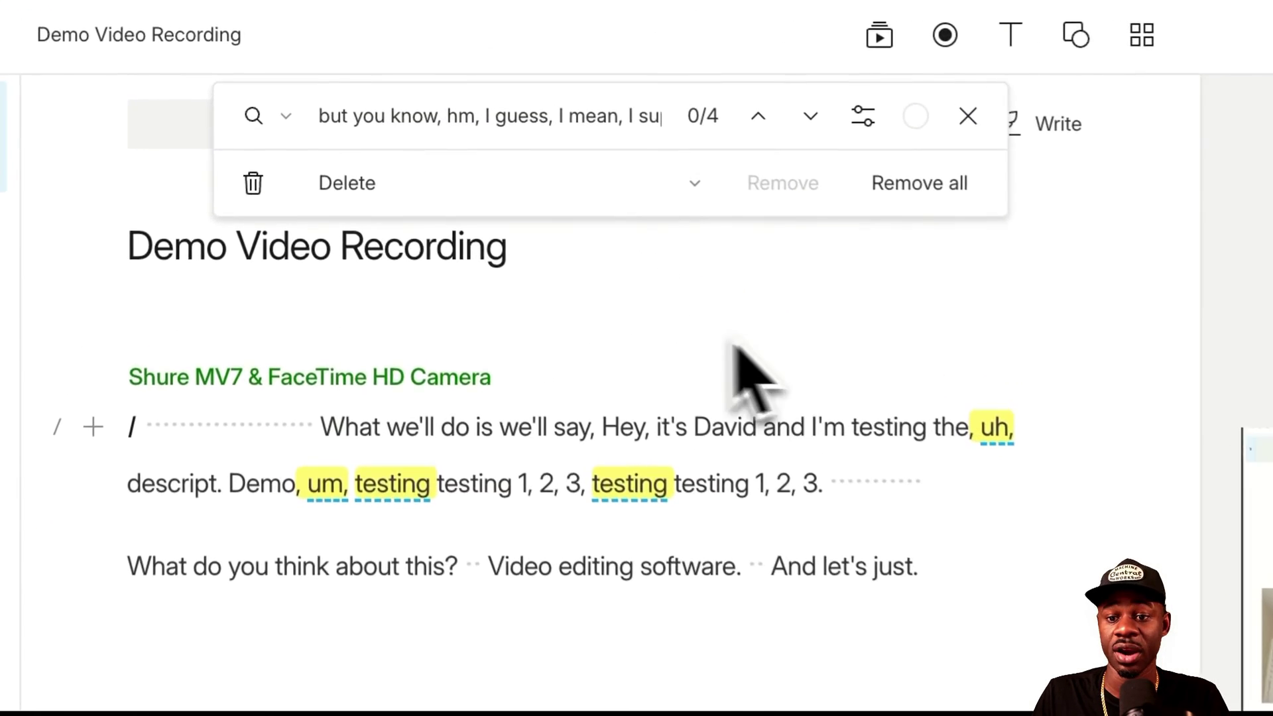
pyautogui.click(922, 185)
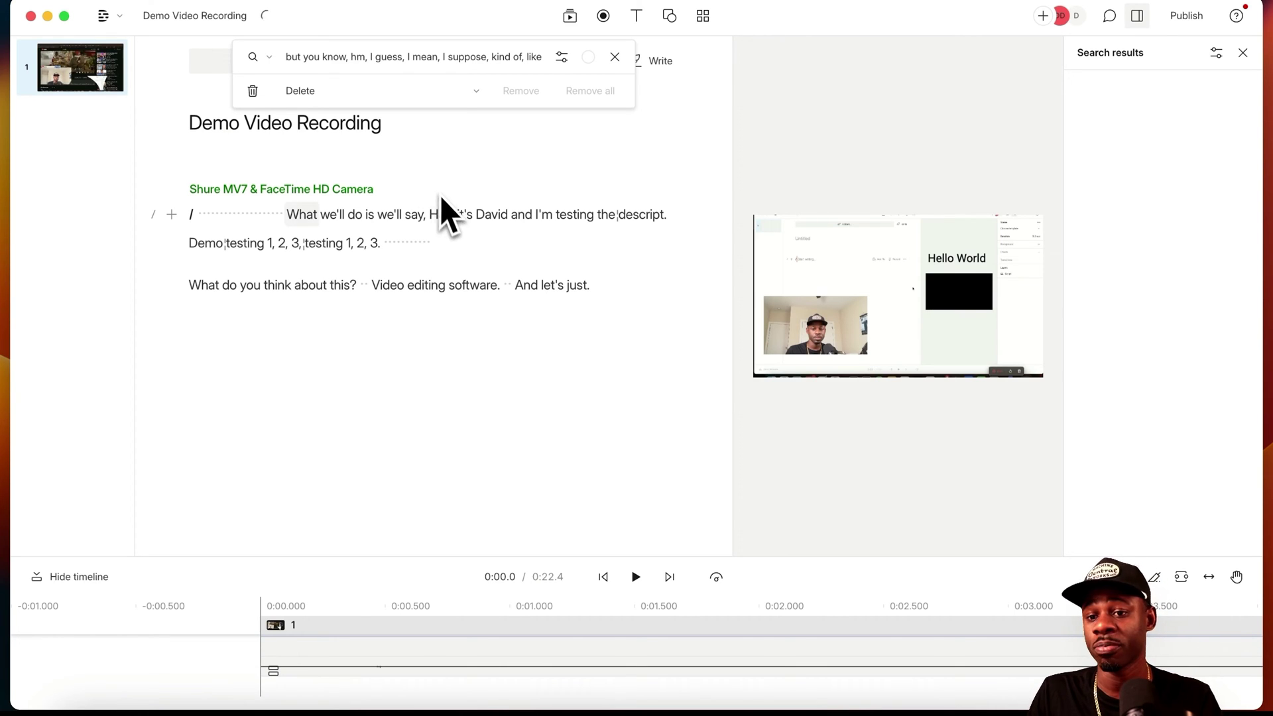
# Use Shorten gaps to cut every pause of 1 second or more to 0.25 seconds
pyautogui.press('super+k')
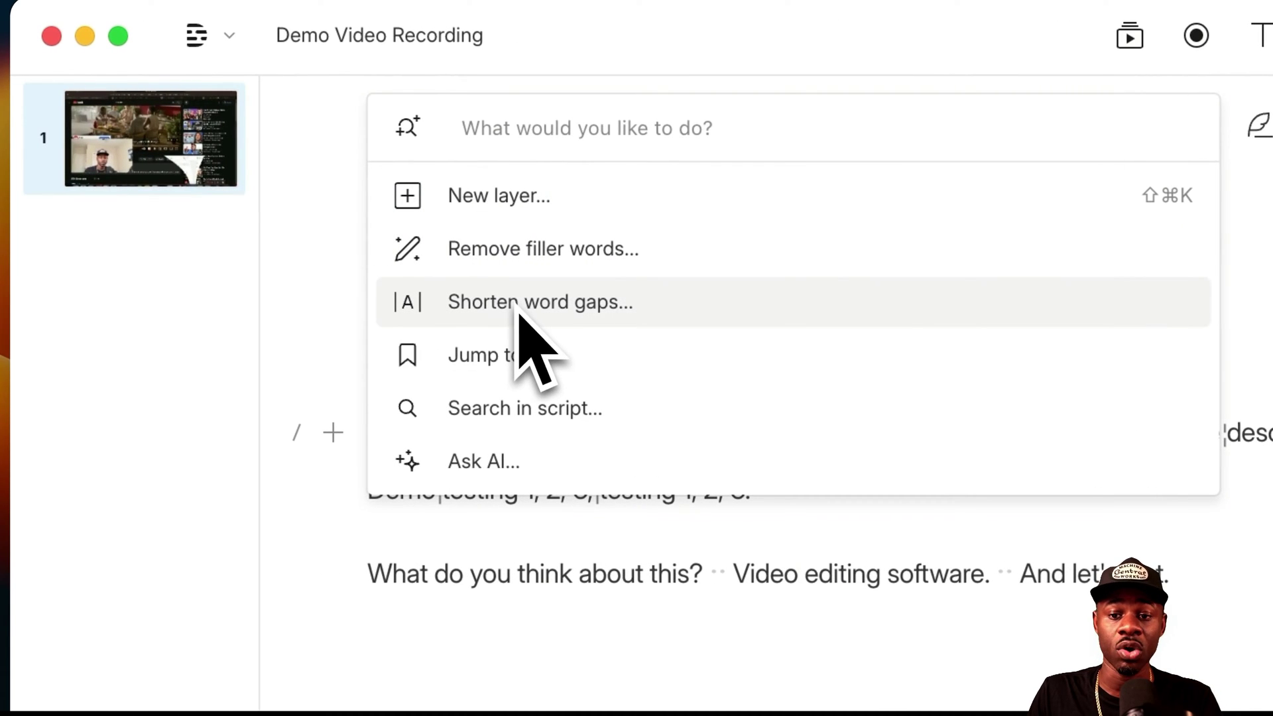
pyautogui.click(518, 312)
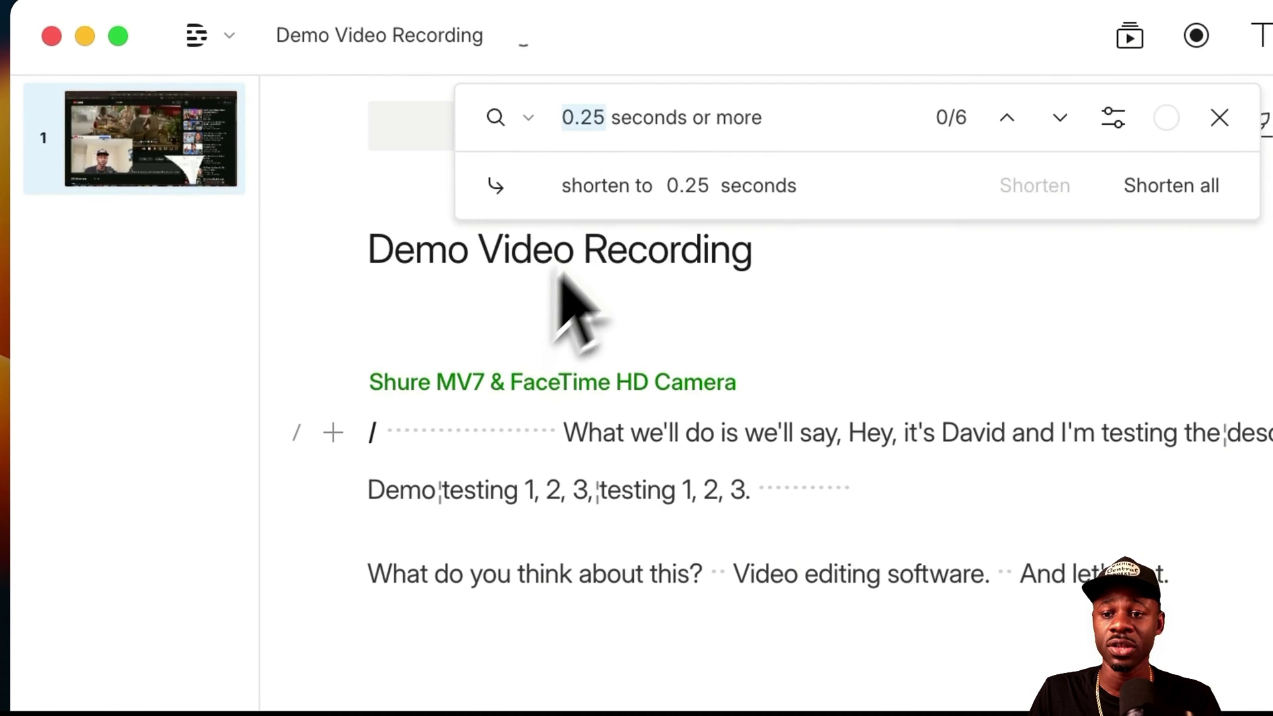
pyautogui.click(594, 116)
pyautogui.press('BackSpace')
pyautogui.press('BackSpace')
pyautogui.press('BackSpace')
pyautogui.press('BackSpace')
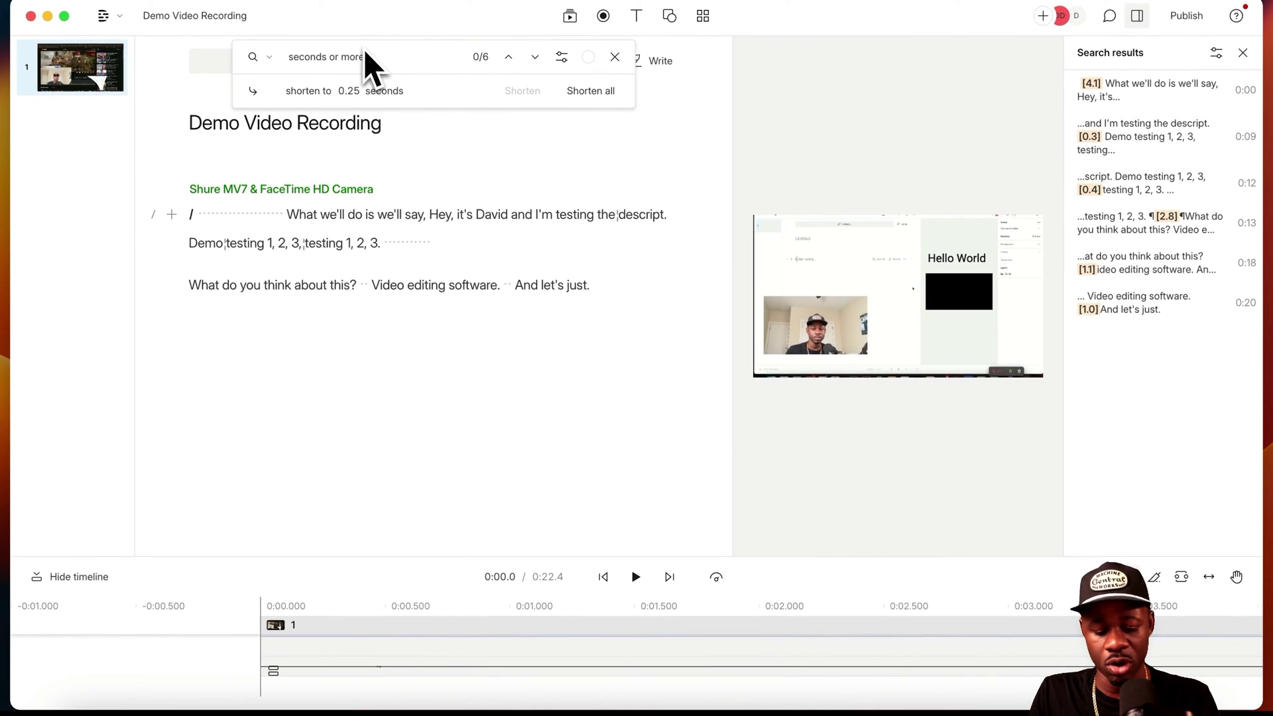
pyautogui.write('1')
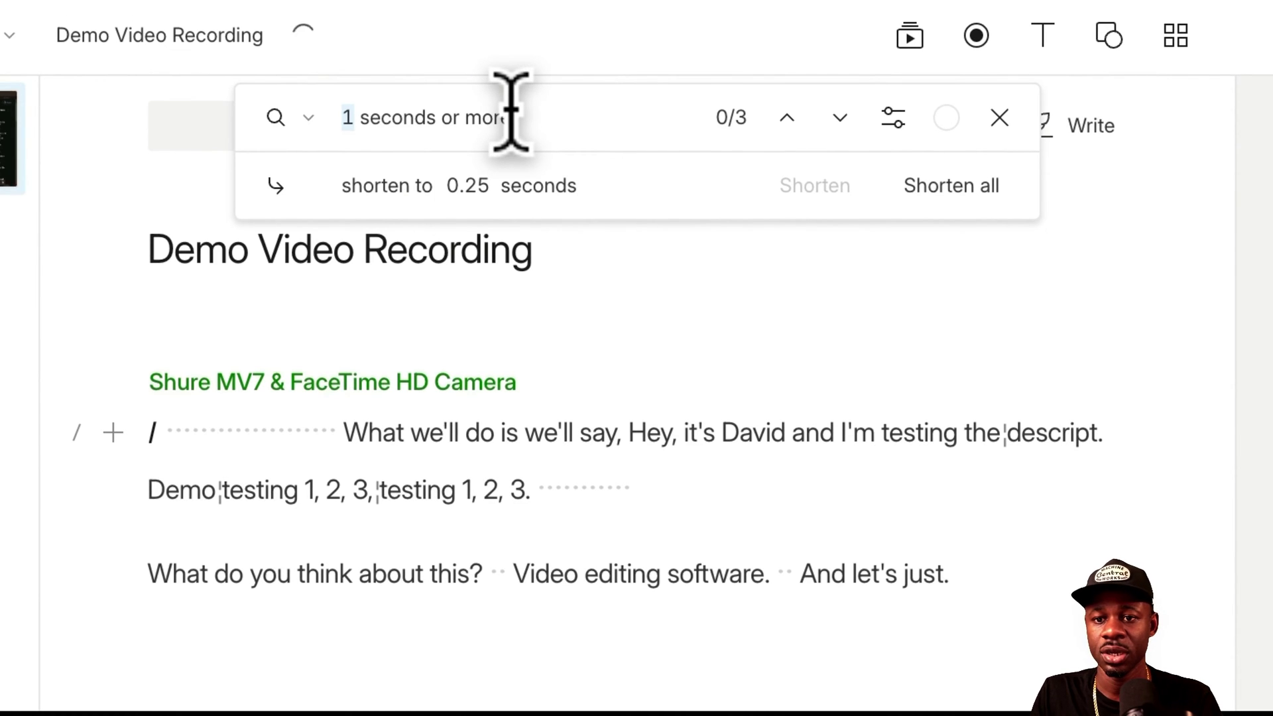
pyautogui.click(472, 185)
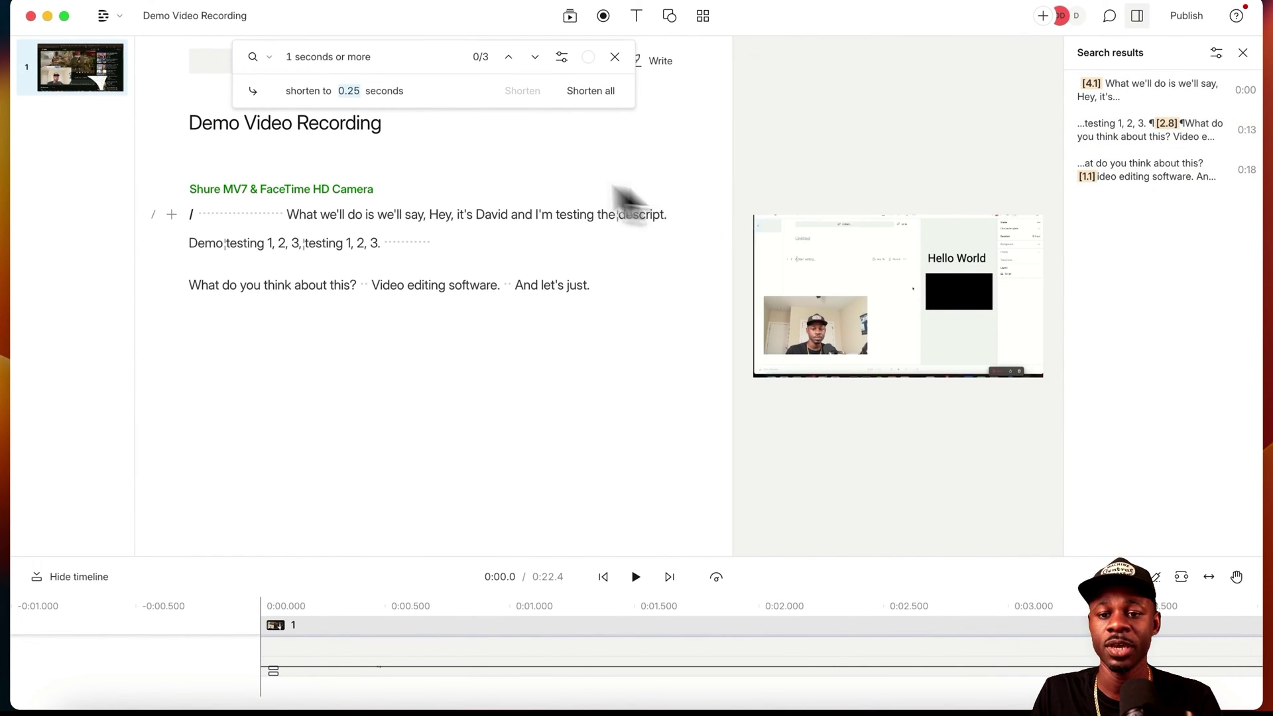
pyautogui.click(592, 93)
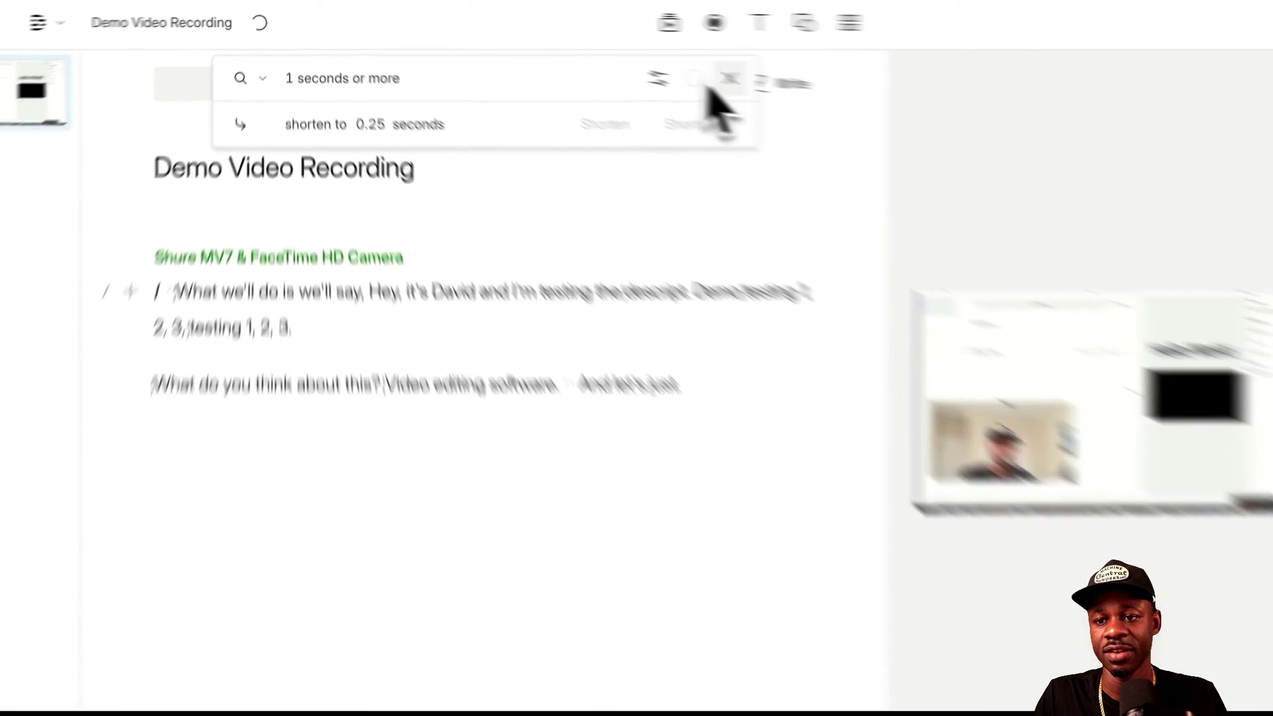
# Close the gap-shortening bar and play the 15.2-second edit through to the end
pyautogui.click(614, 57)
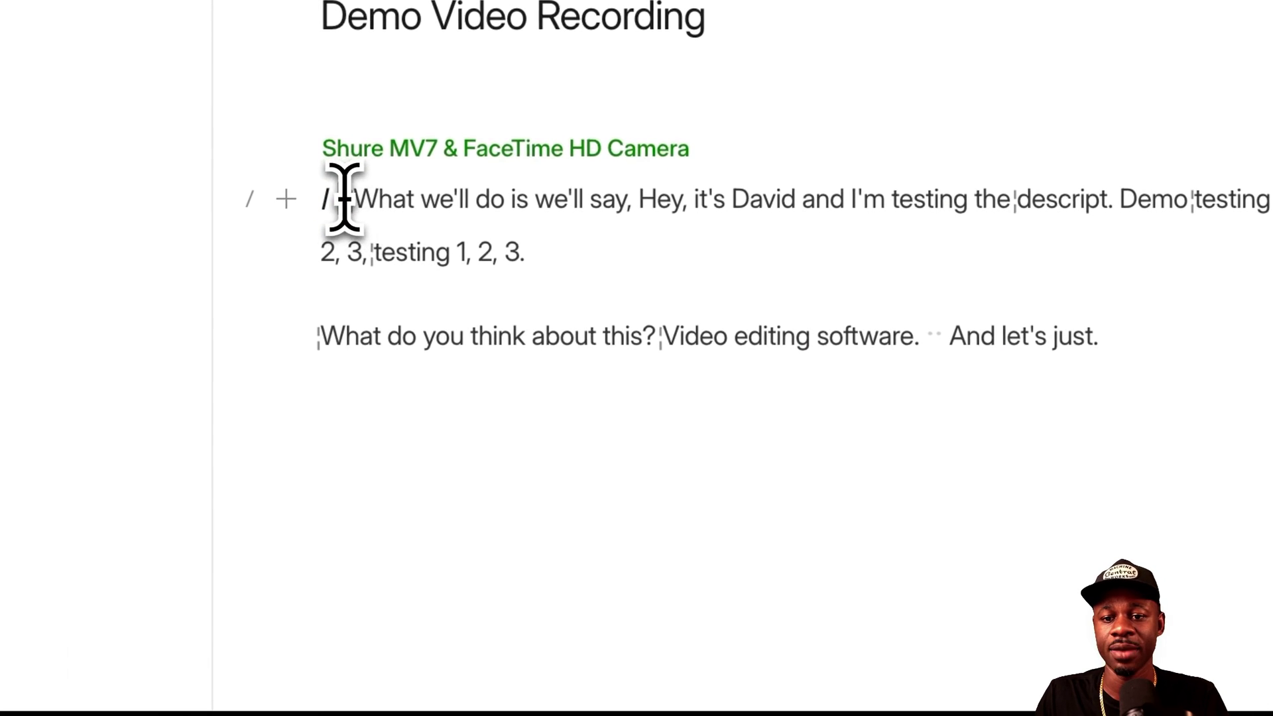
pyautogui.click(635, 576)
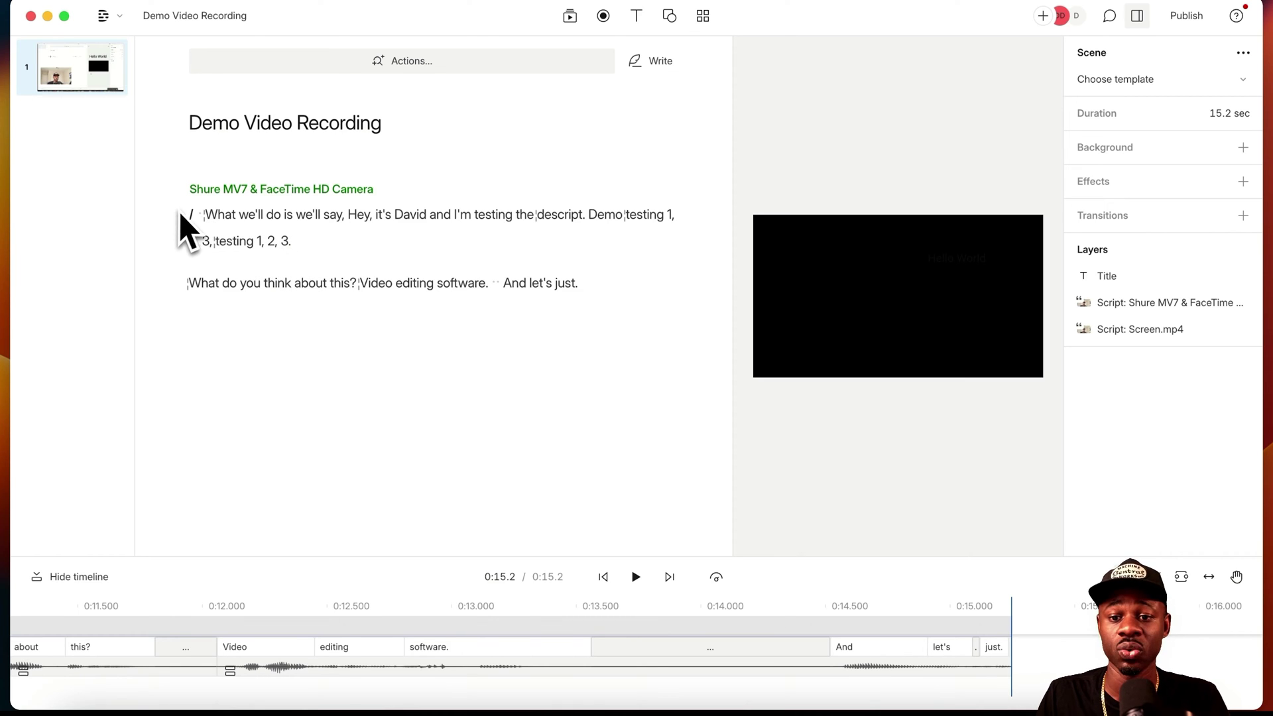
# Restore the removed media in the sentence 'testing the descript.'
pyautogui.moveTo(475, 214); pyautogui.dragTo(533, 216)
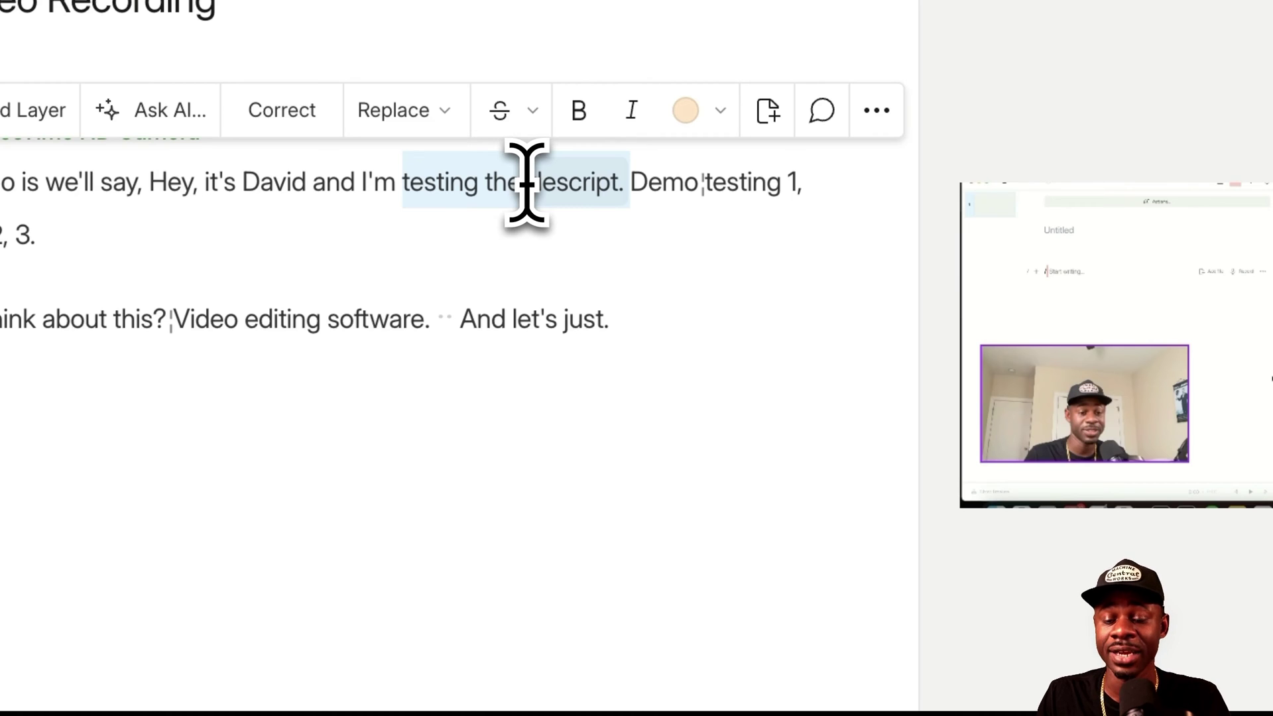
pyautogui.click(875, 111)
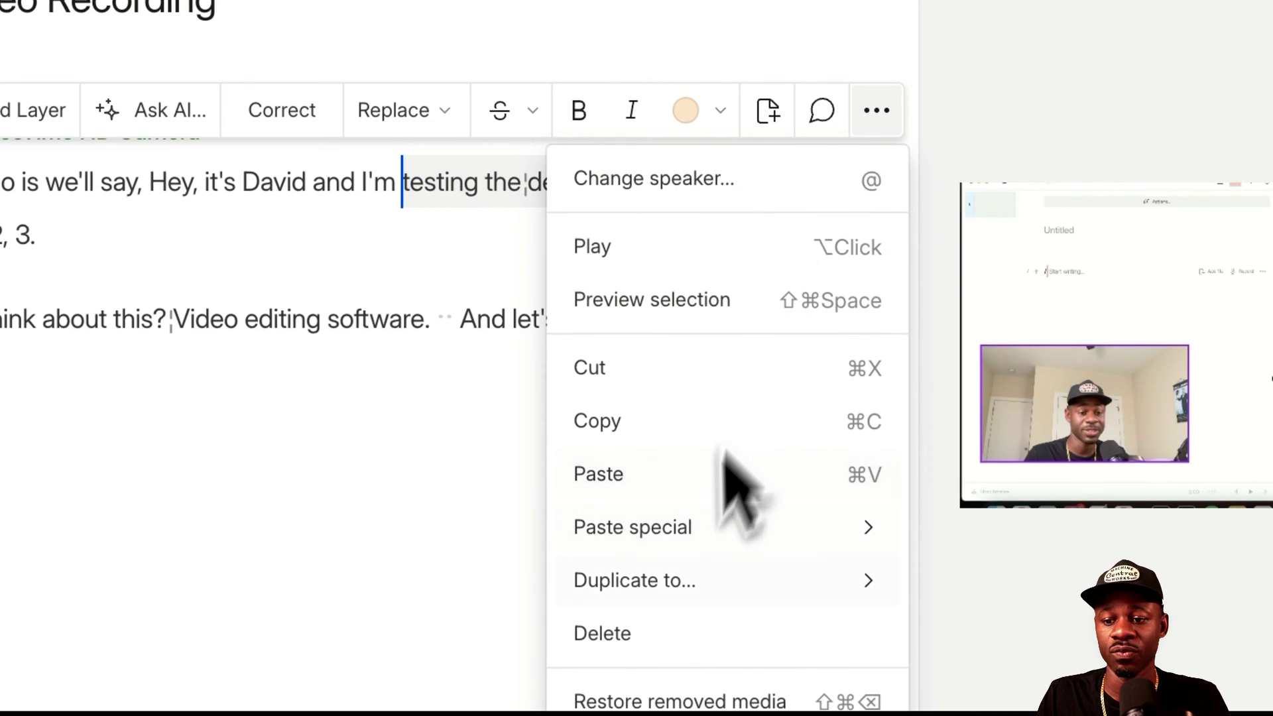
pyautogui.click(703, 701)
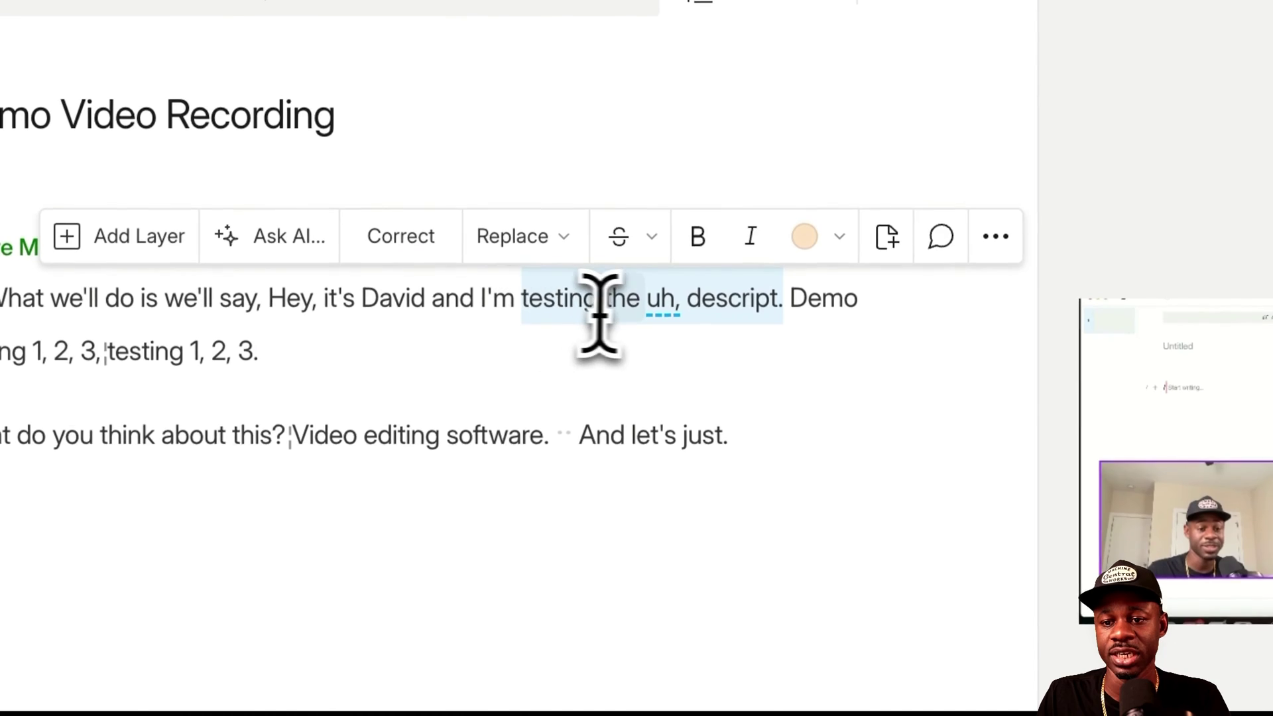
pyautogui.click(655, 310)
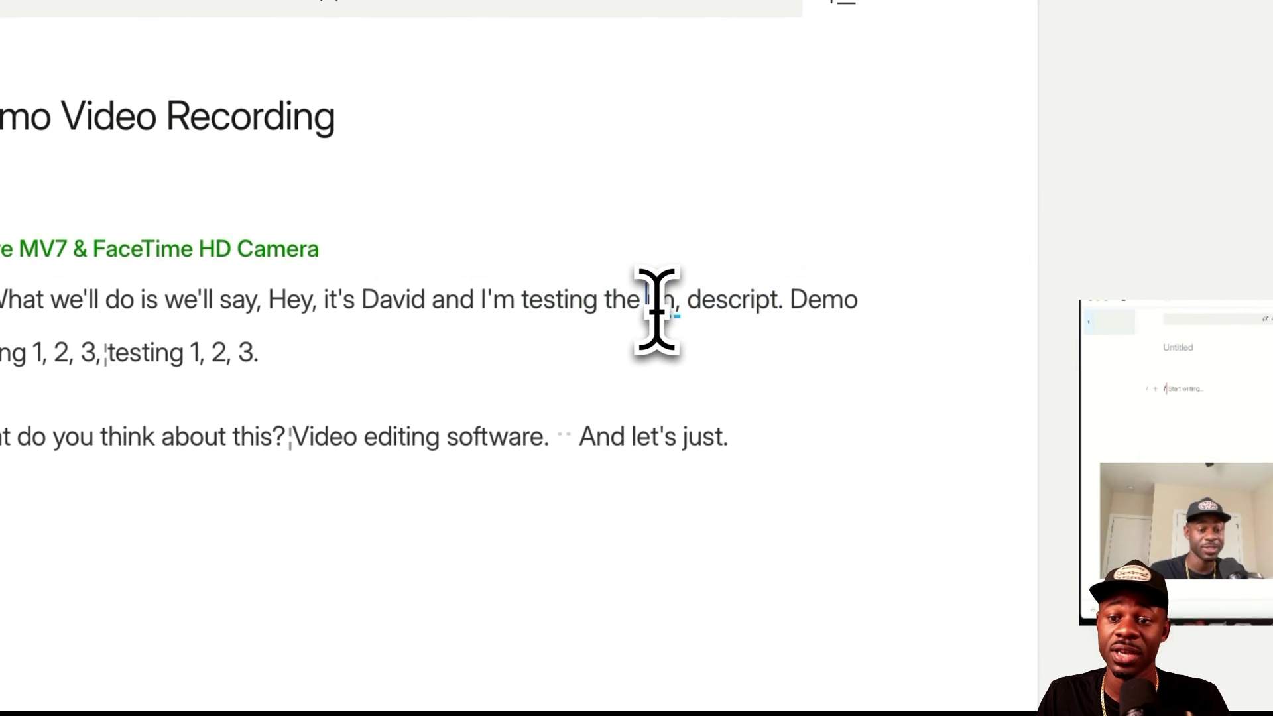
# Strike out the filler word 'uh' and delete its media from the video
pyautogui.doubleClick(665, 307)
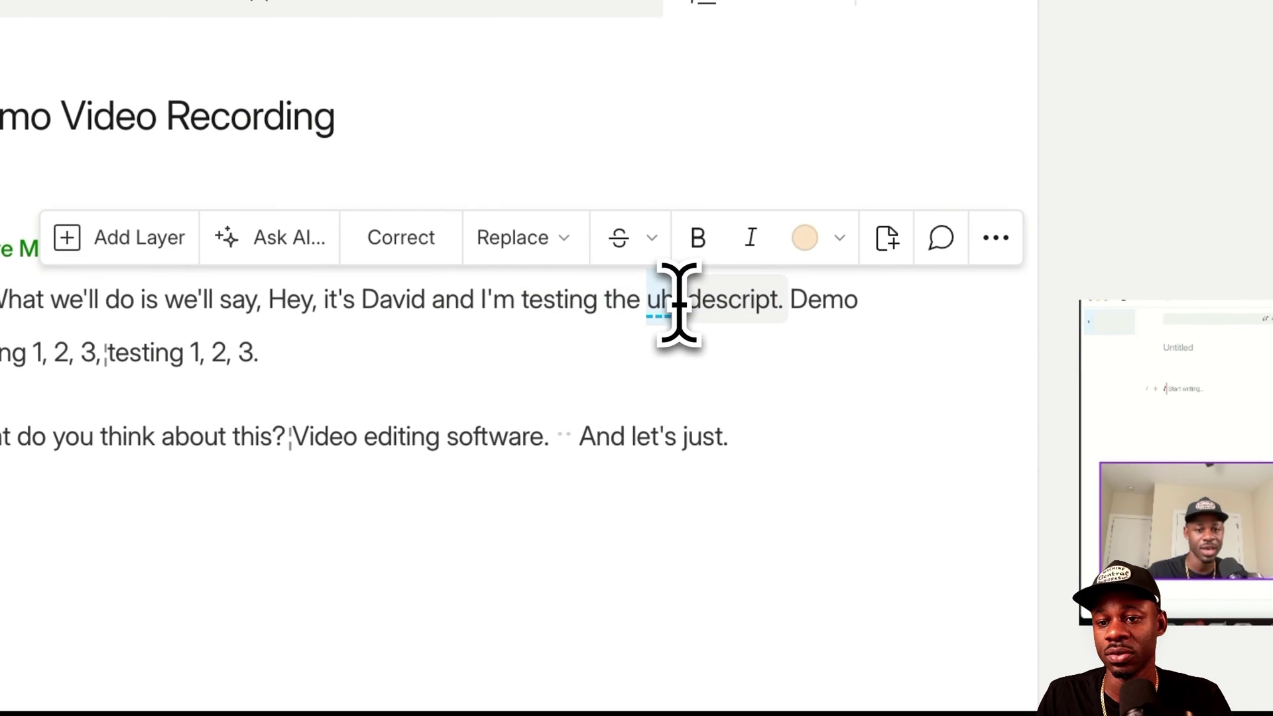
pyautogui.click(653, 241)
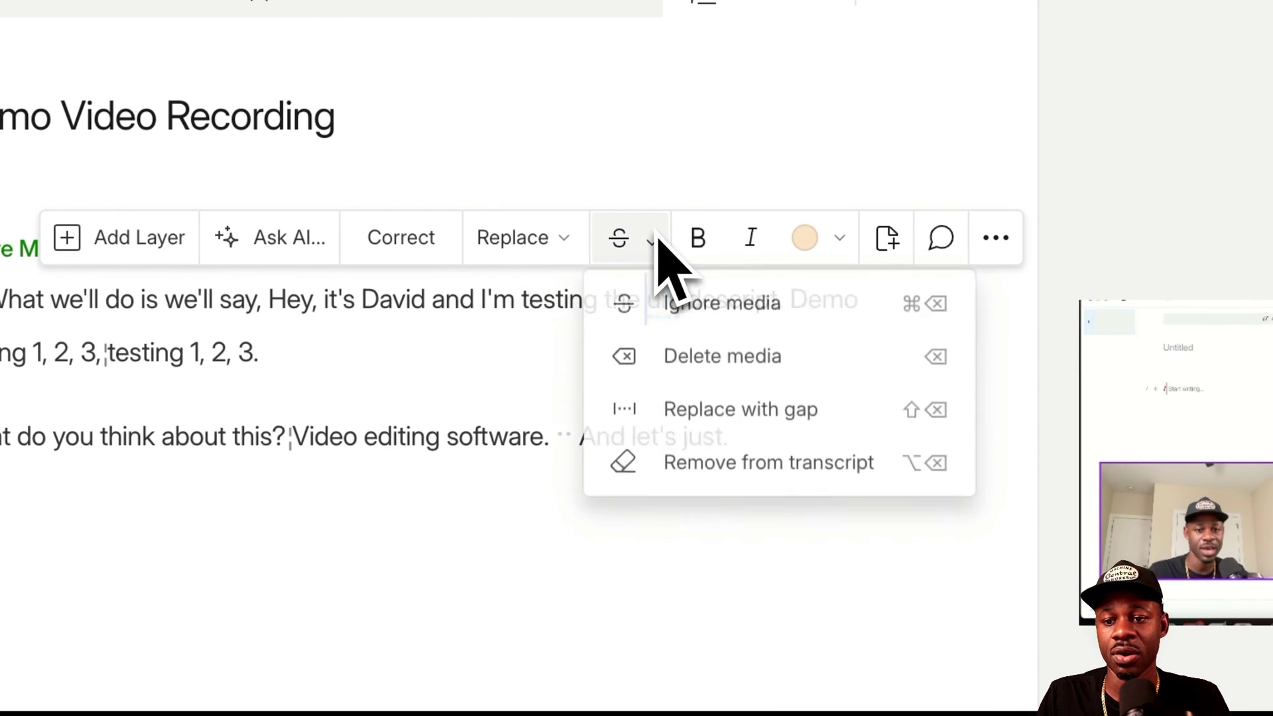
pyautogui.click(676, 312)
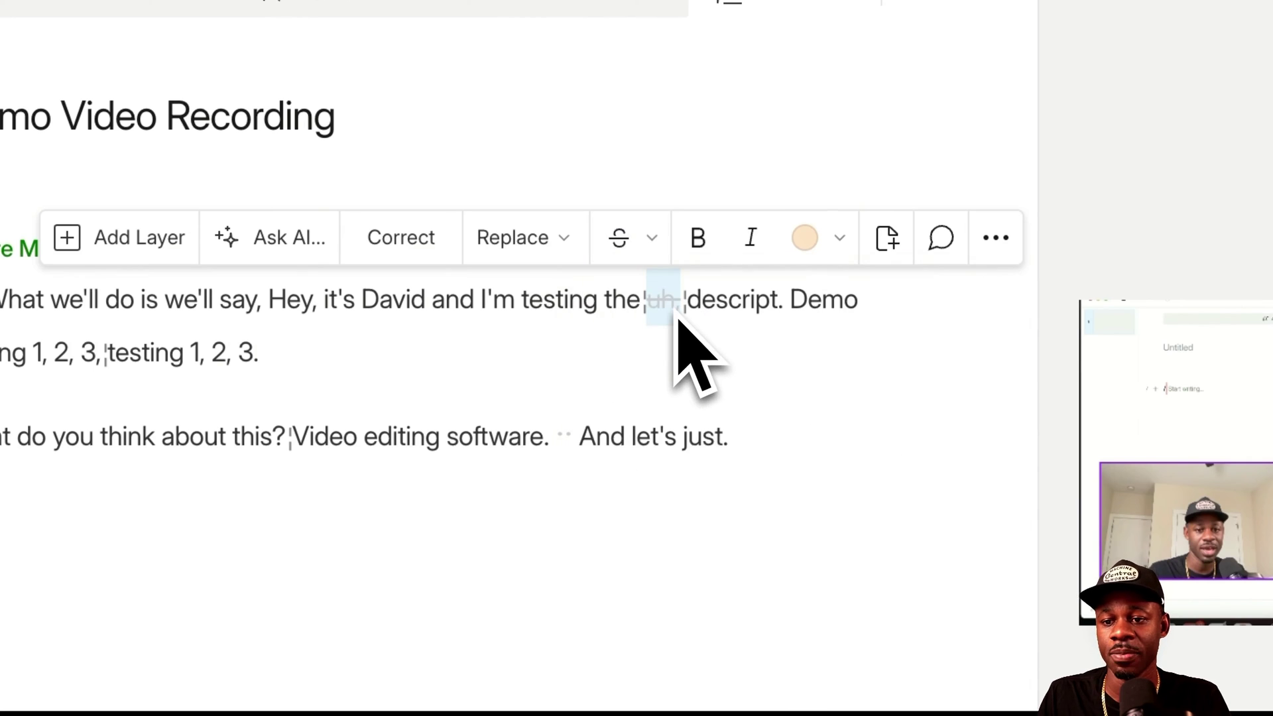
pyautogui.click(653, 244)
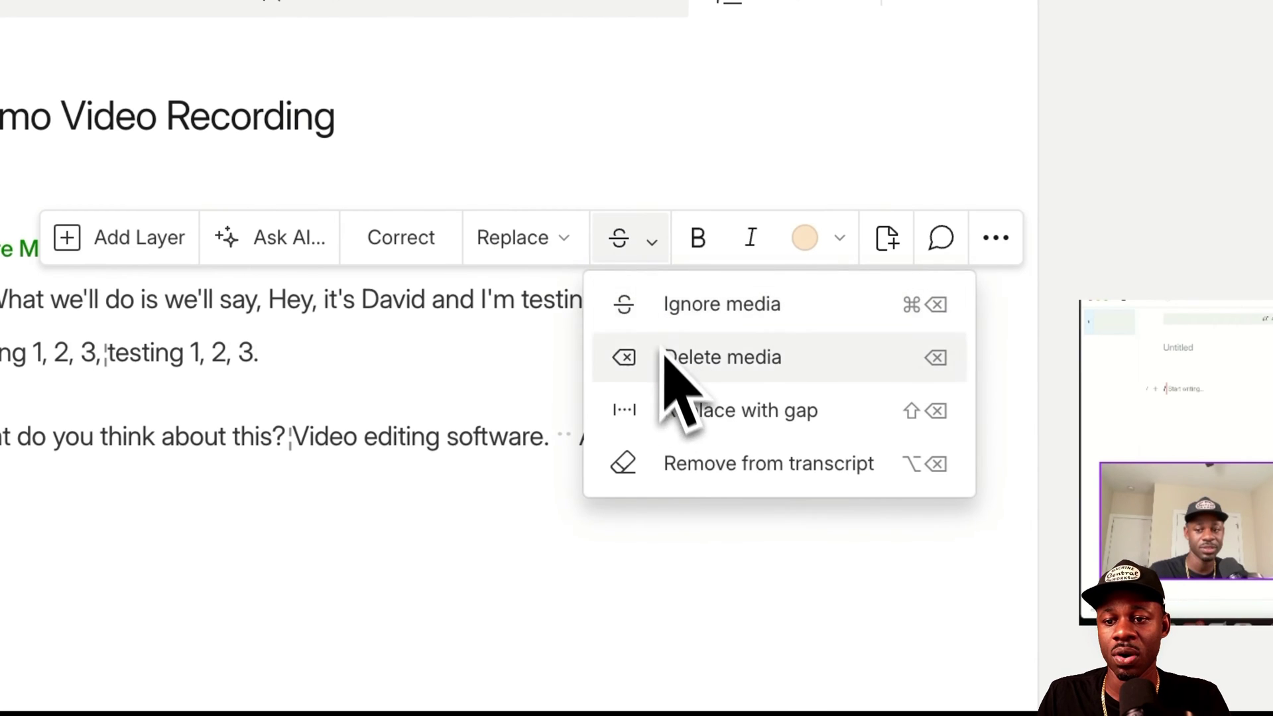
pyautogui.click(688, 427)
pyautogui.moveTo(661, 317)
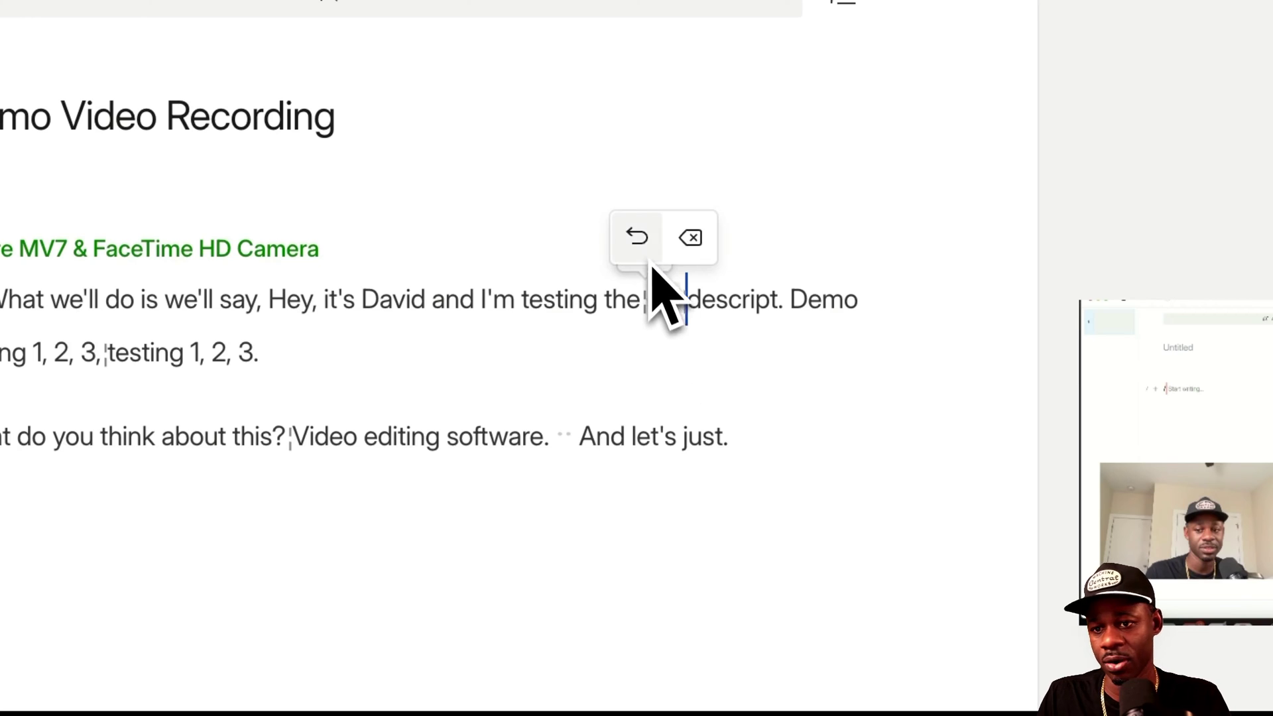
pyautogui.doubleClick(668, 312)
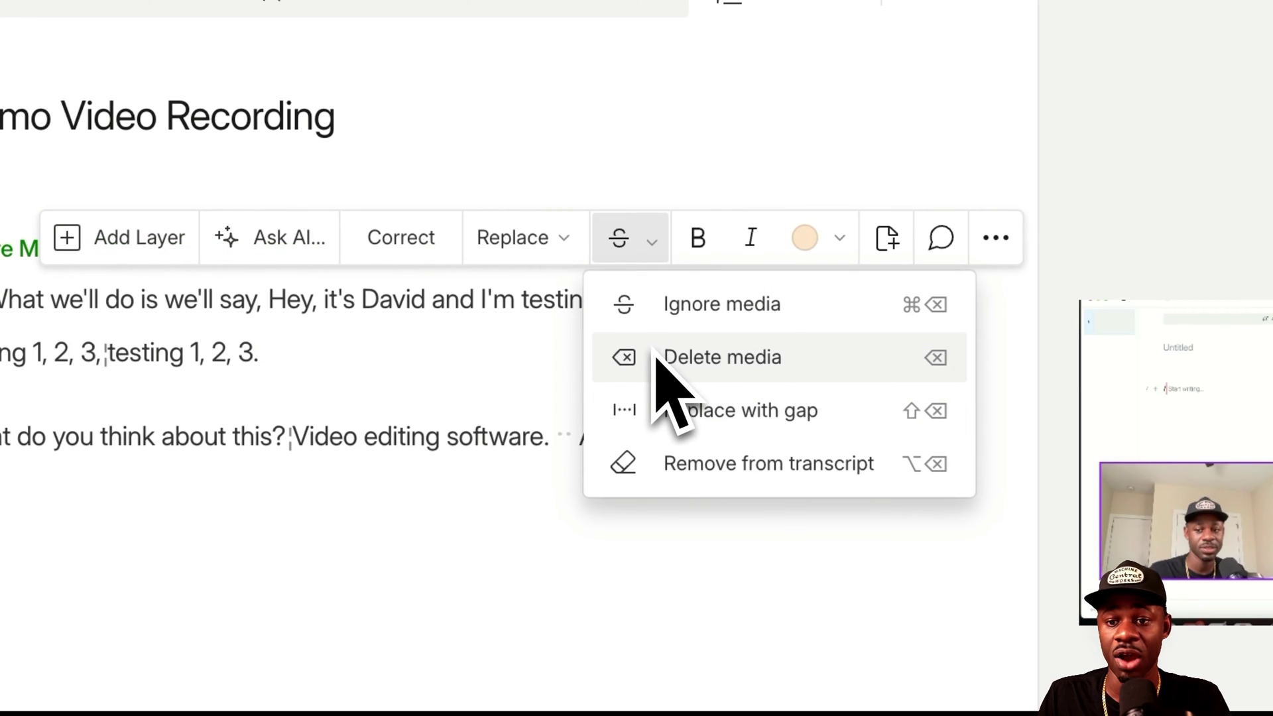
pyautogui.click(635, 358)
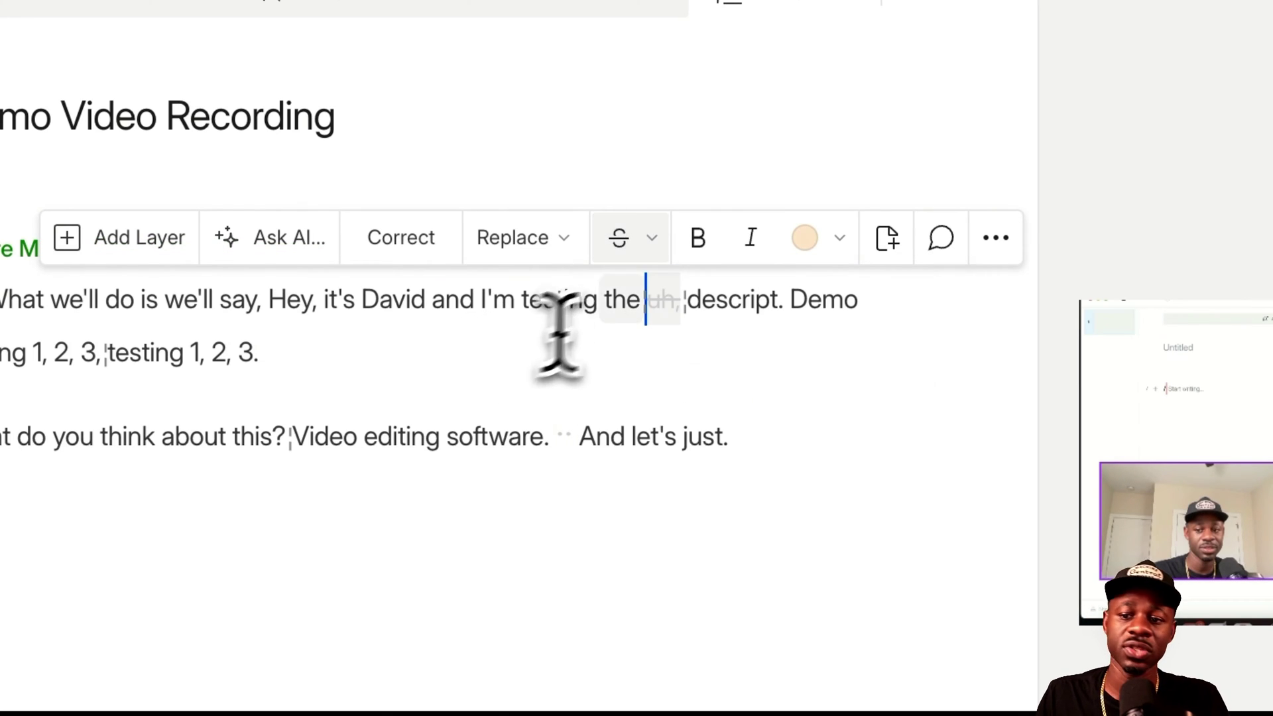
pyautogui.click(781, 339)
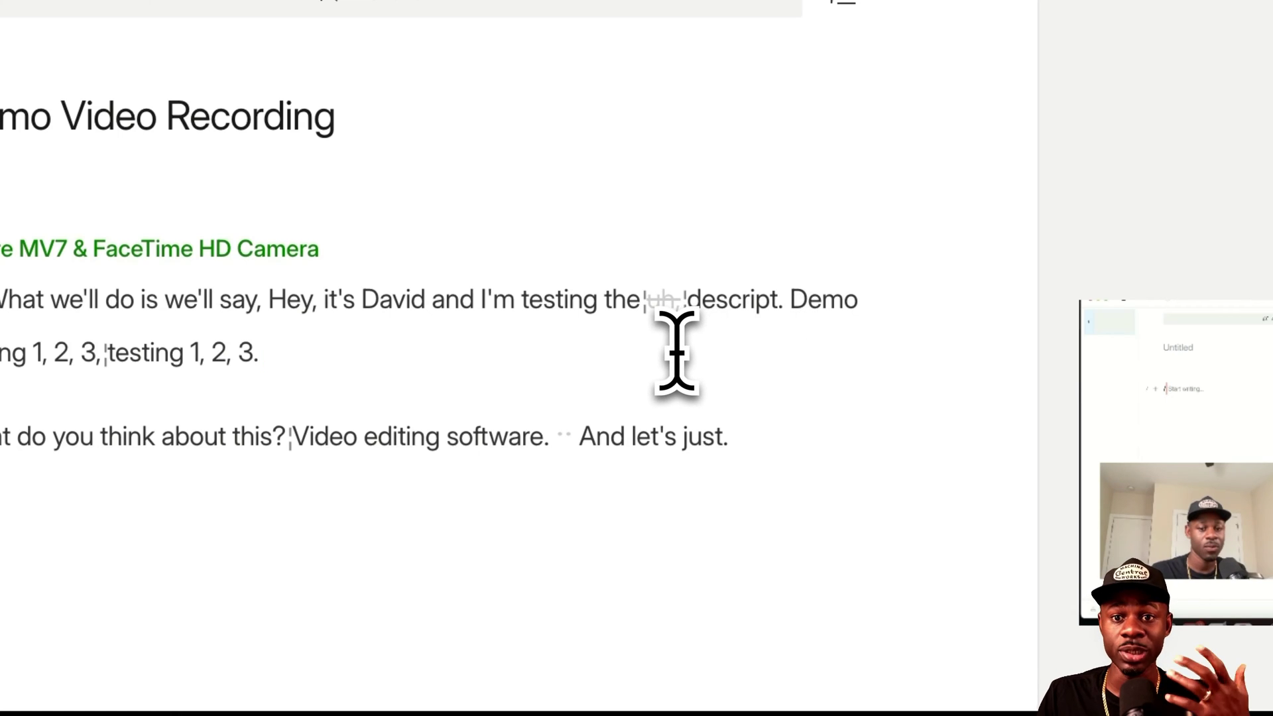
pyautogui.moveTo(663, 305)
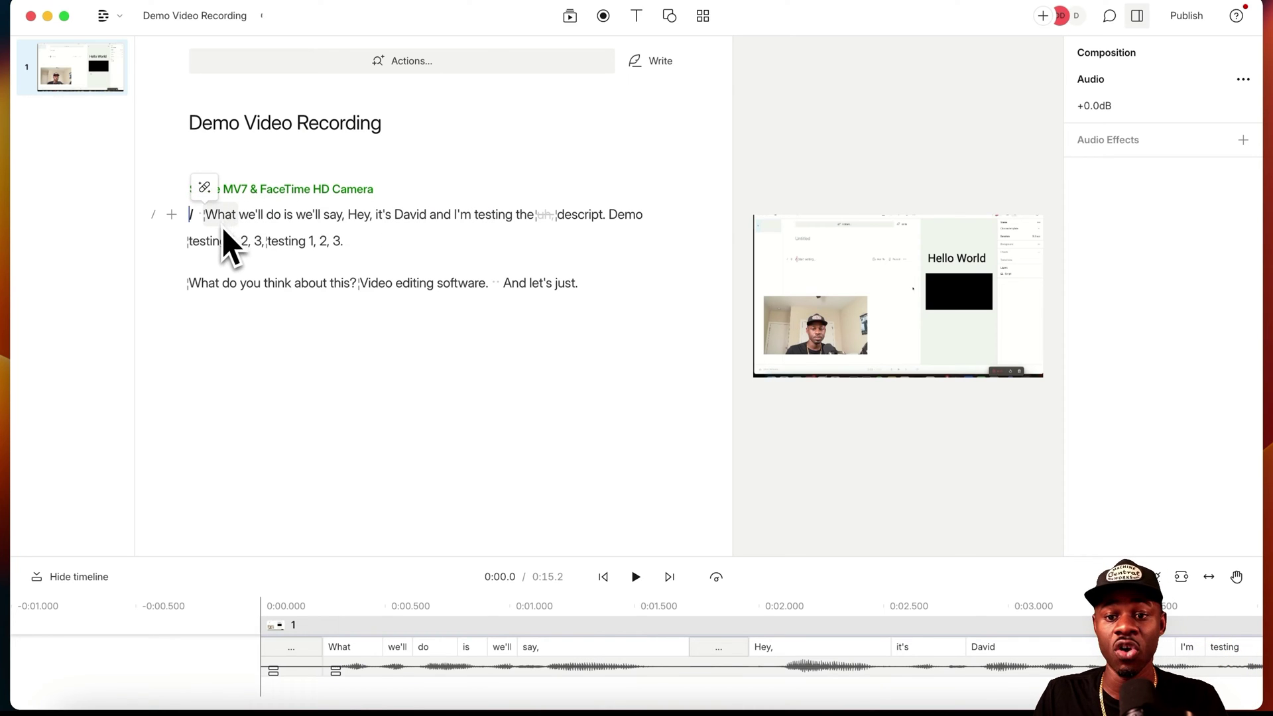
# Set the paragraph's speaker label to DKD 2
pyautogui.click(250, 191)
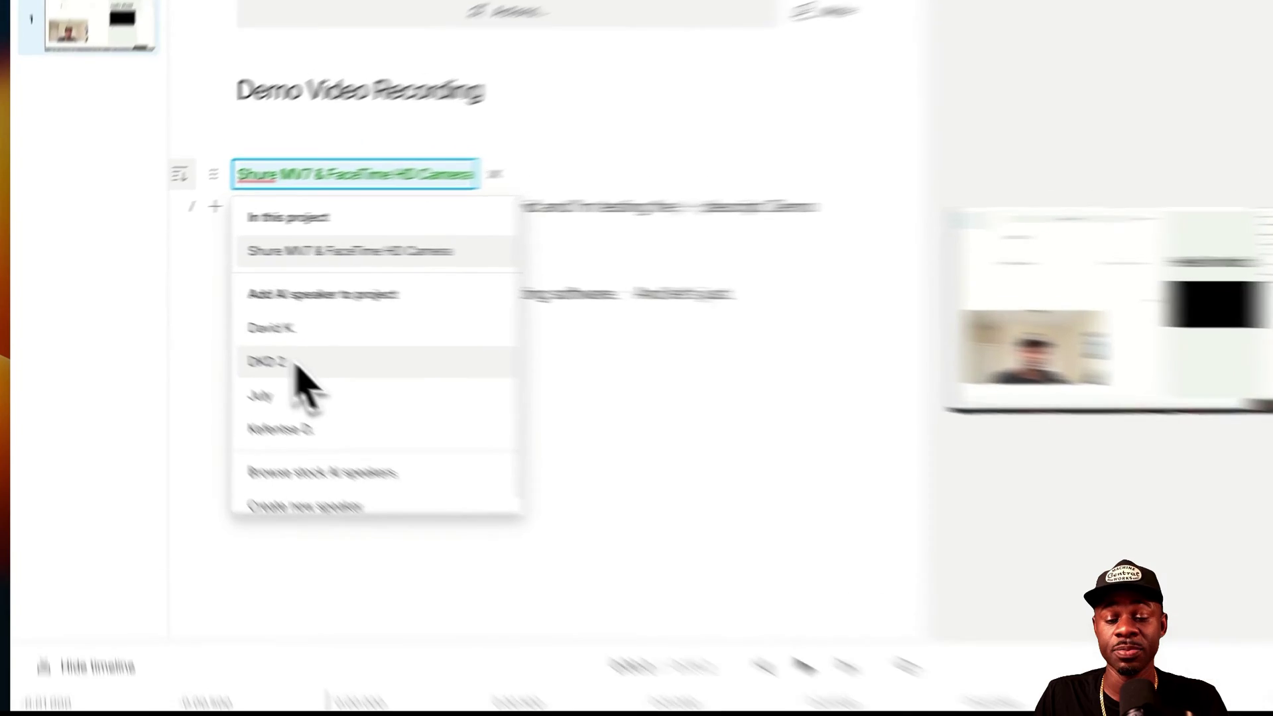
pyautogui.click(233, 336)
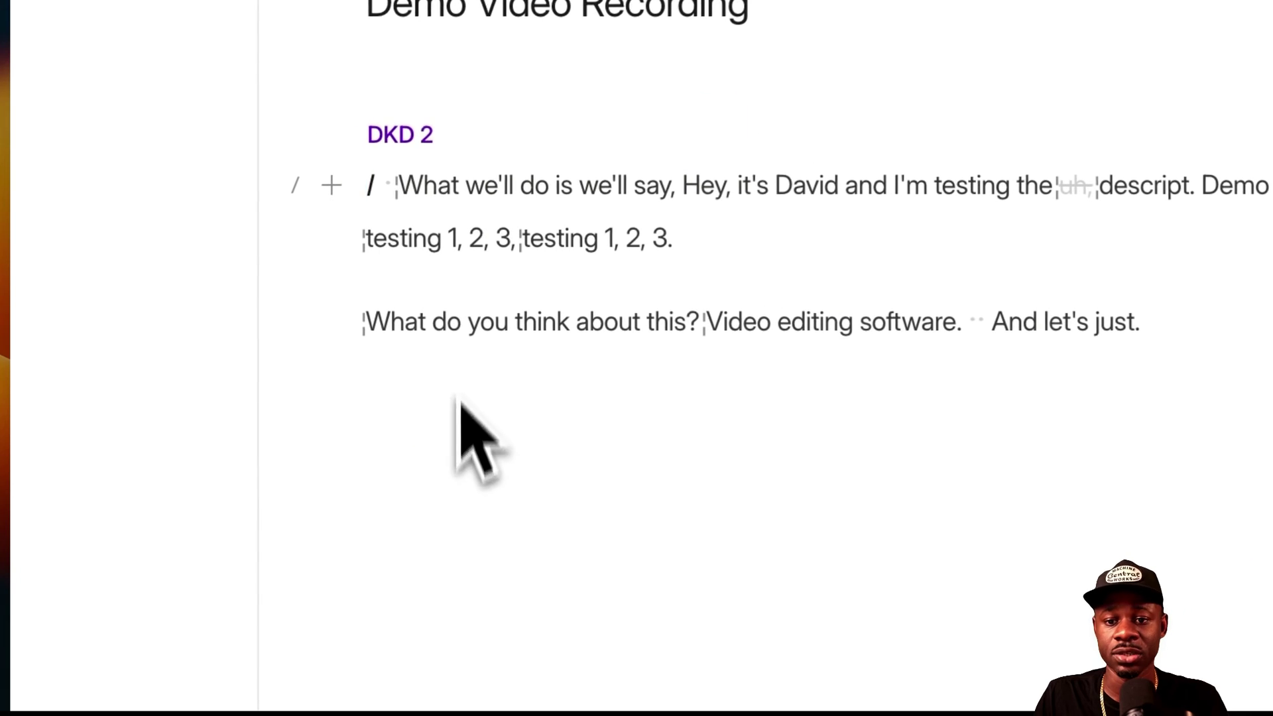
pyautogui.click(420, 143)
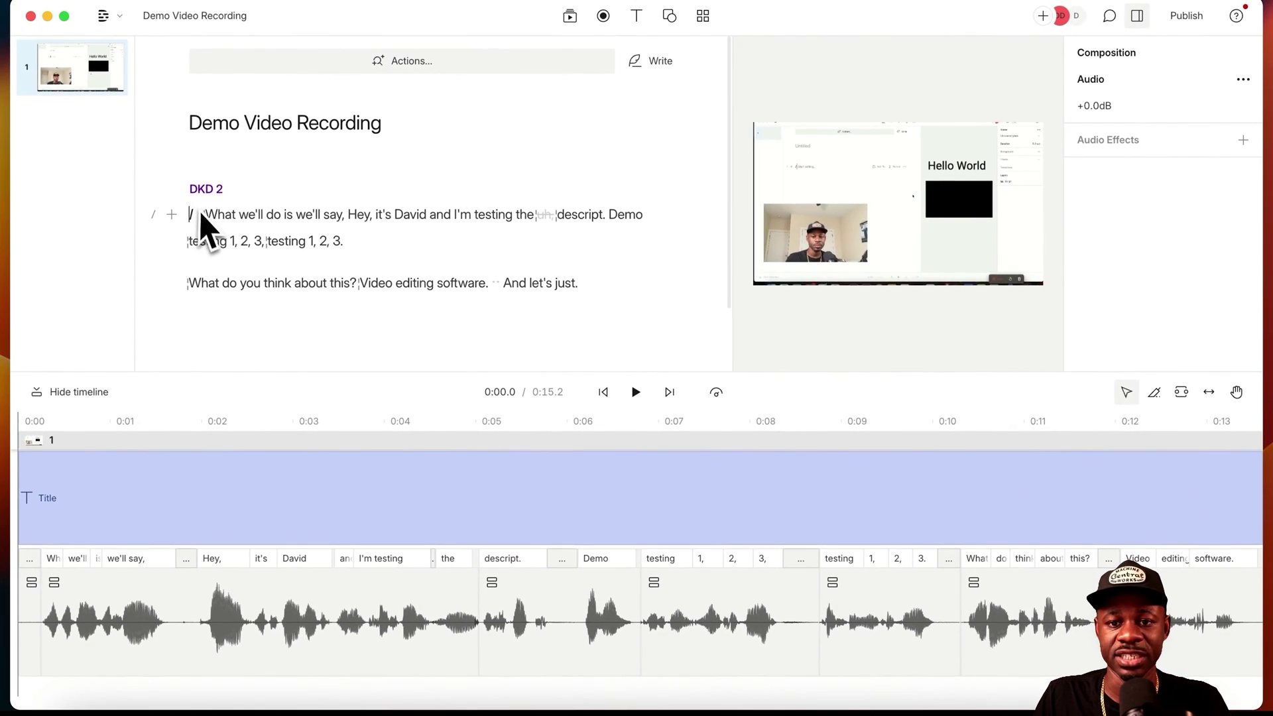
# Browse the AI speakers page and New speaker setup, then return to Projects
pyautogui.click(105, 20)
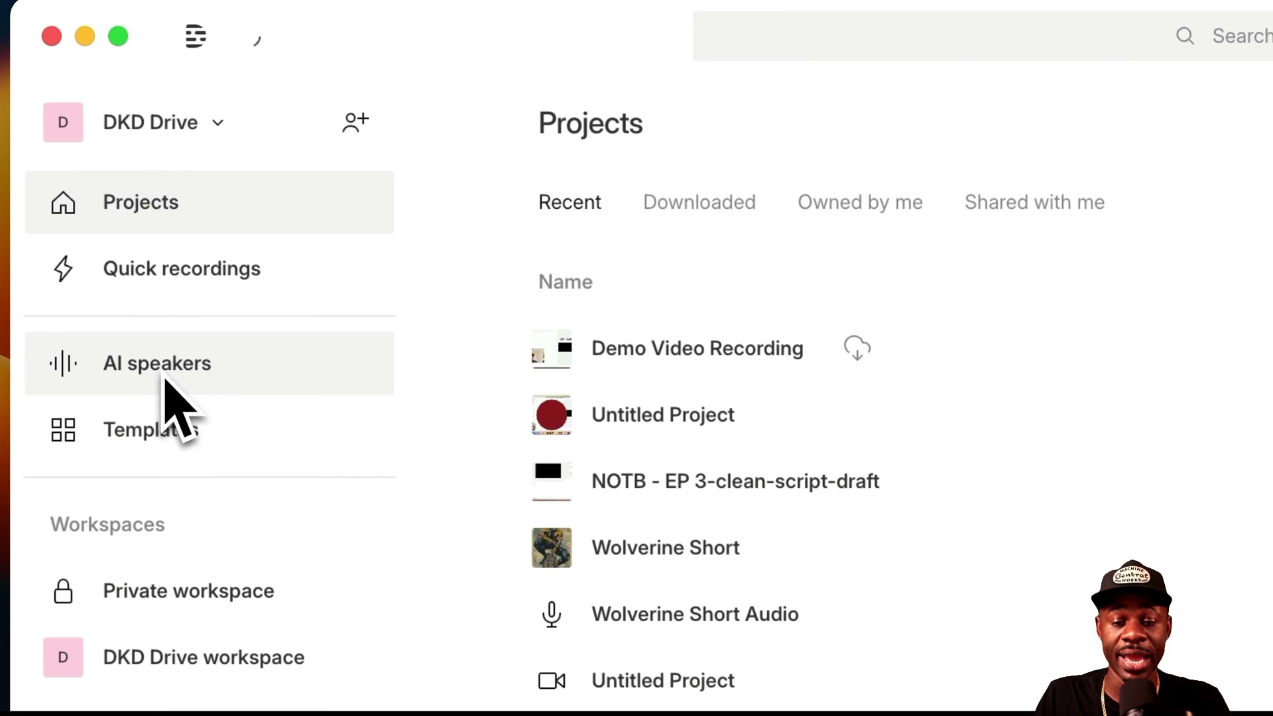
pyautogui.click(165, 379)
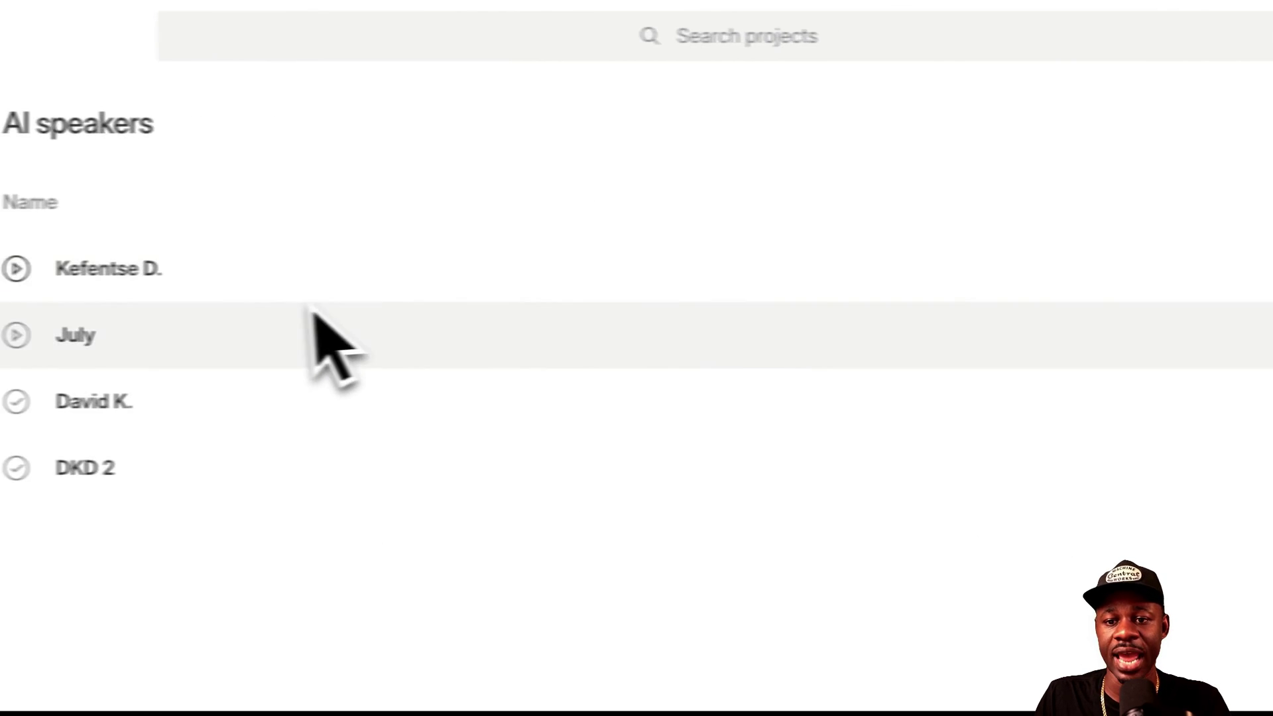
pyautogui.click(1067, 136)
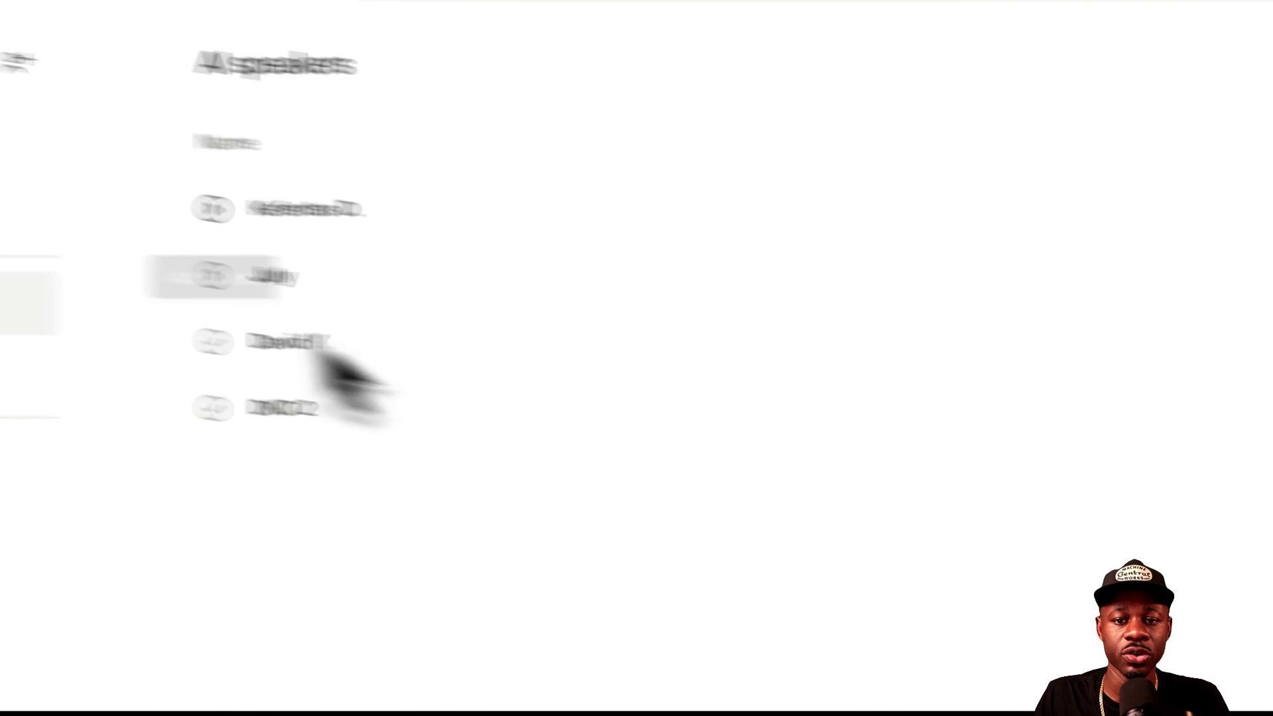
pyautogui.click(102, 193)
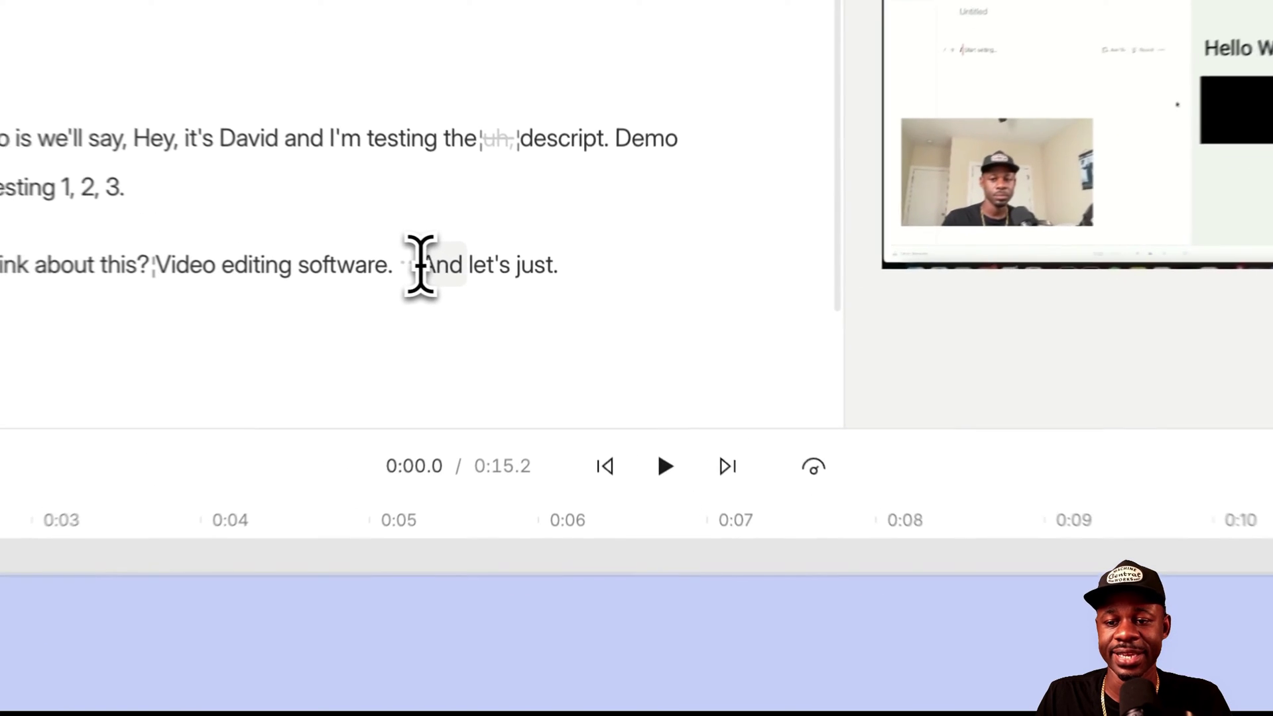
# Overdub the word 'And' with 'But' in the closing line
pyautogui.moveTo(539, 311); pyautogui.dragTo(565, 312)
pyautogui.moveTo(451, 262); pyautogui.dragTo(455, 262)
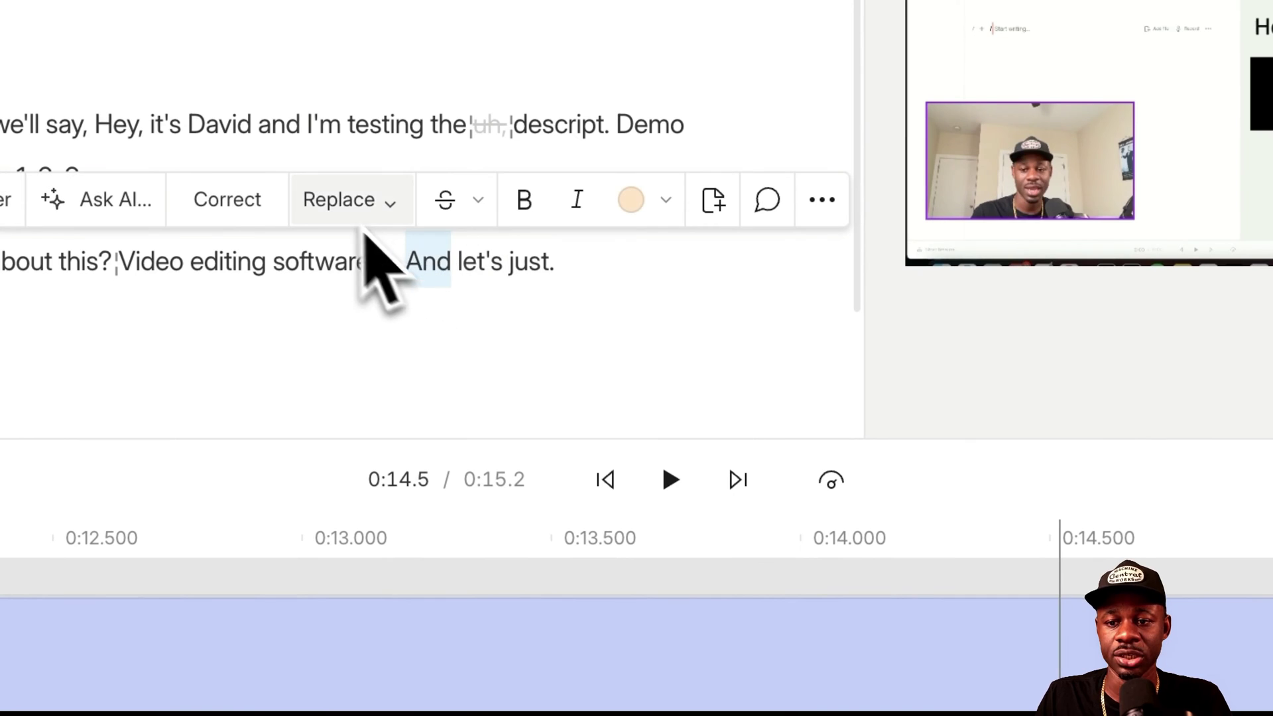
pyautogui.click(376, 204)
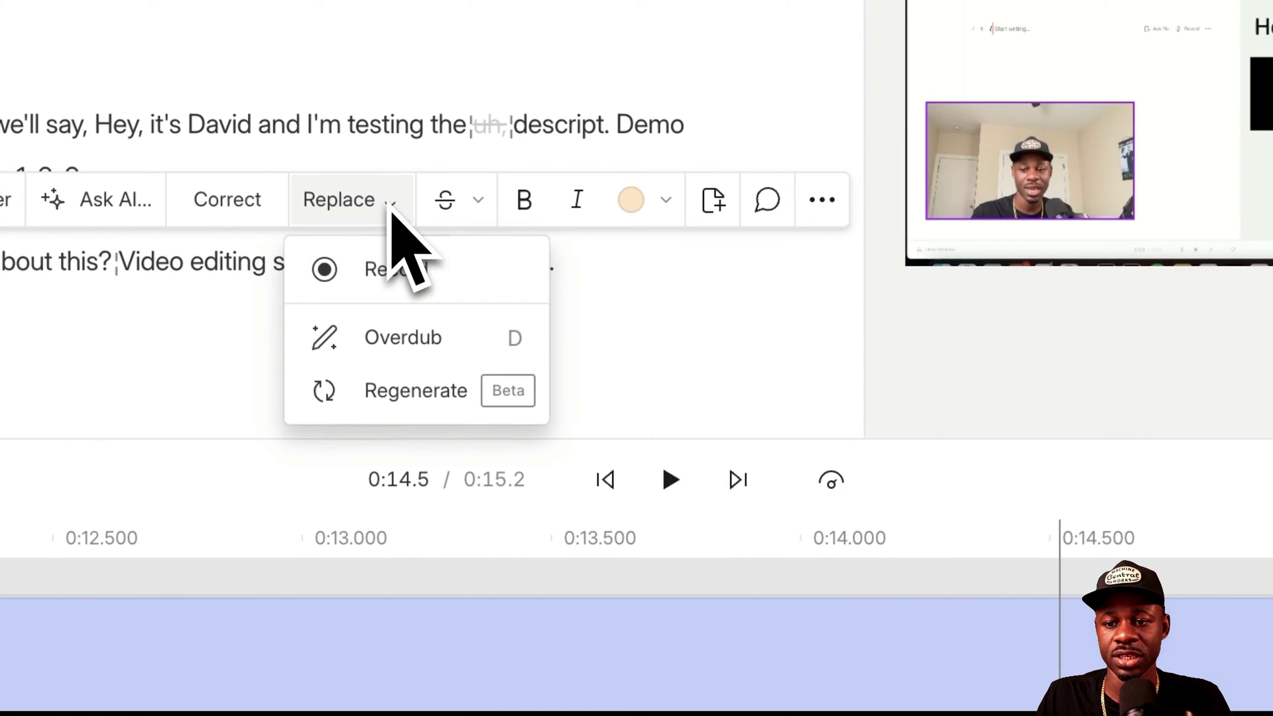
pyautogui.click(381, 358)
pyautogui.click(940, 503)
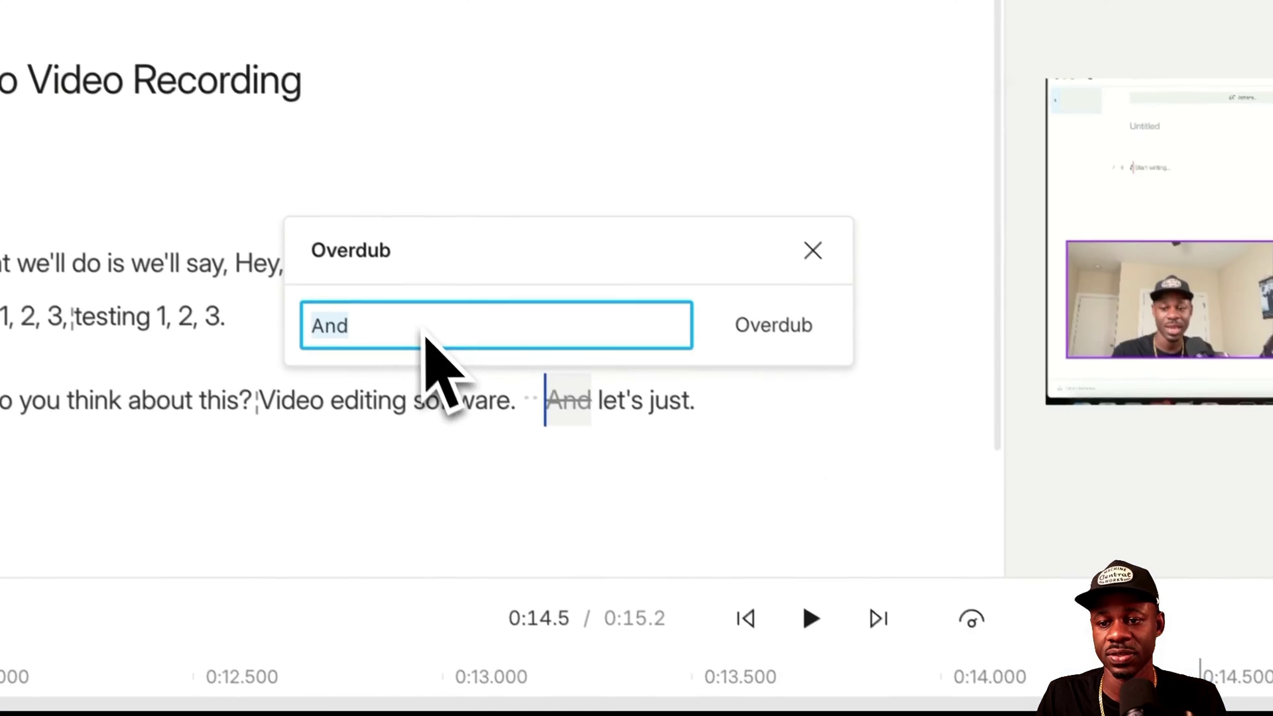
pyautogui.write('But')
pyautogui.click(808, 341)
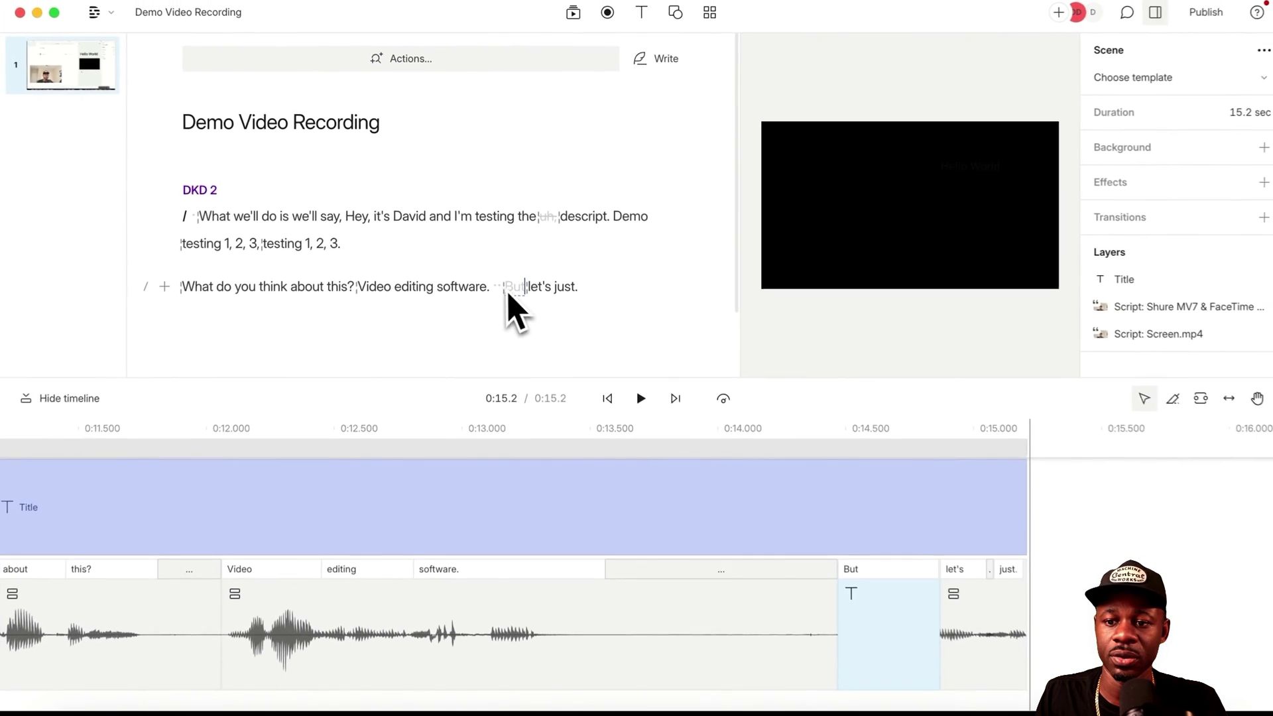
# Play back from 'software.', undo the overdub restoring 'And', and replay the line
pyautogui.moveTo(588, 431)
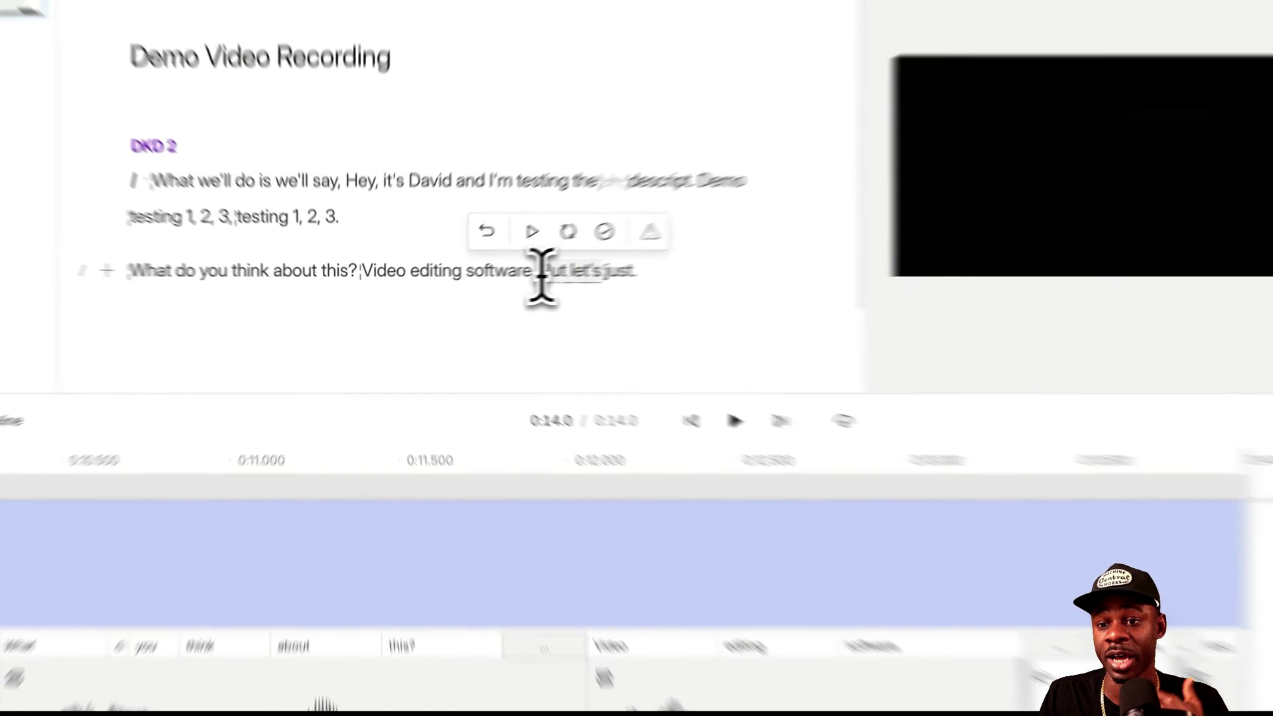
pyautogui.click(467, 278)
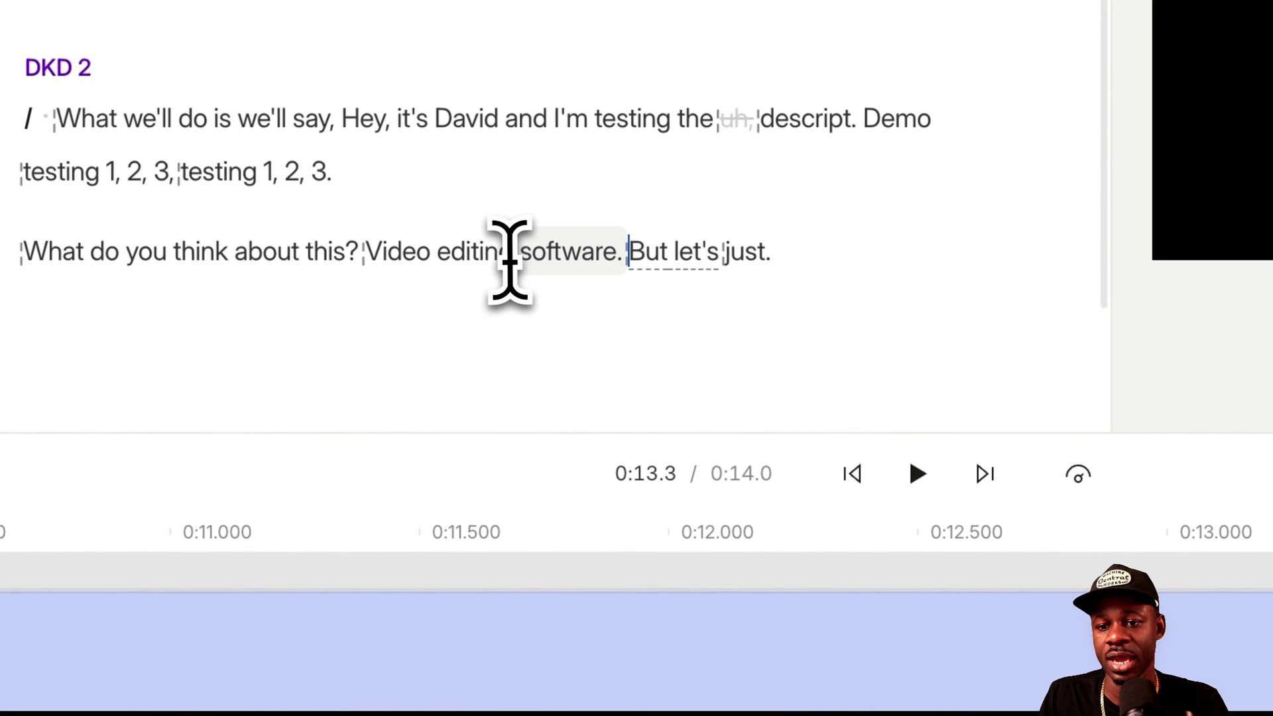
pyautogui.click(918, 473)
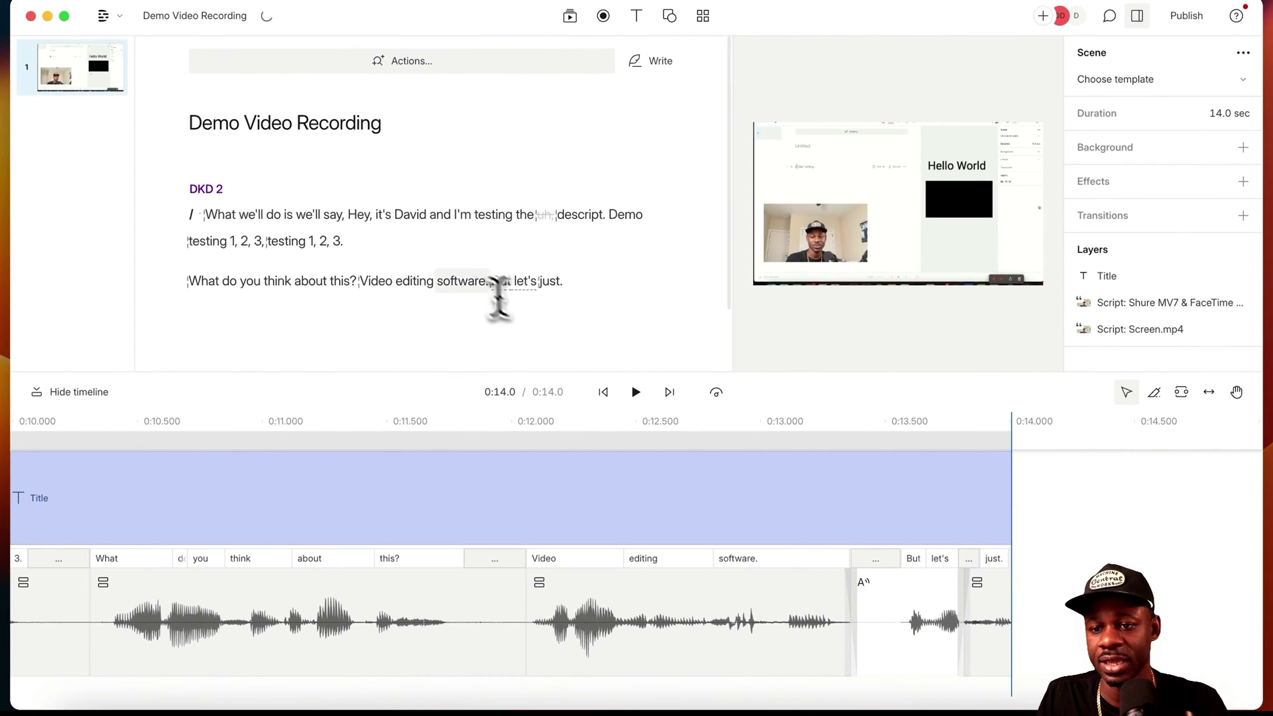
pyautogui.moveTo(514, 288)
pyautogui.press('super+z')
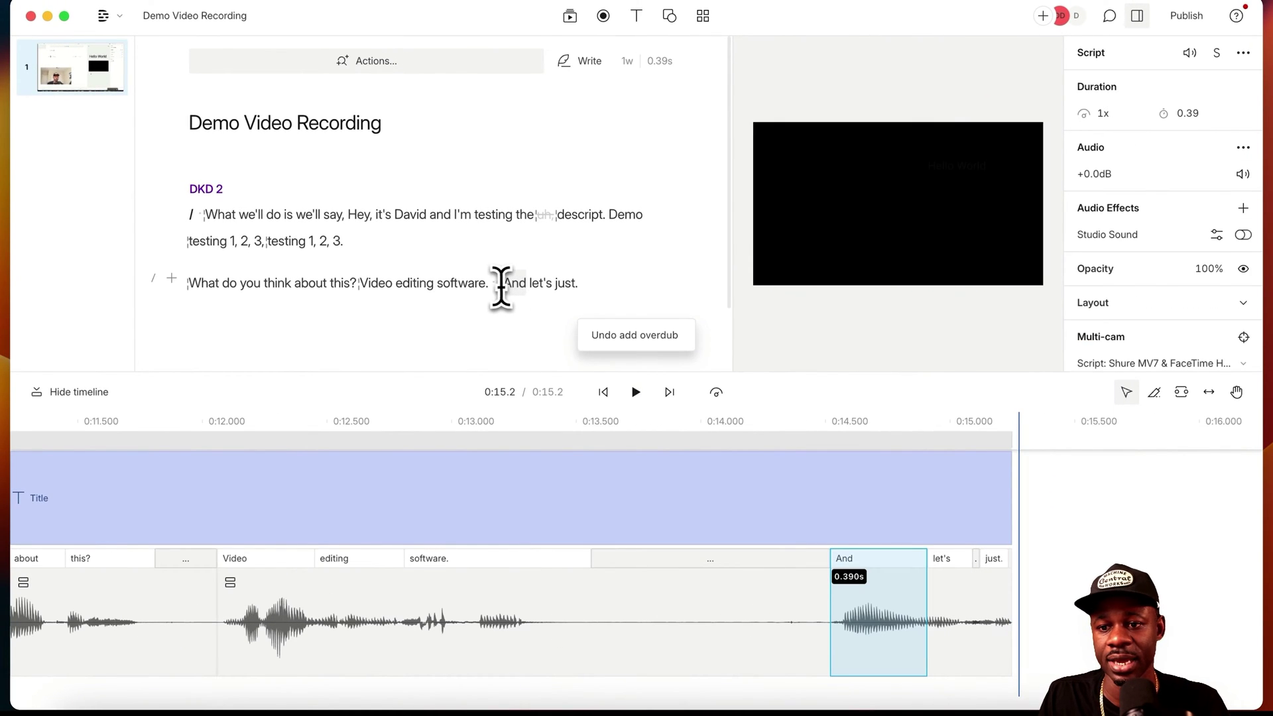
pyautogui.click(635, 392)
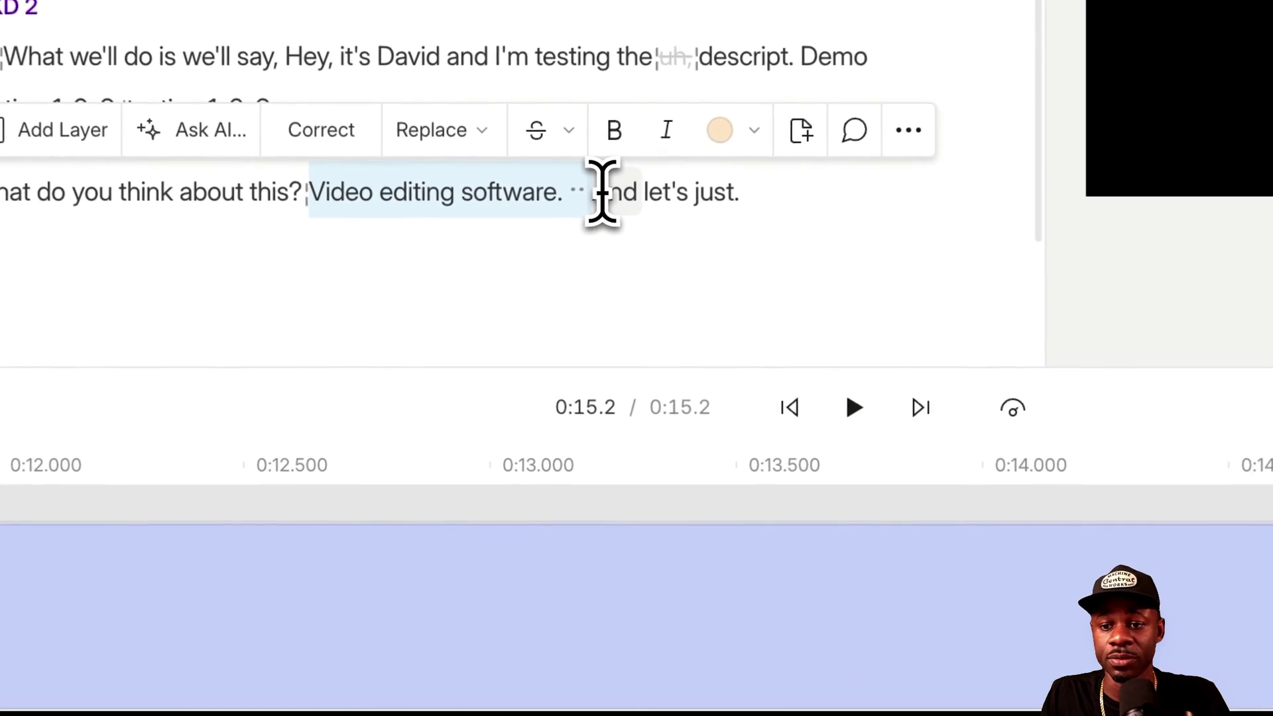
# Locate 'Video editing software' on the timeline and return the playhead to the start
pyautogui.click(662, 252)
pyautogui.click(425, 392)
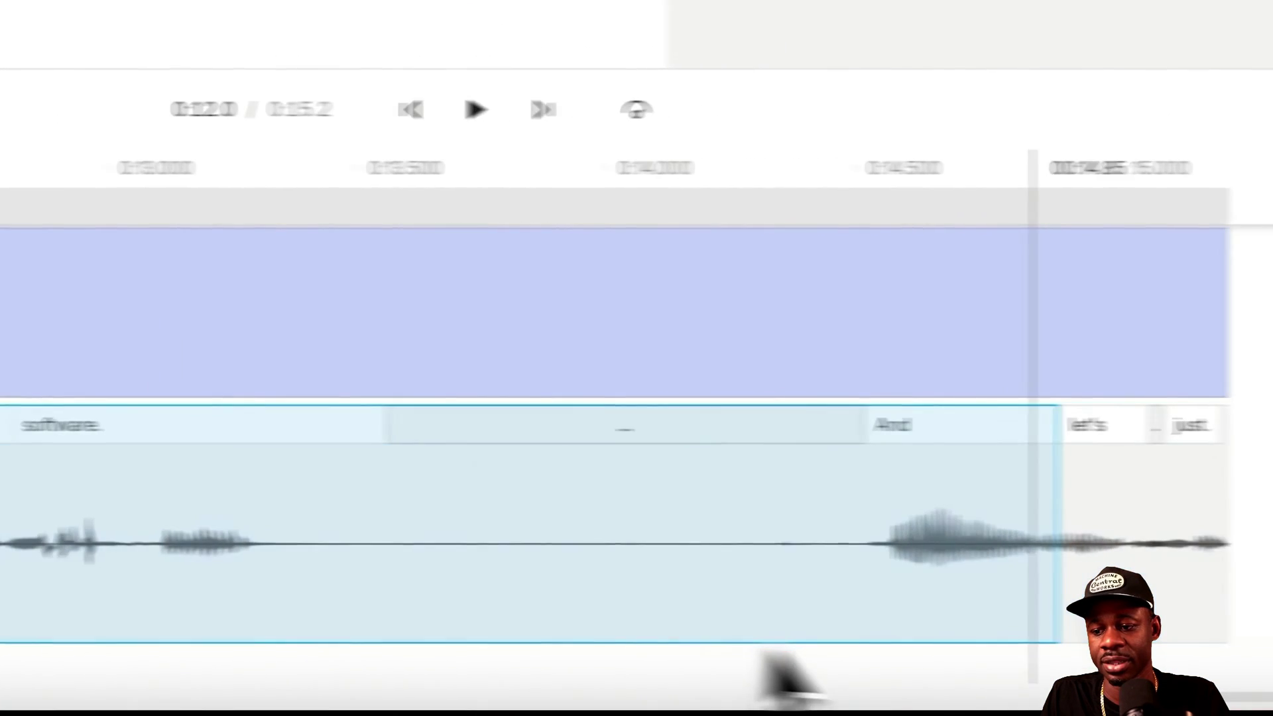
pyautogui.hscroll(-15, 876, 676)
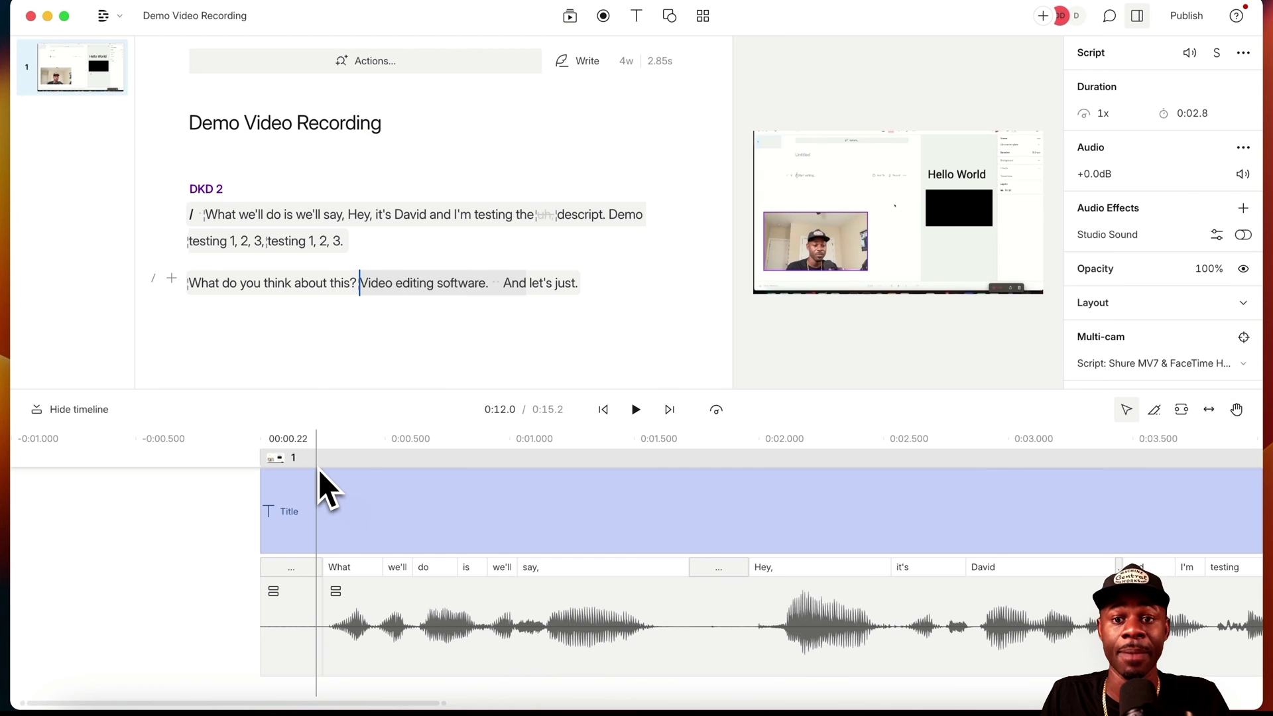
pyautogui.click(318, 470)
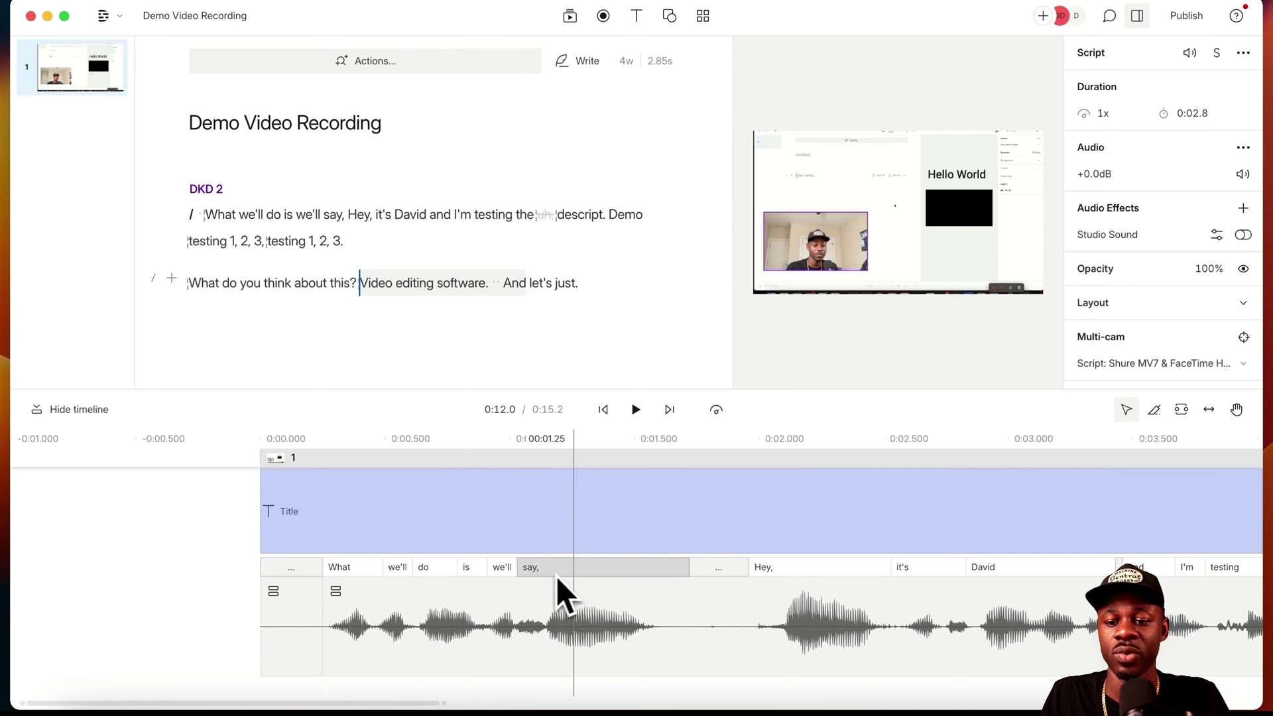
pyautogui.click(468, 568)
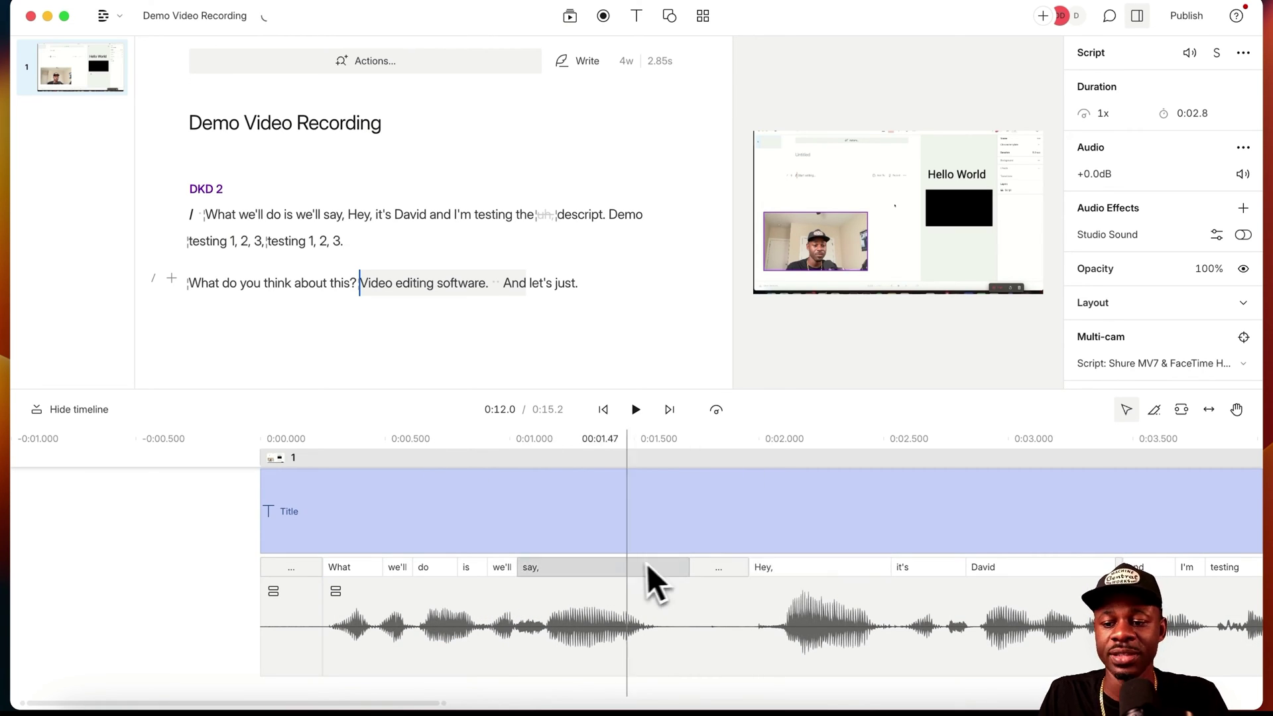
pyautogui.click(667, 586)
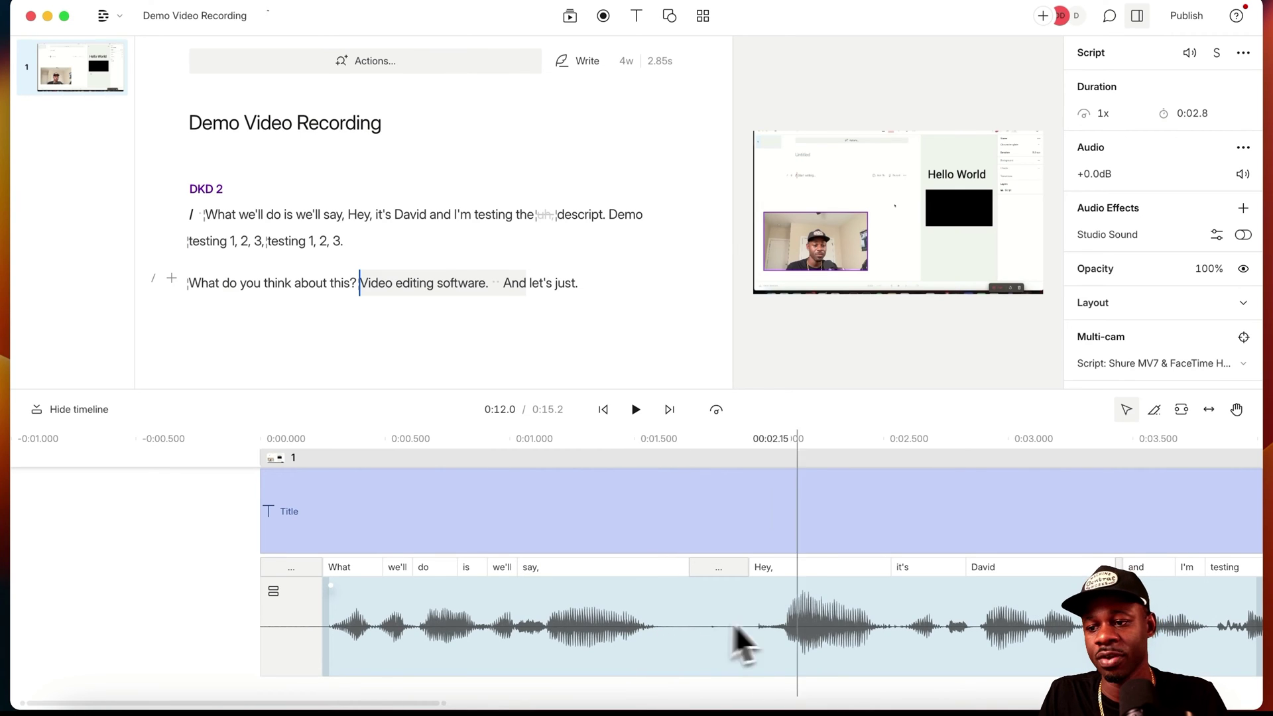
pyautogui.press('Escape')
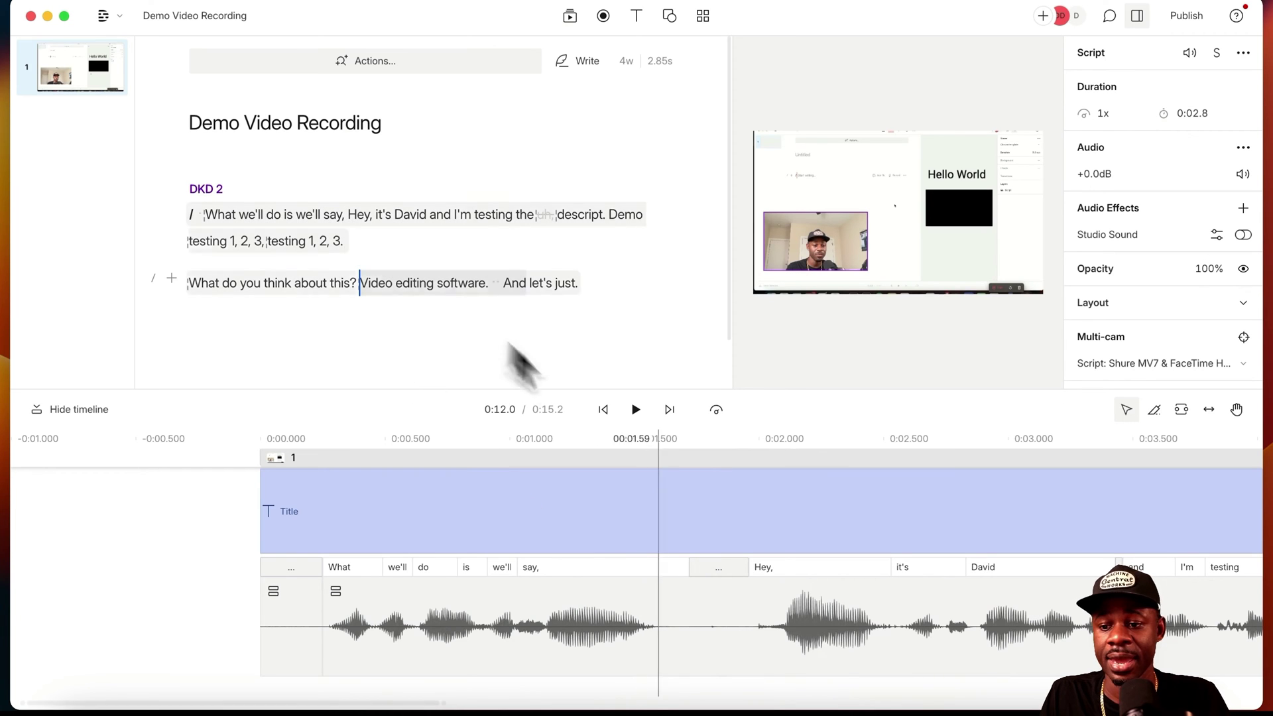
pyautogui.click(298, 585)
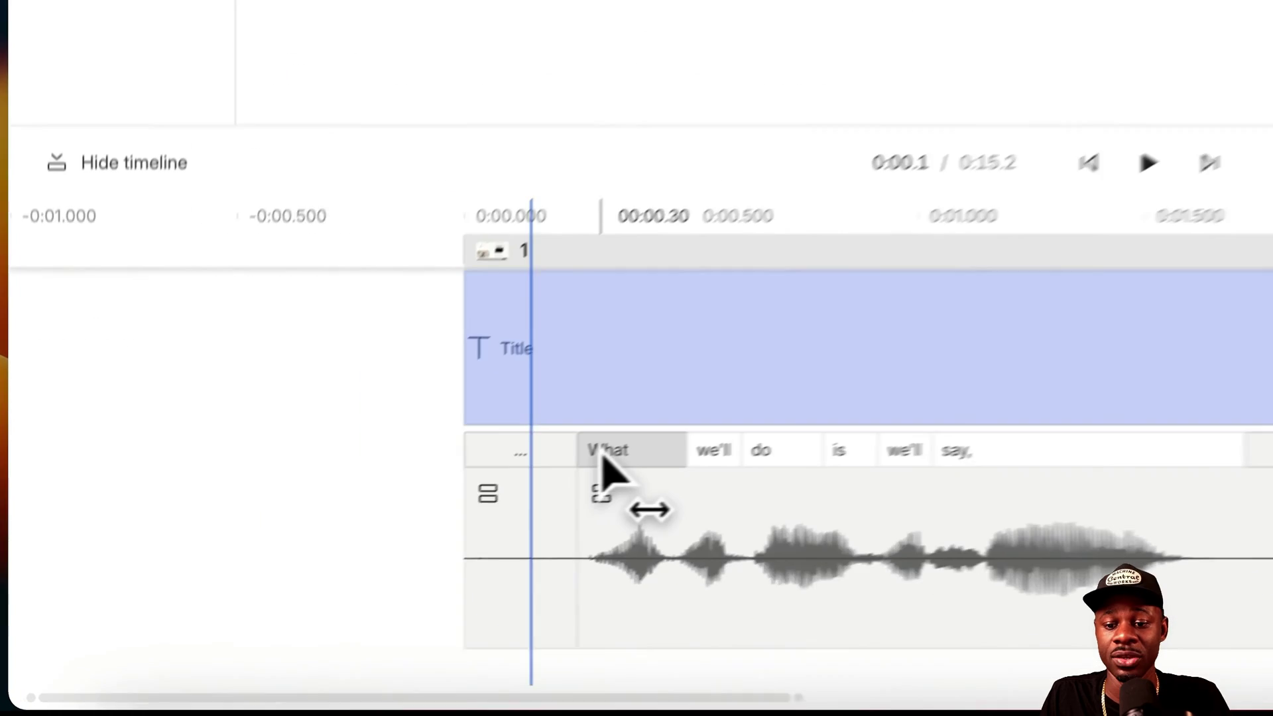
# Drag gap edges to shrink pauses before What, Hey, Demo and the second testing
pyautogui.moveTo(325, 570); pyautogui.dragTo(322, 569)
pyautogui.moveTo(633, 429); pyautogui.dragTo(654, 422)
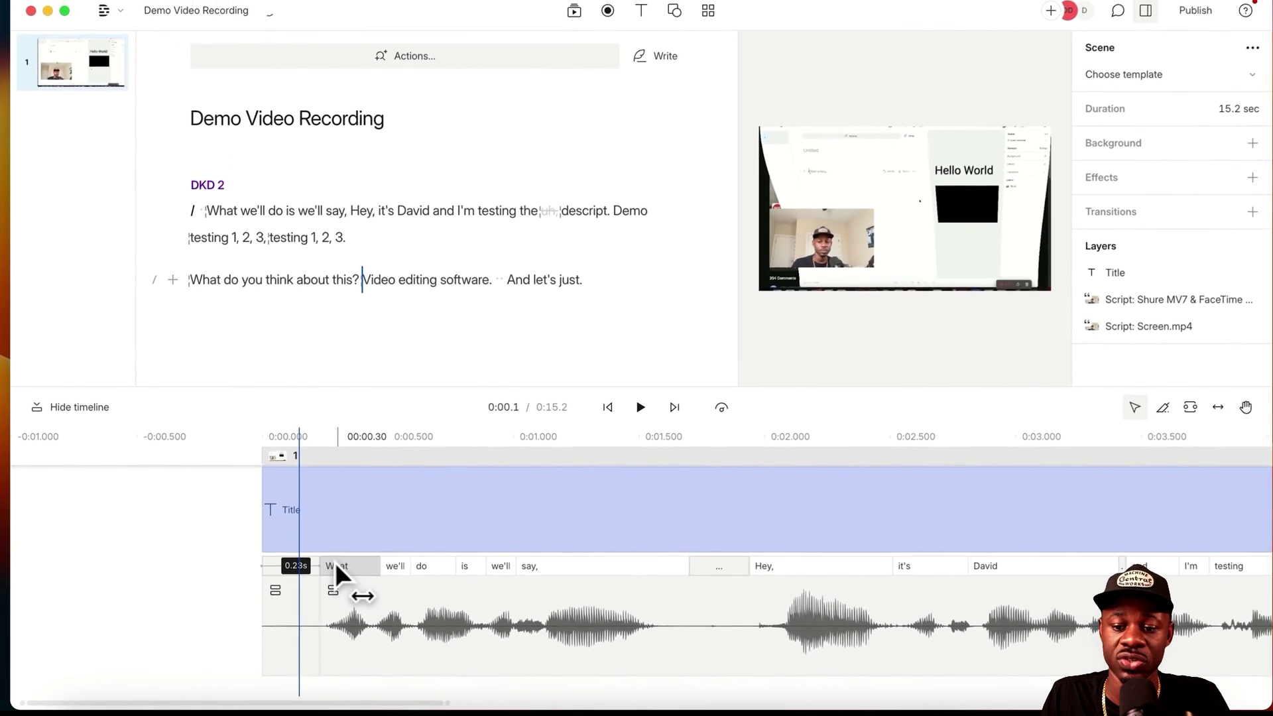
pyautogui.moveTo(336, 564); pyautogui.dragTo(271, 562)
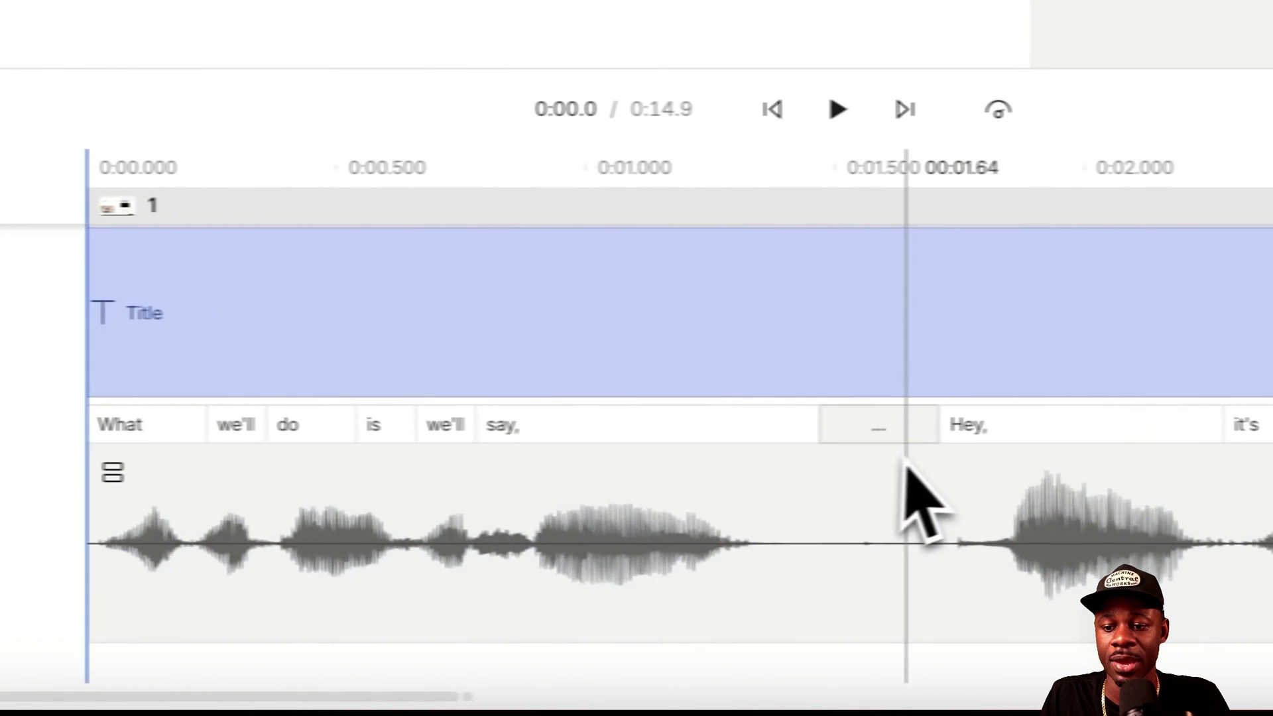
pyautogui.moveTo(941, 424)
pyautogui.moveTo(892, 415); pyautogui.dragTo(790, 440)
pyautogui.hscroll(15, 392, 696)
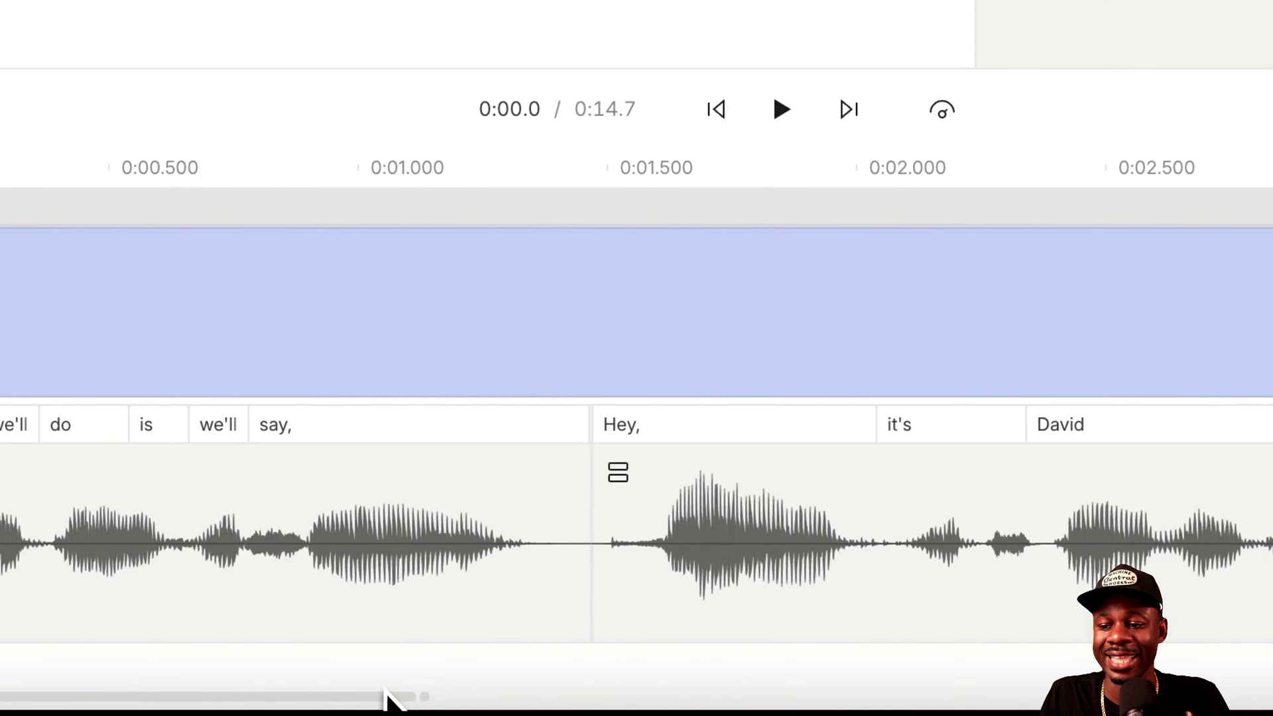
pyautogui.hscroll(13, 679, 704)
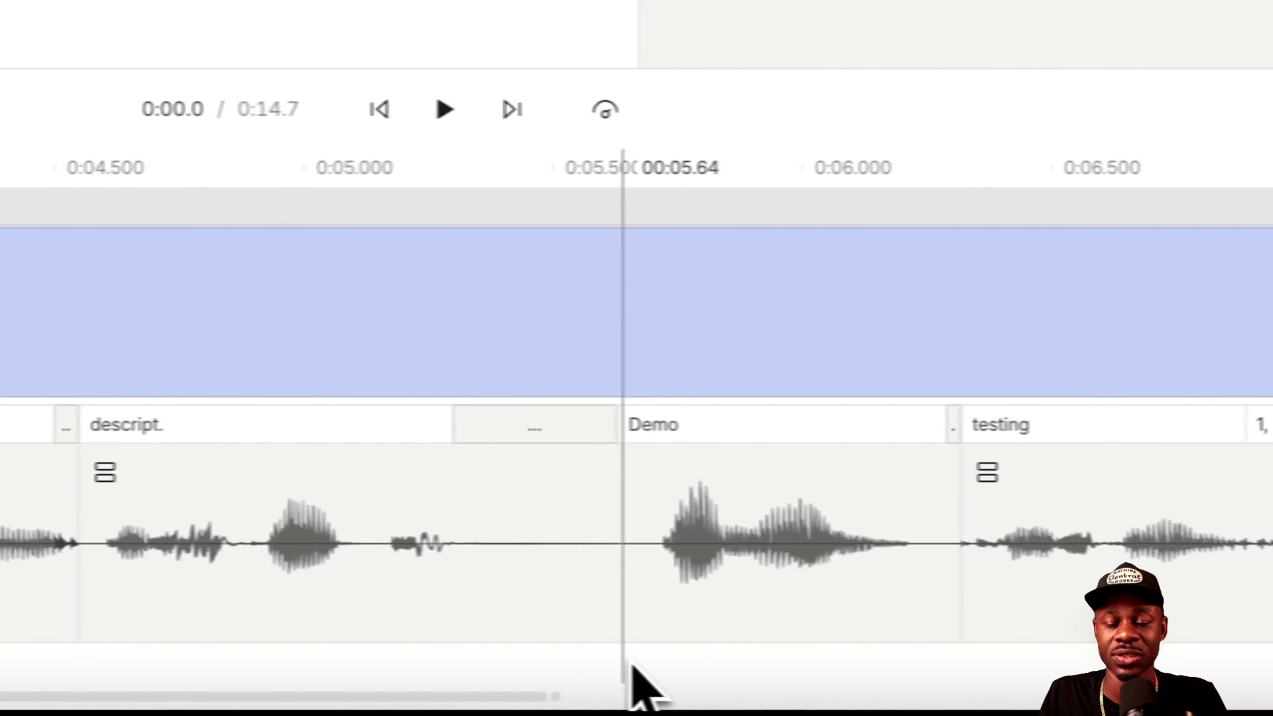
pyautogui.moveTo(620, 424); pyautogui.dragTo(449, 414)
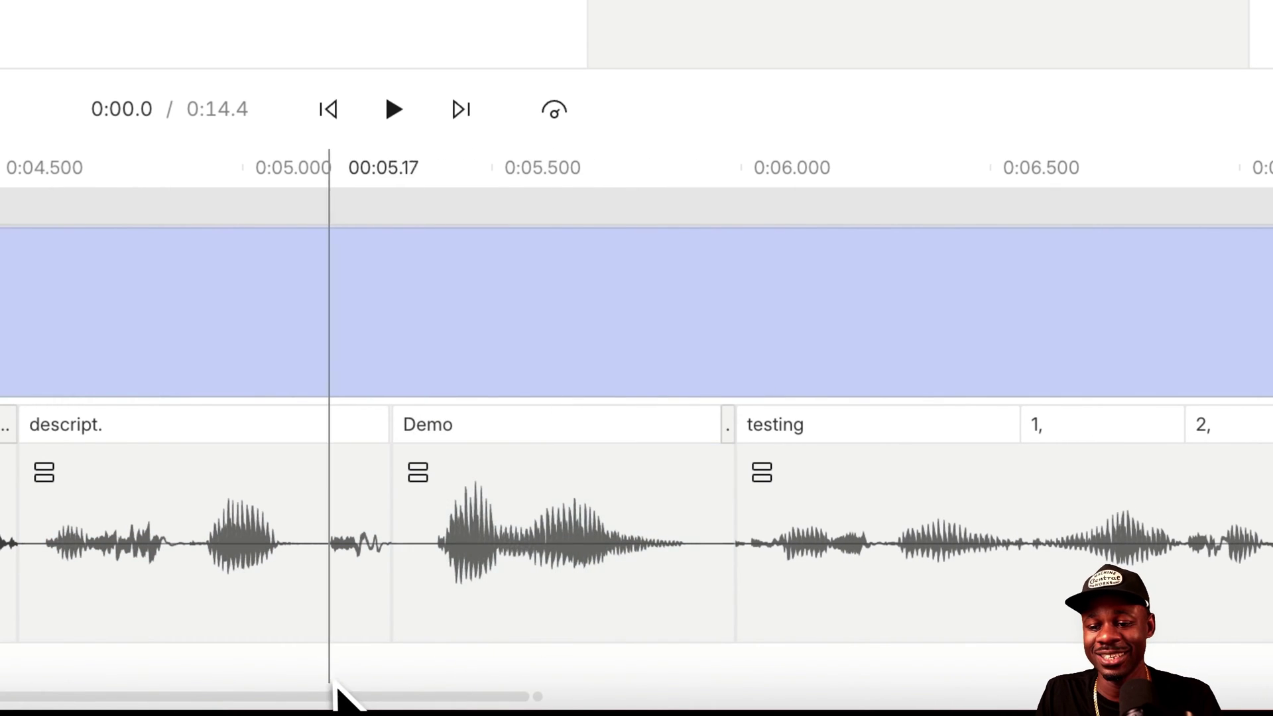
pyautogui.moveTo(337, 697); pyautogui.dragTo(762, 646)
pyautogui.moveTo(577, 426); pyautogui.dragTo(369, 417)
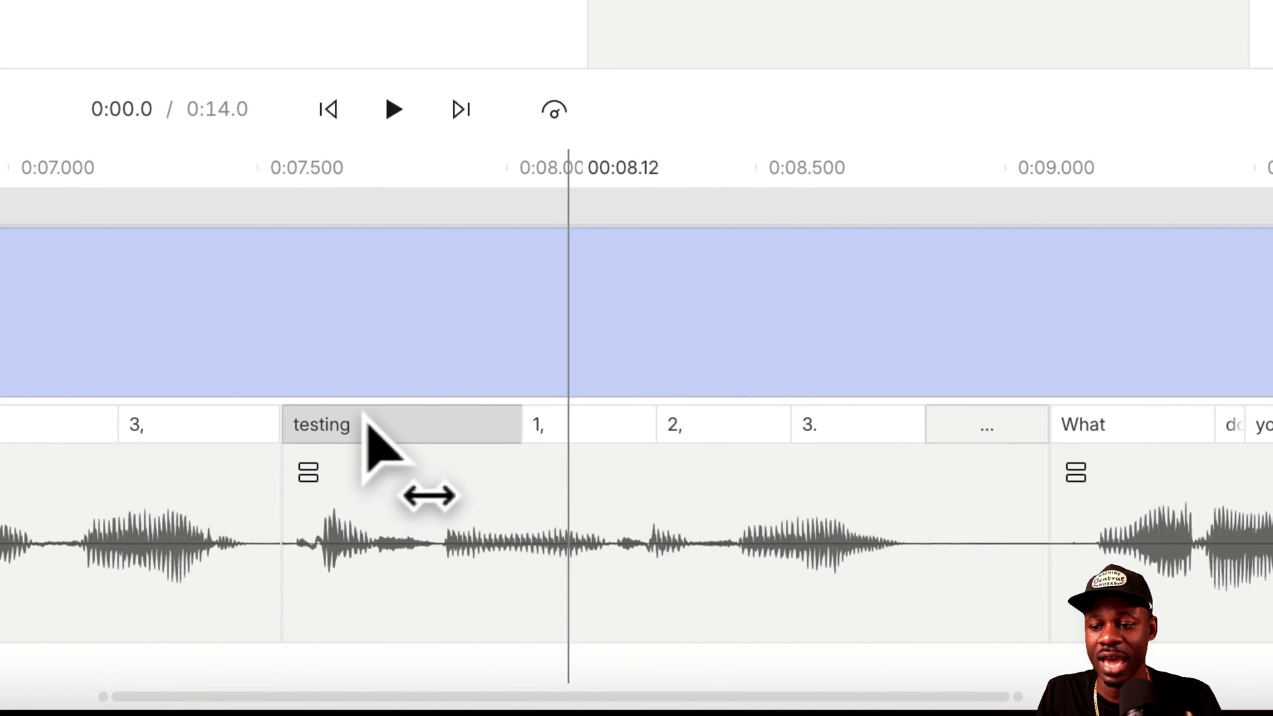
pyautogui.moveTo(1103, 416); pyautogui.dragTo(967, 417)
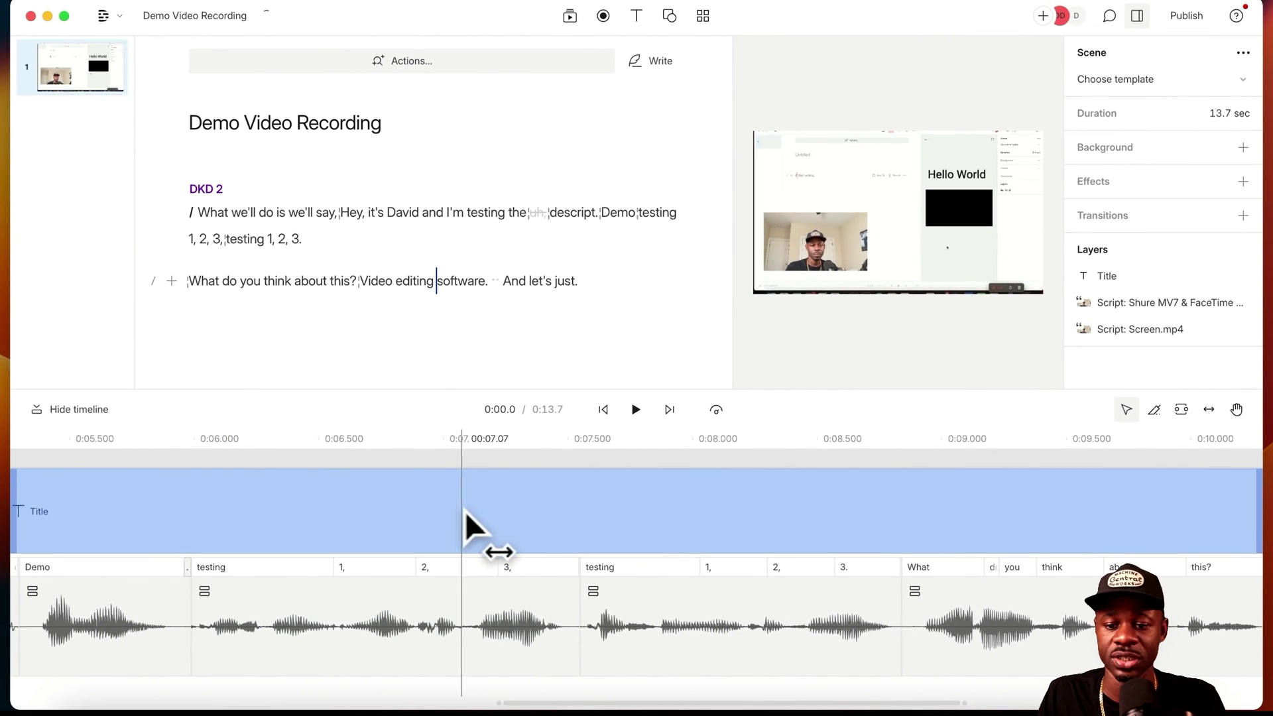
# Split the 'testing 1, 2, 3,' clip after 'testing' and trim its tail
pyautogui.click(356, 626)
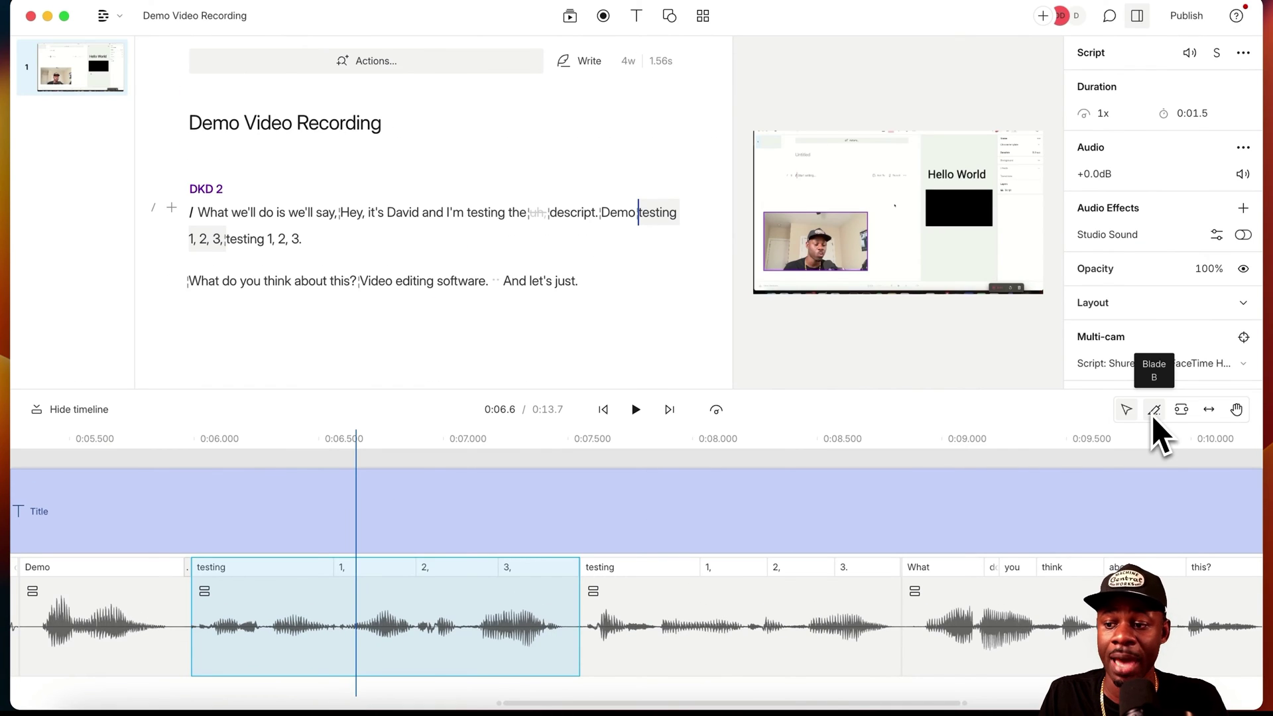
pyautogui.click(1152, 416)
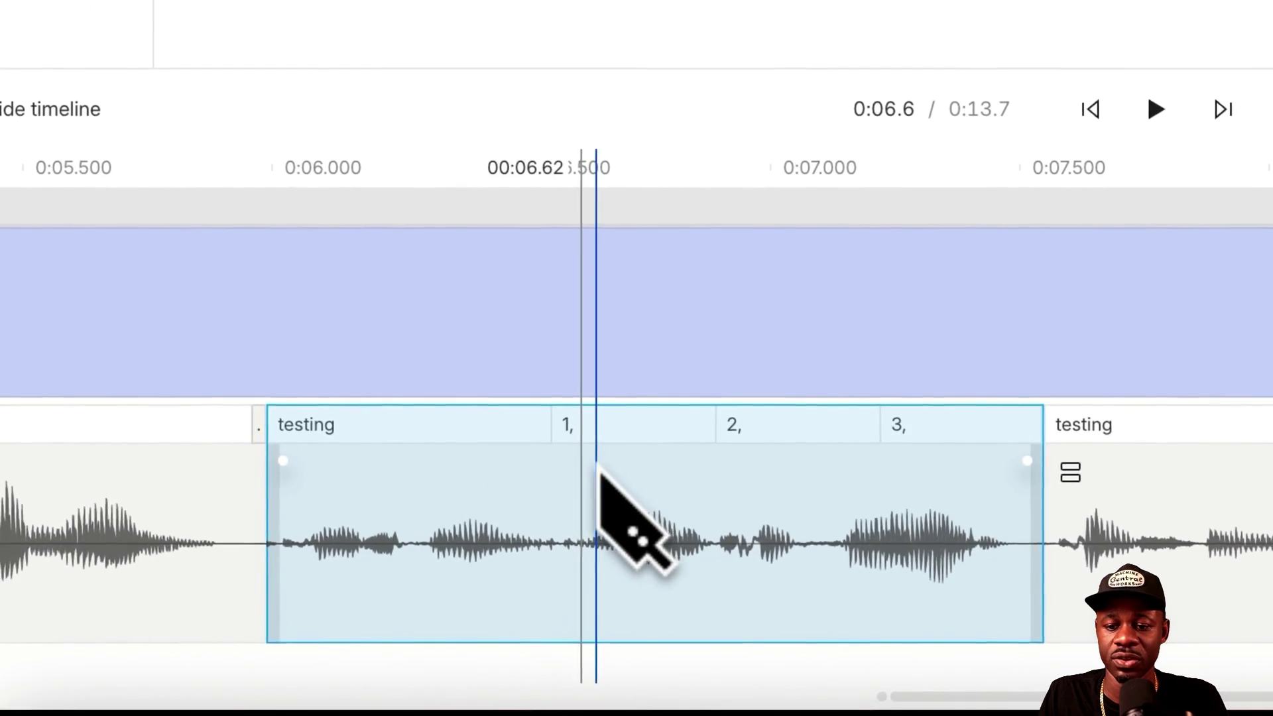
pyautogui.click(529, 518)
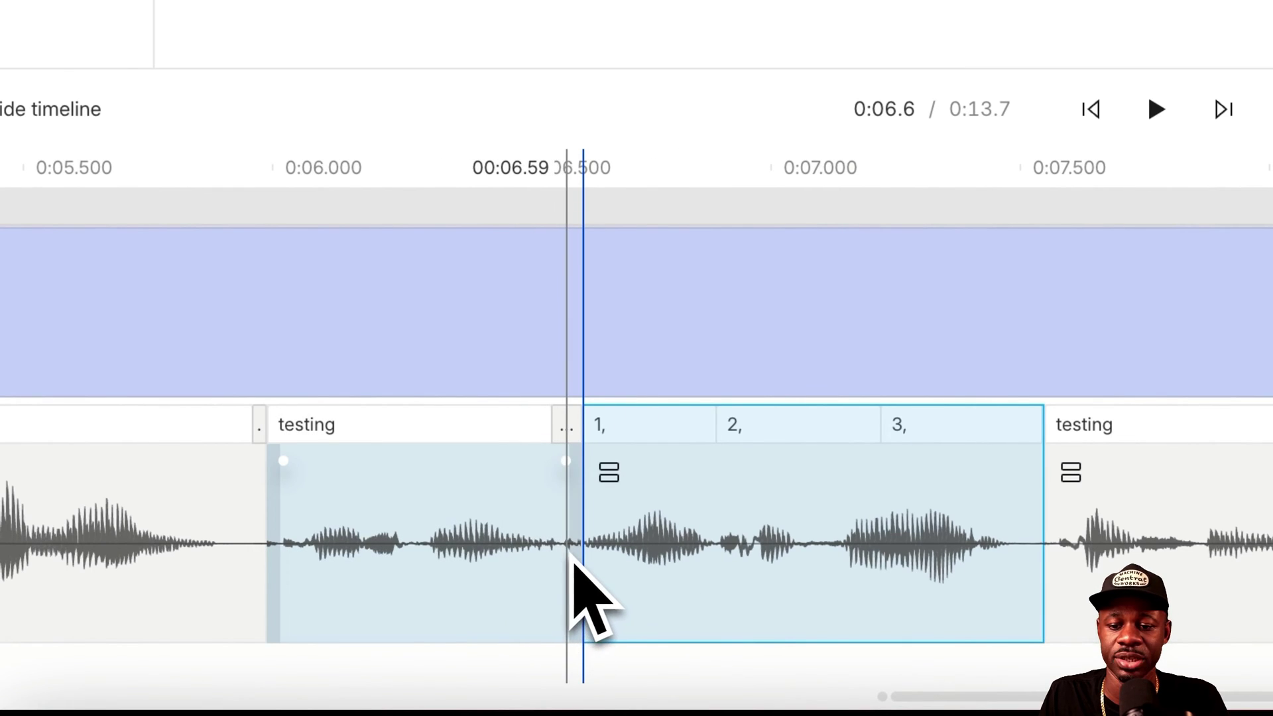
pyautogui.moveTo(567, 558); pyautogui.dragTo(506, 501)
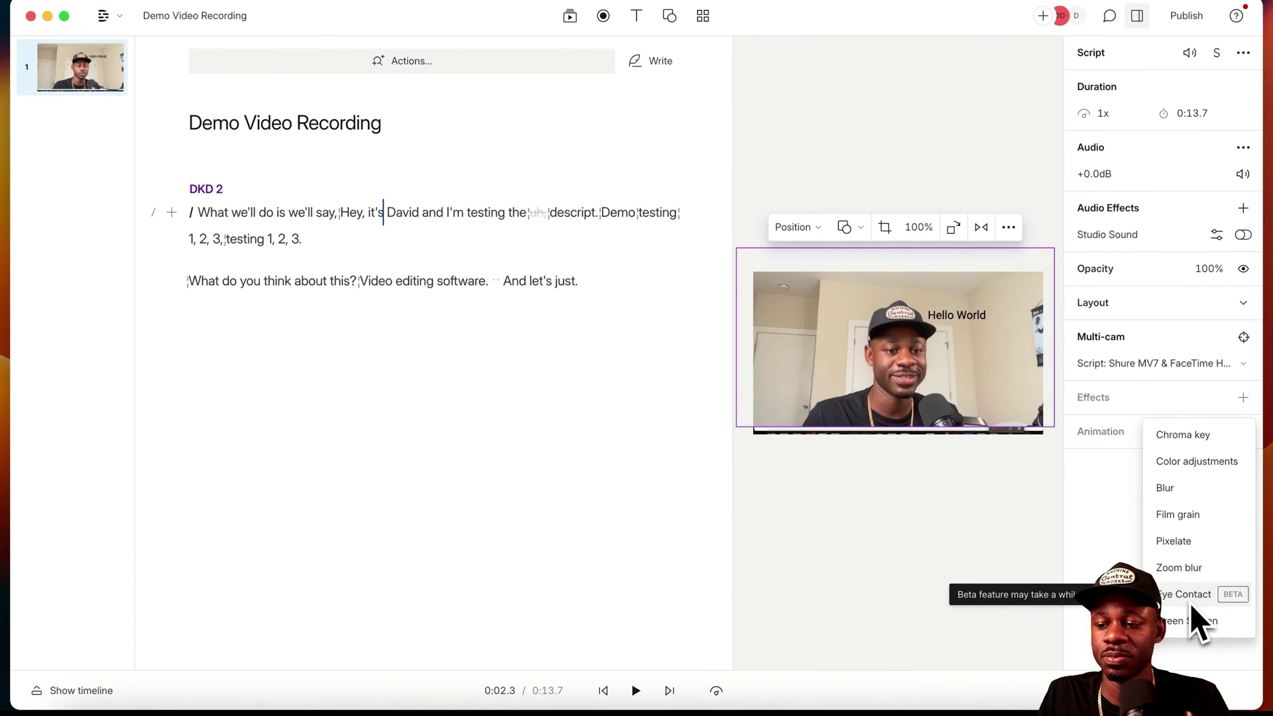
# Add the Eye Contact effect to the webcam layer and review it at 0:02.3
pyautogui.click(1189, 602)
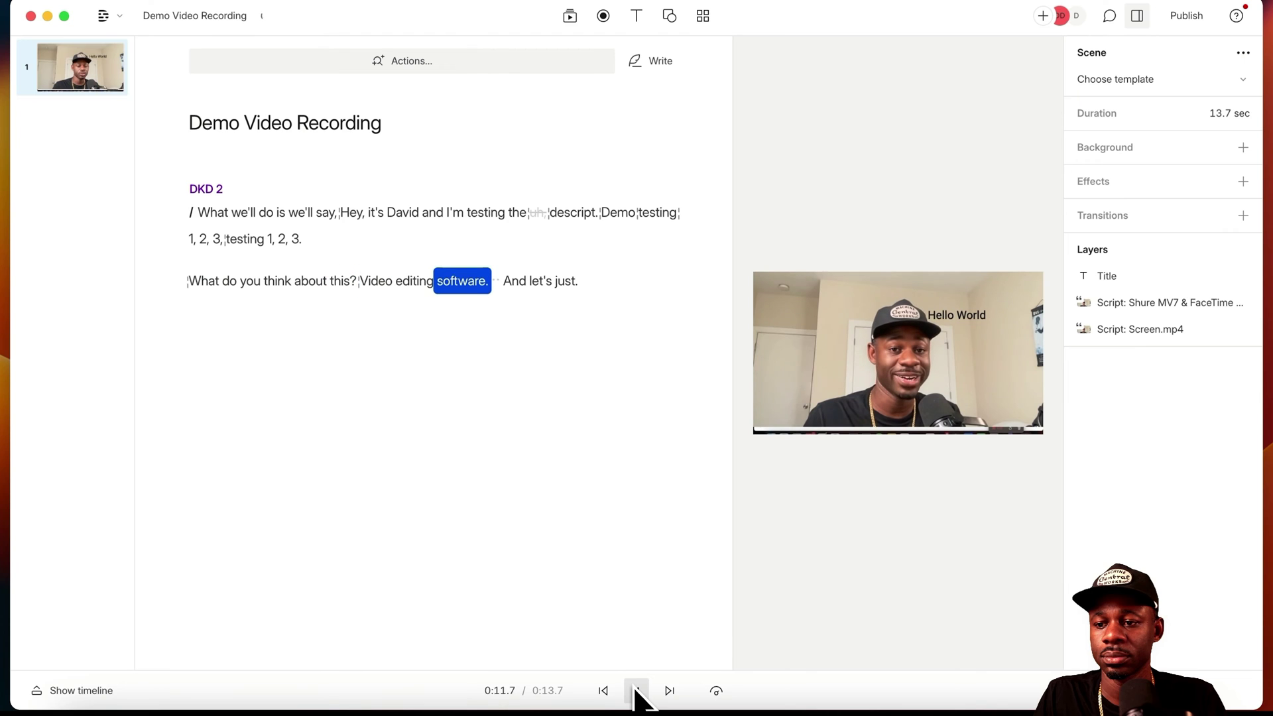
pyautogui.click(636, 693)
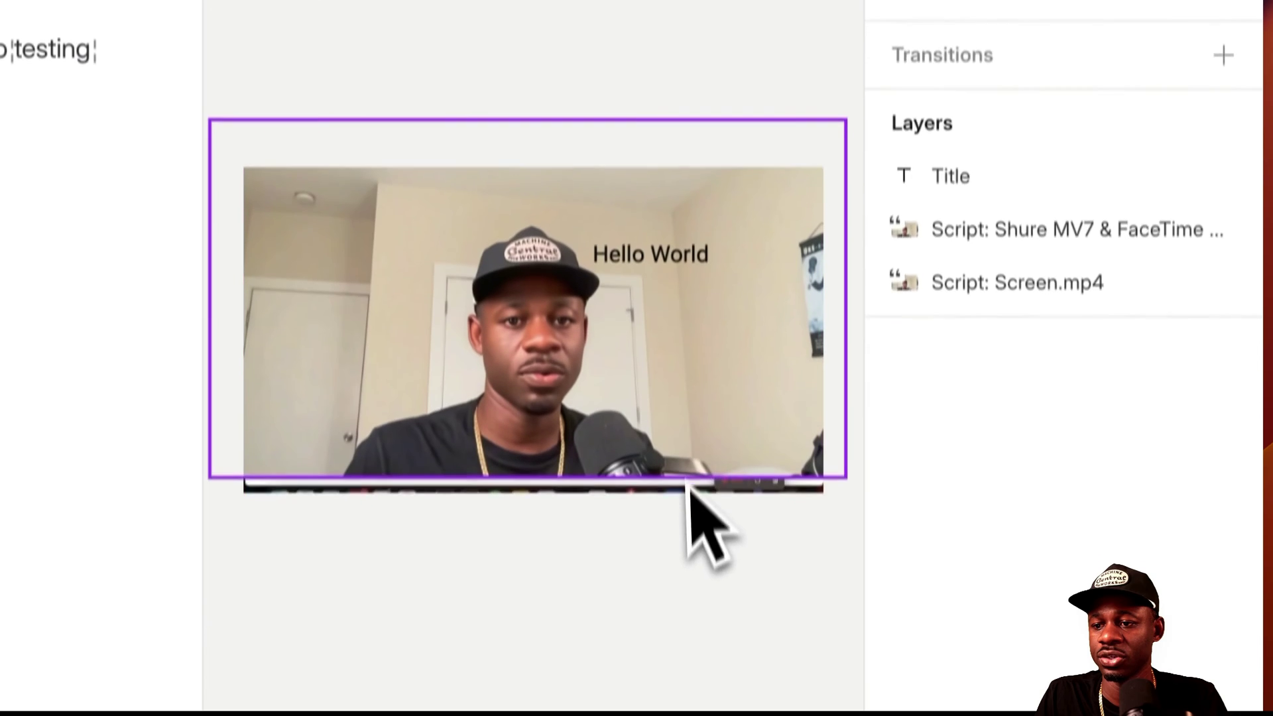
pyautogui.click(704, 375)
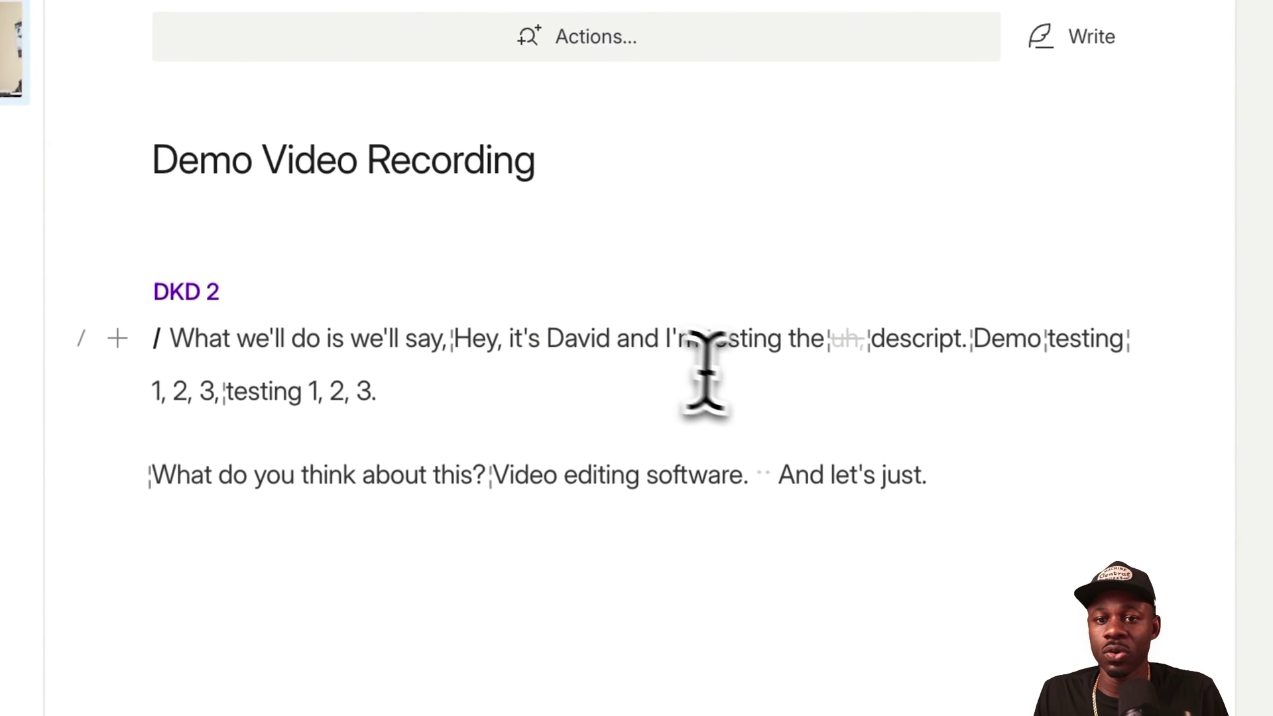
pyautogui.click(486, 234)
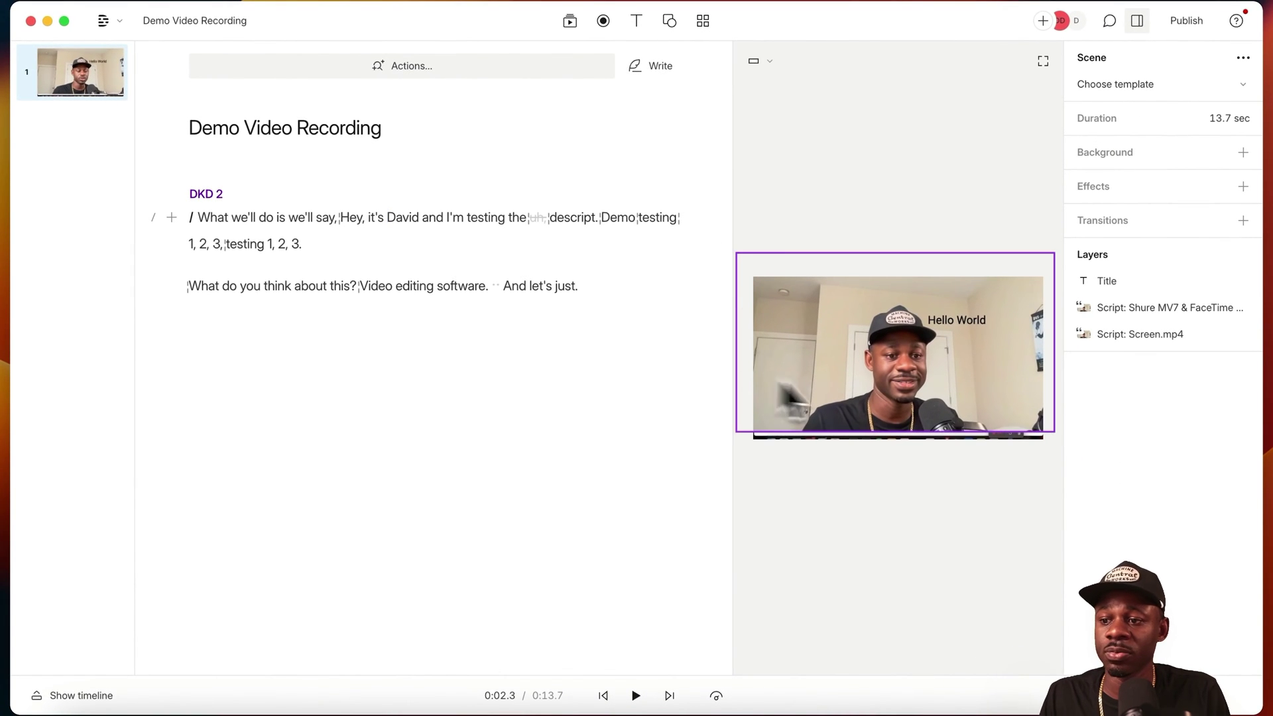
pyautogui.click(961, 372)
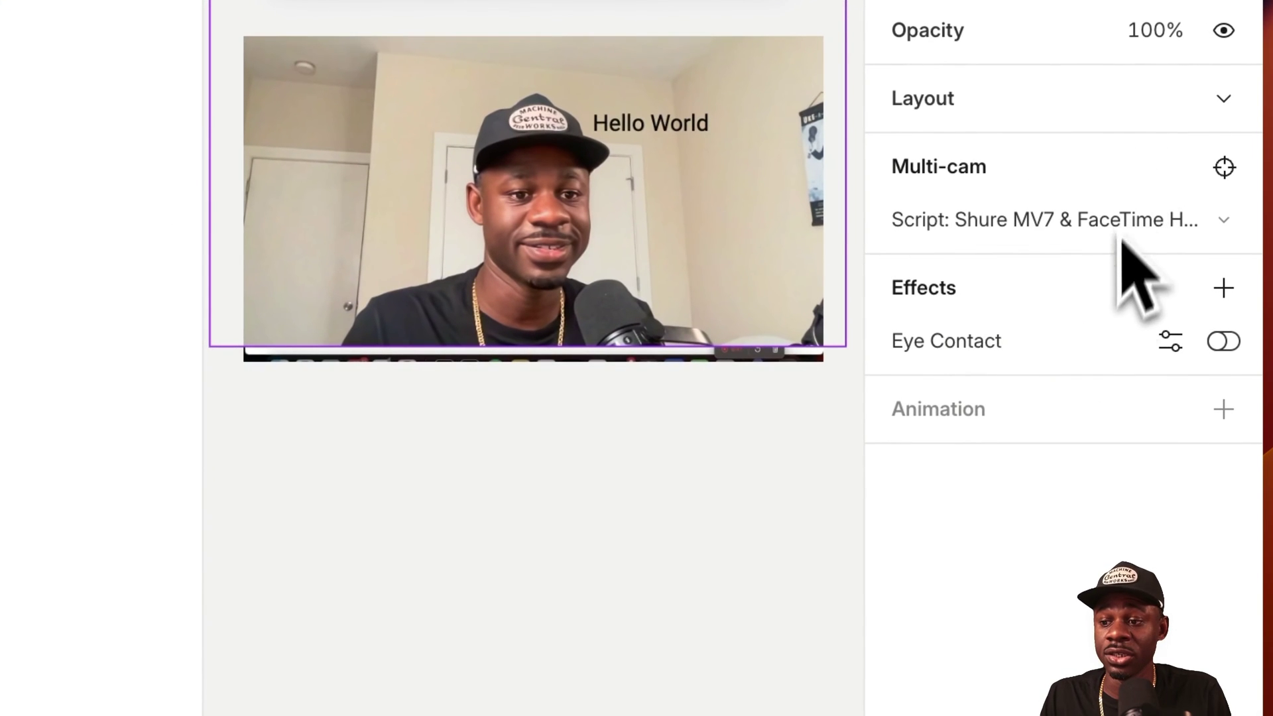
# Apply the Green Screen effect to the webcam layer
pyautogui.click(1223, 288)
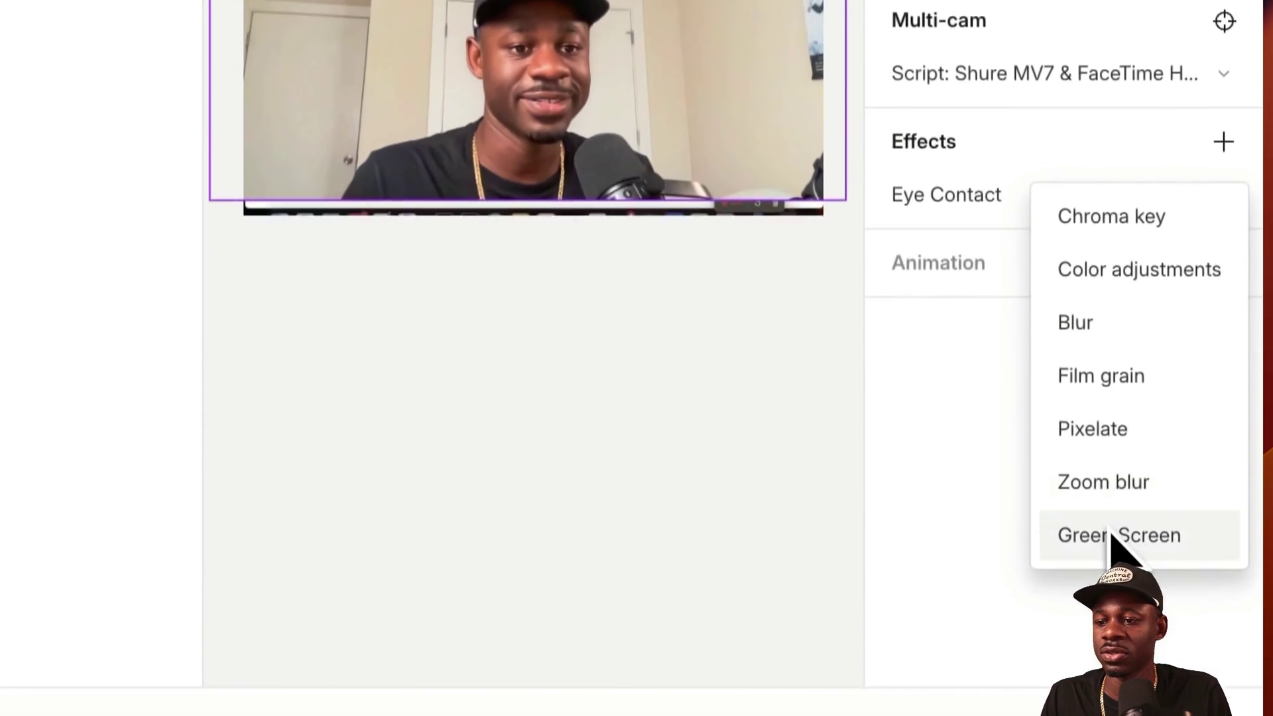
pyautogui.click(1112, 536)
pyautogui.click(1223, 230)
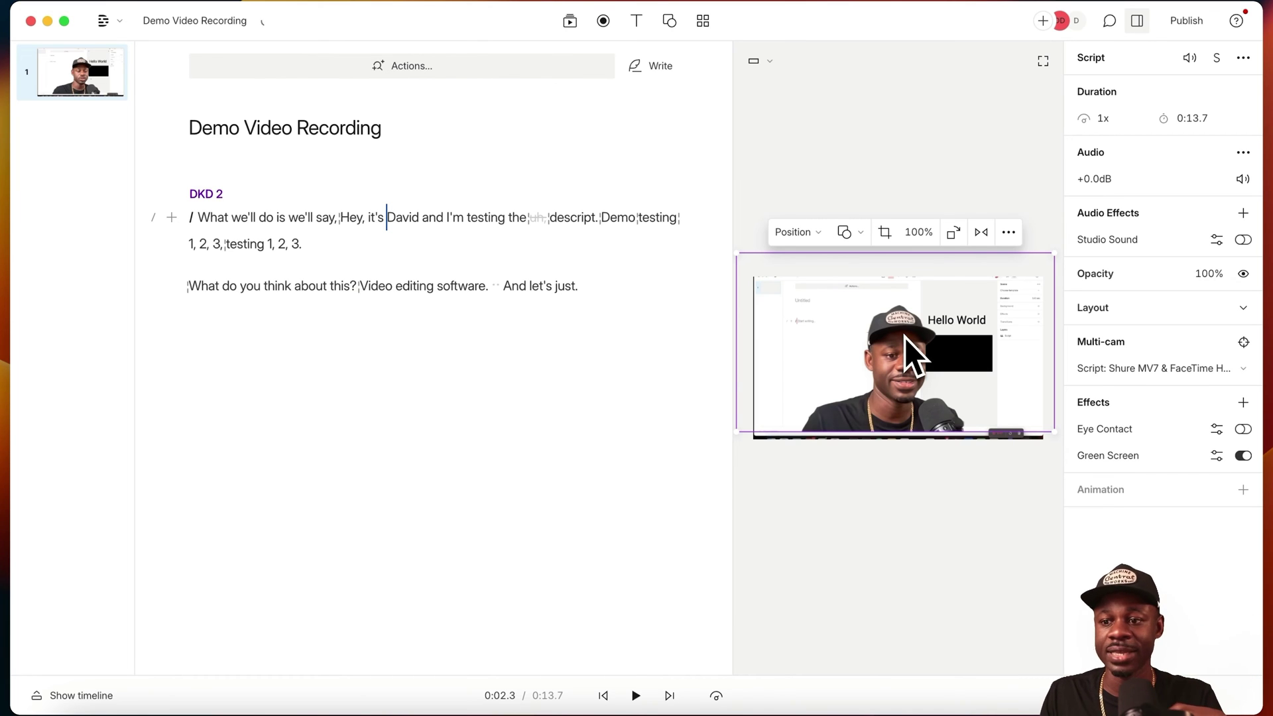
# Move the presenter down and right on the canvas, shrinking then resizing it over the screen recording
pyautogui.moveTo(905, 337); pyautogui.dragTo(895, 392)
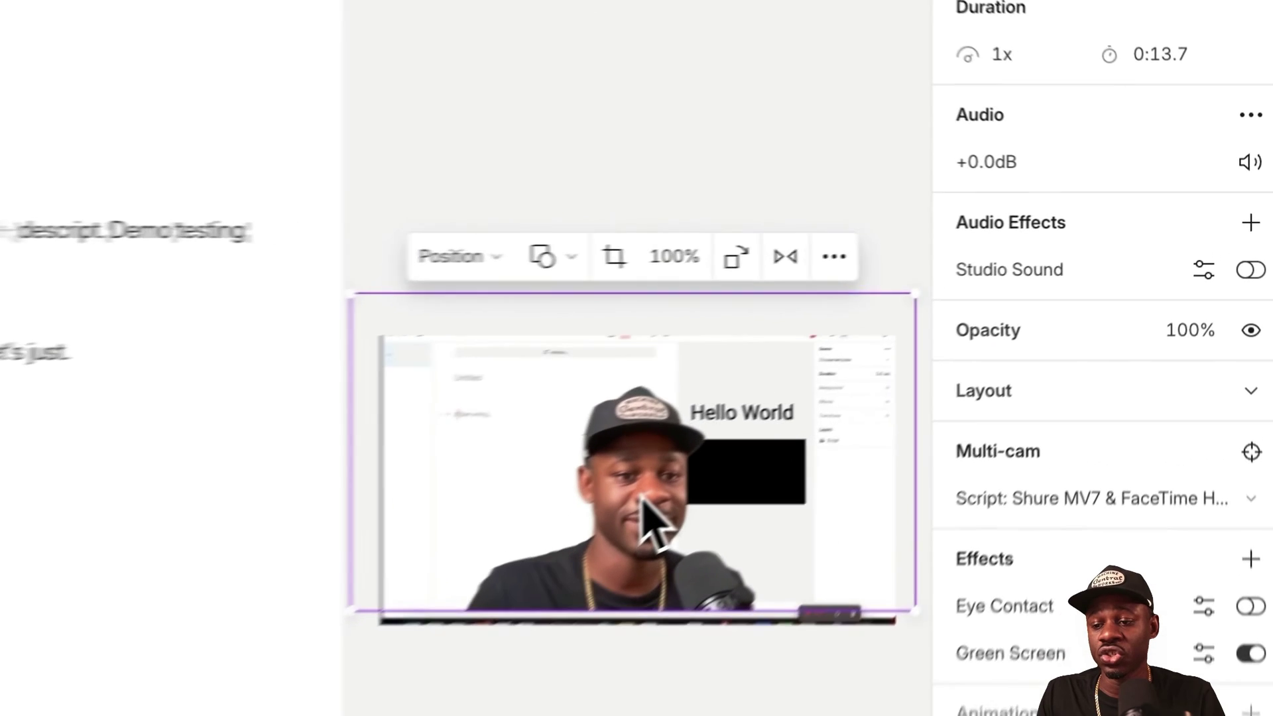
pyautogui.moveTo(546, 556); pyautogui.dragTo(535, 552)
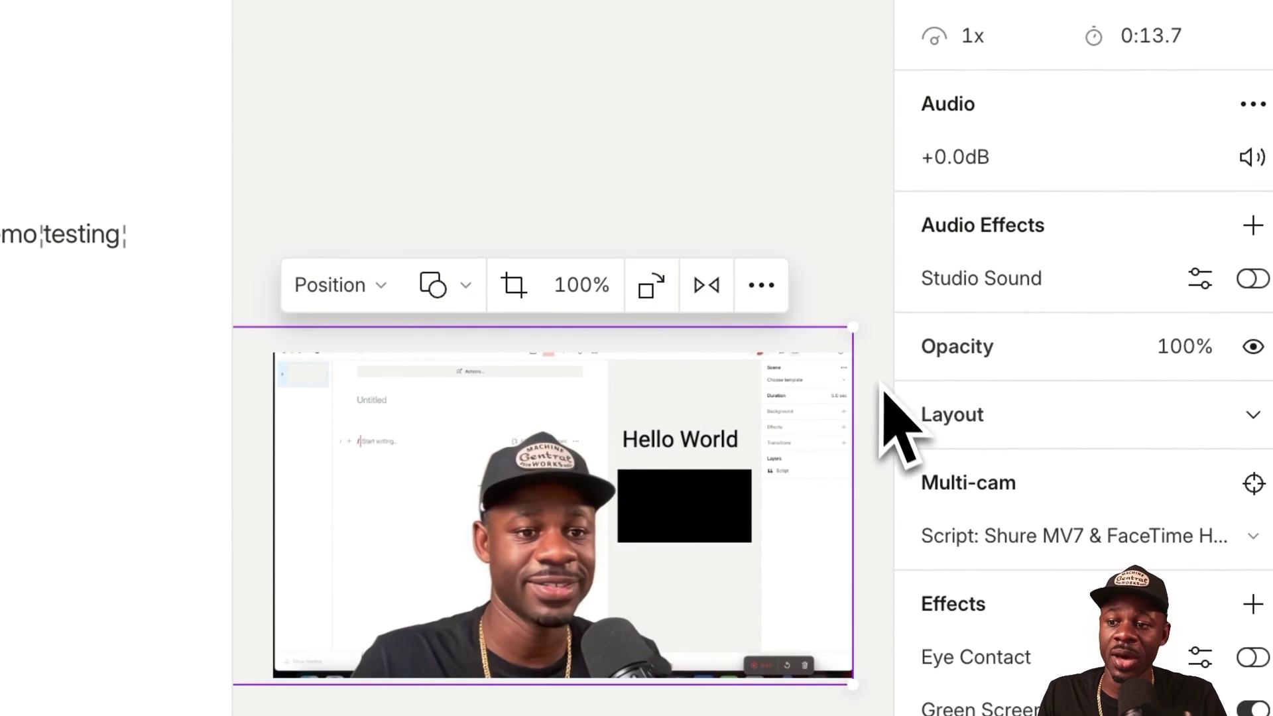
pyautogui.moveTo(859, 338); pyautogui.dragTo(768, 388)
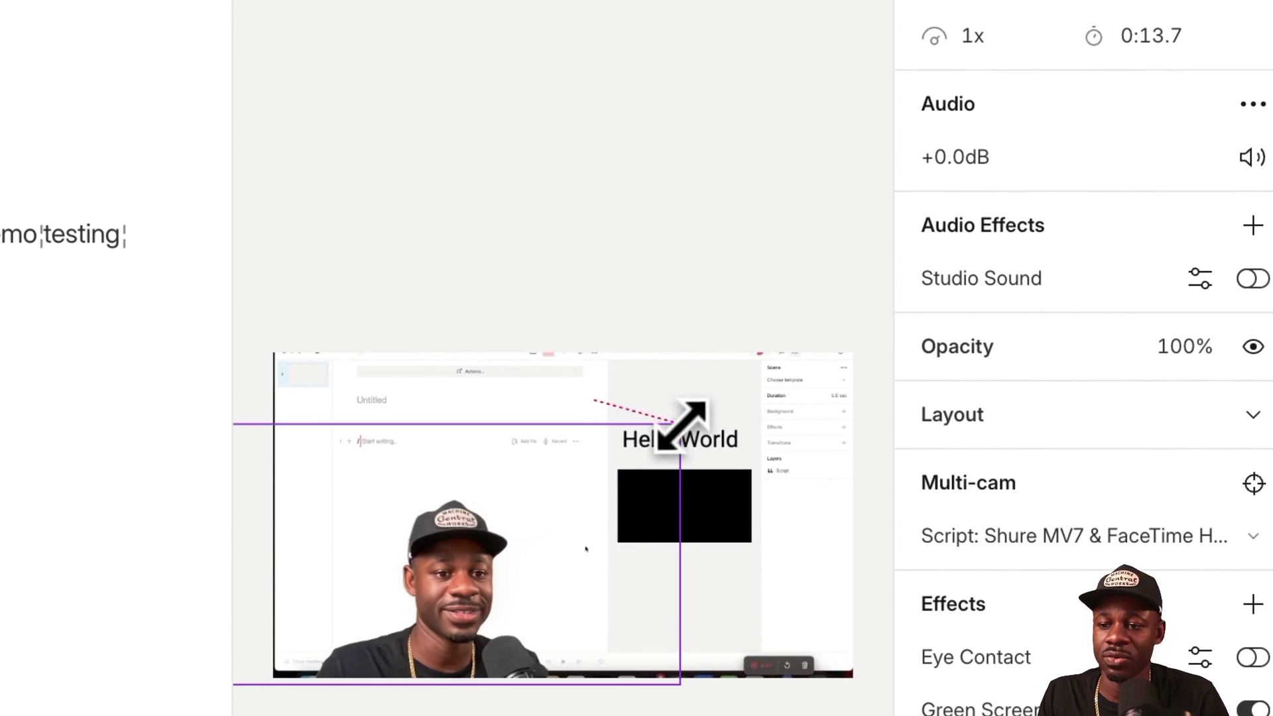
pyautogui.moveTo(484, 639); pyautogui.dragTo(474, 609)
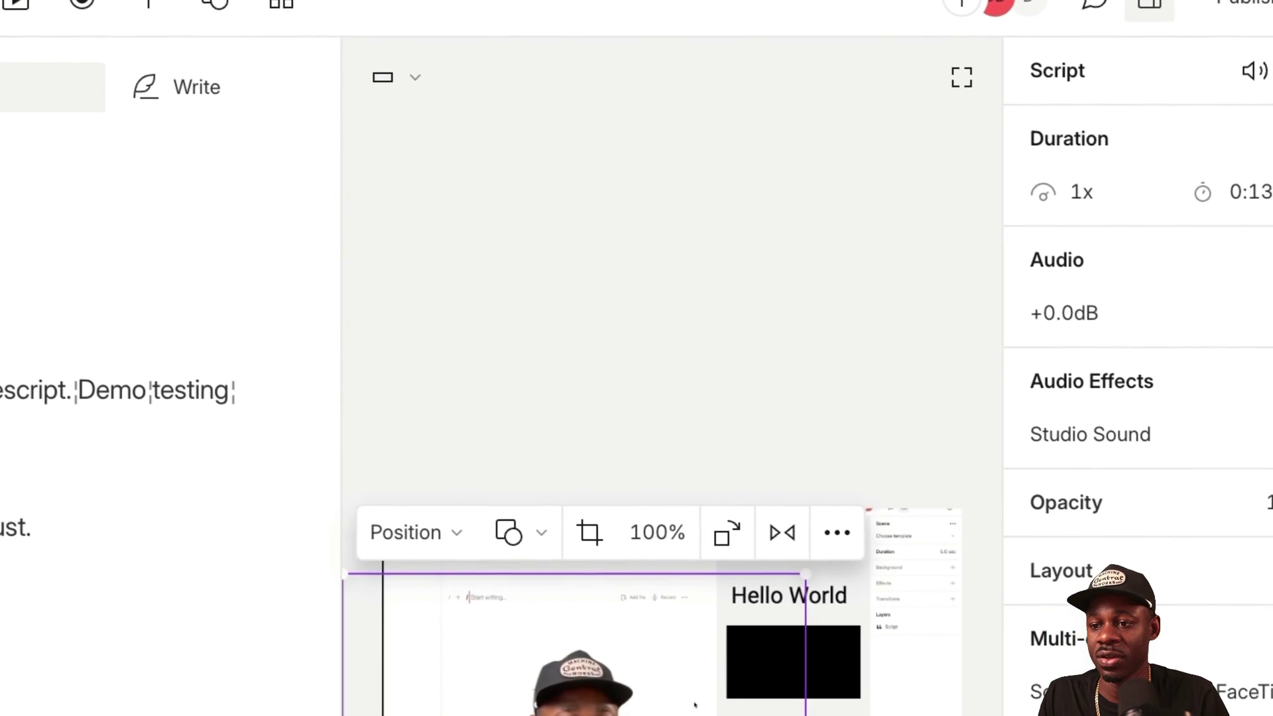
pyautogui.moveTo(805, 586); pyautogui.dragTo(930, 489)
# Add a rectangle shape to the scene with a green 57e964 fill
pyautogui.click(214, 1)
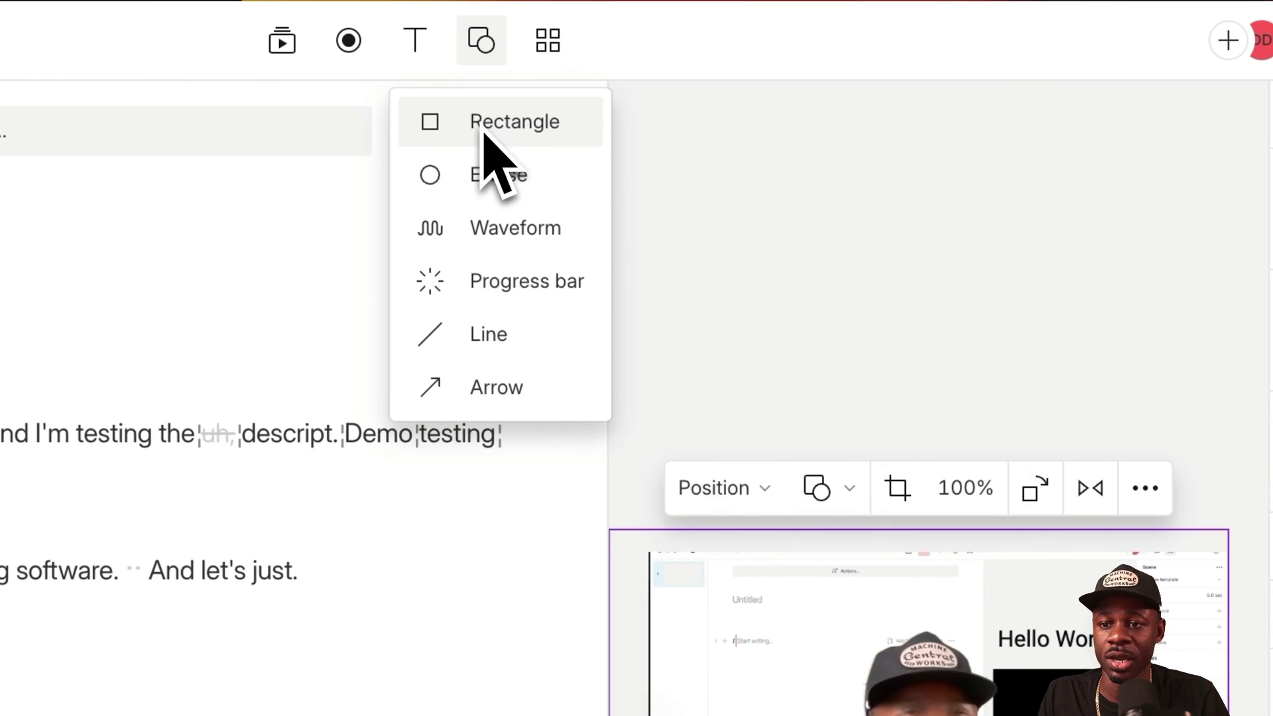
pyautogui.click(487, 132)
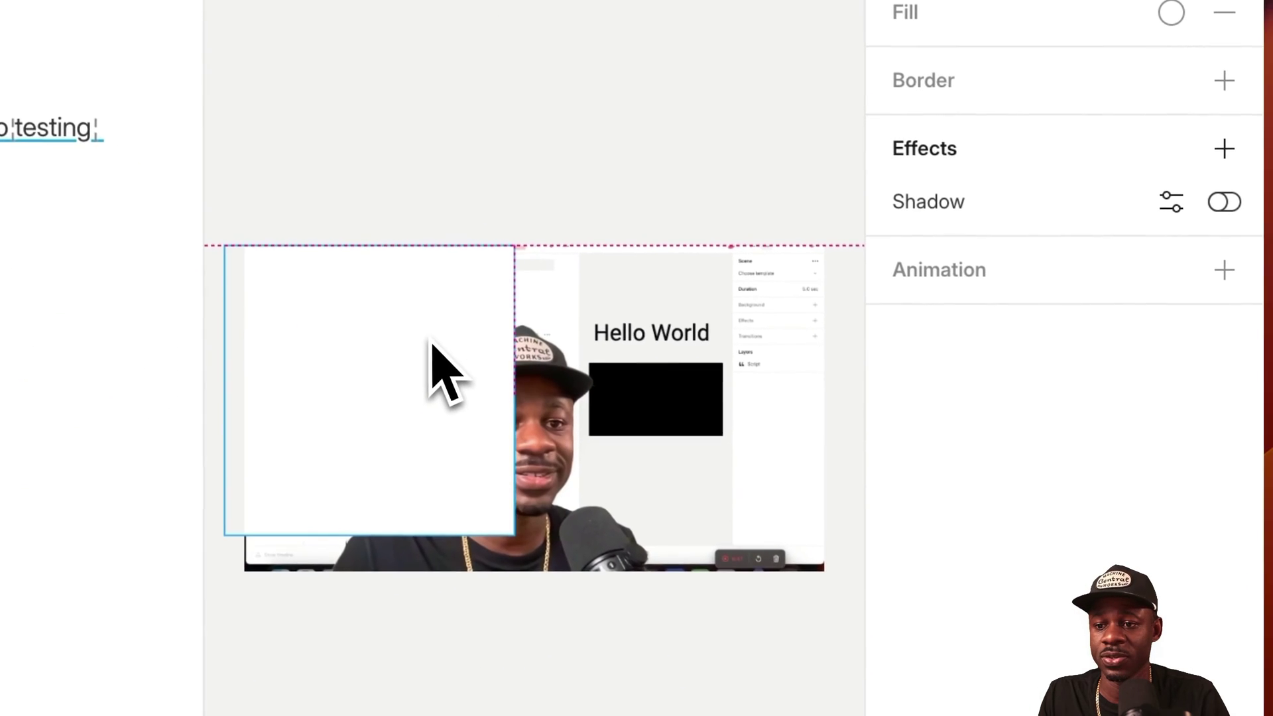
pyautogui.click(1171, 12)
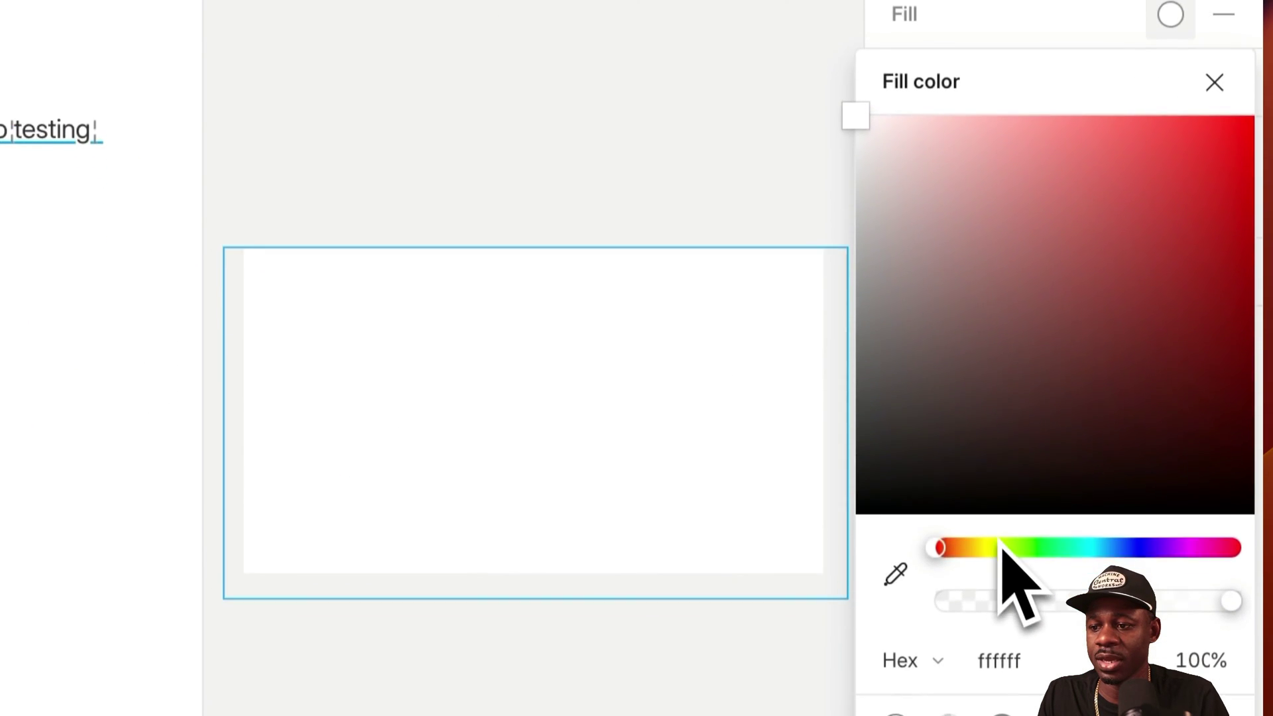
pyautogui.moveTo(1000, 666); pyautogui.dragTo(1042, 667)
pyautogui.click(1029, 126)
pyautogui.click(1102, 136)
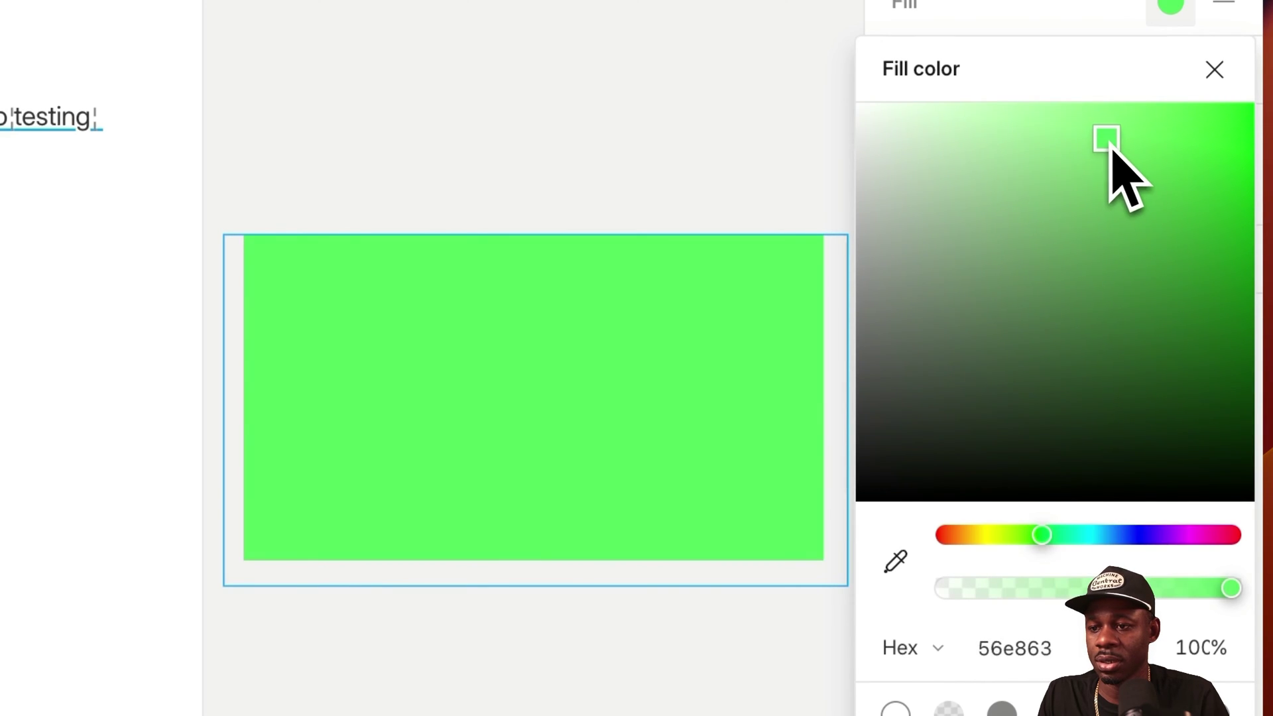
# Deepen the rectangle's green and move the Rectangle layer behind the speaker video
pyautogui.click(631, 163)
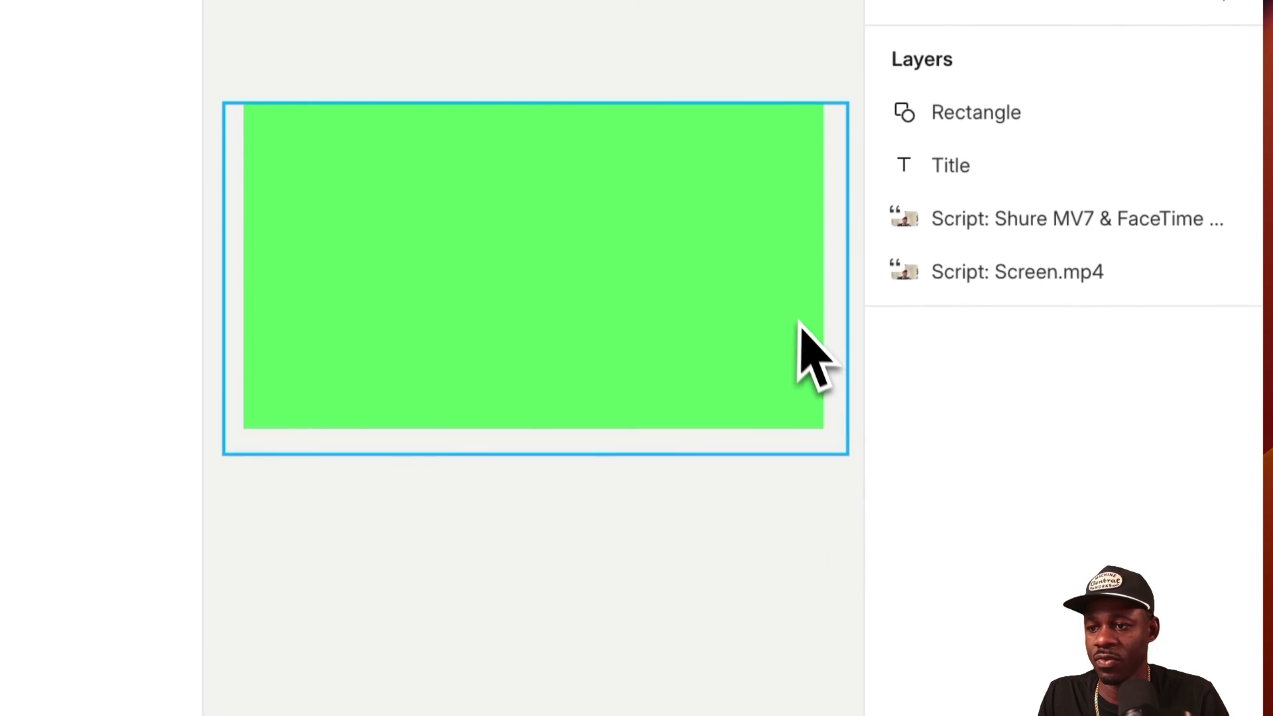
pyautogui.click(793, 382)
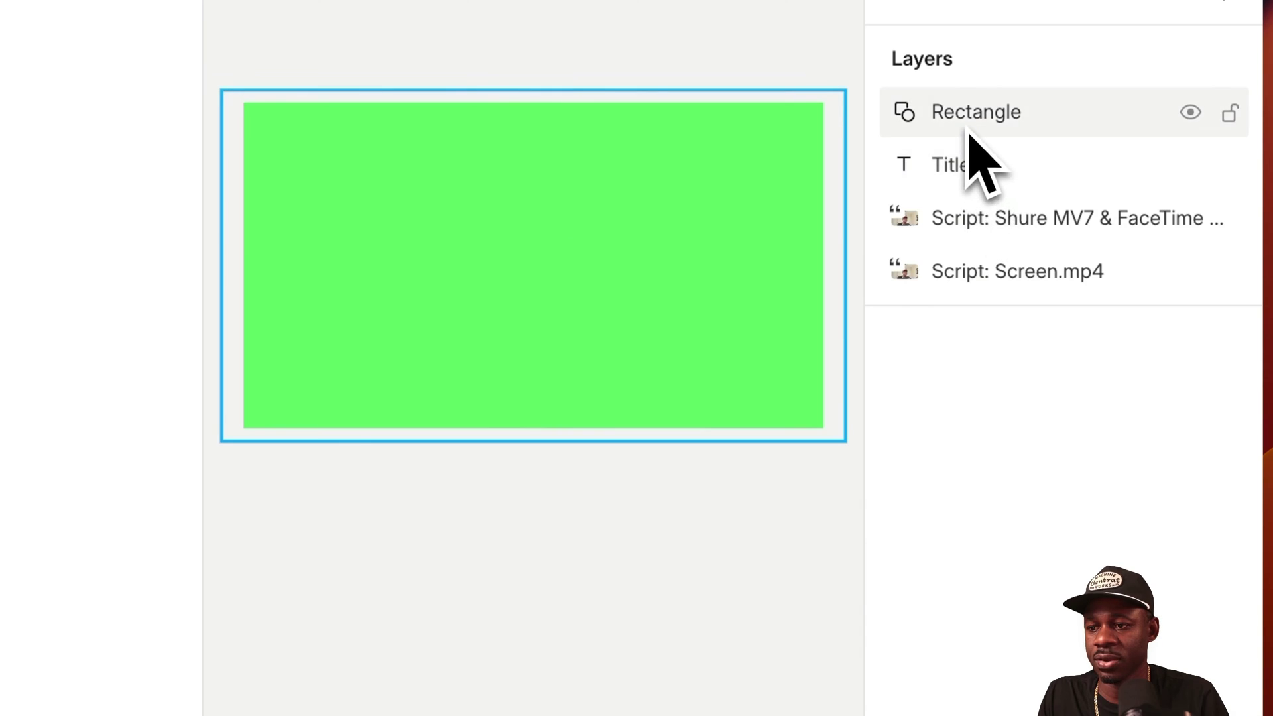
pyautogui.moveTo(969, 136); pyautogui.dragTo(973, 242)
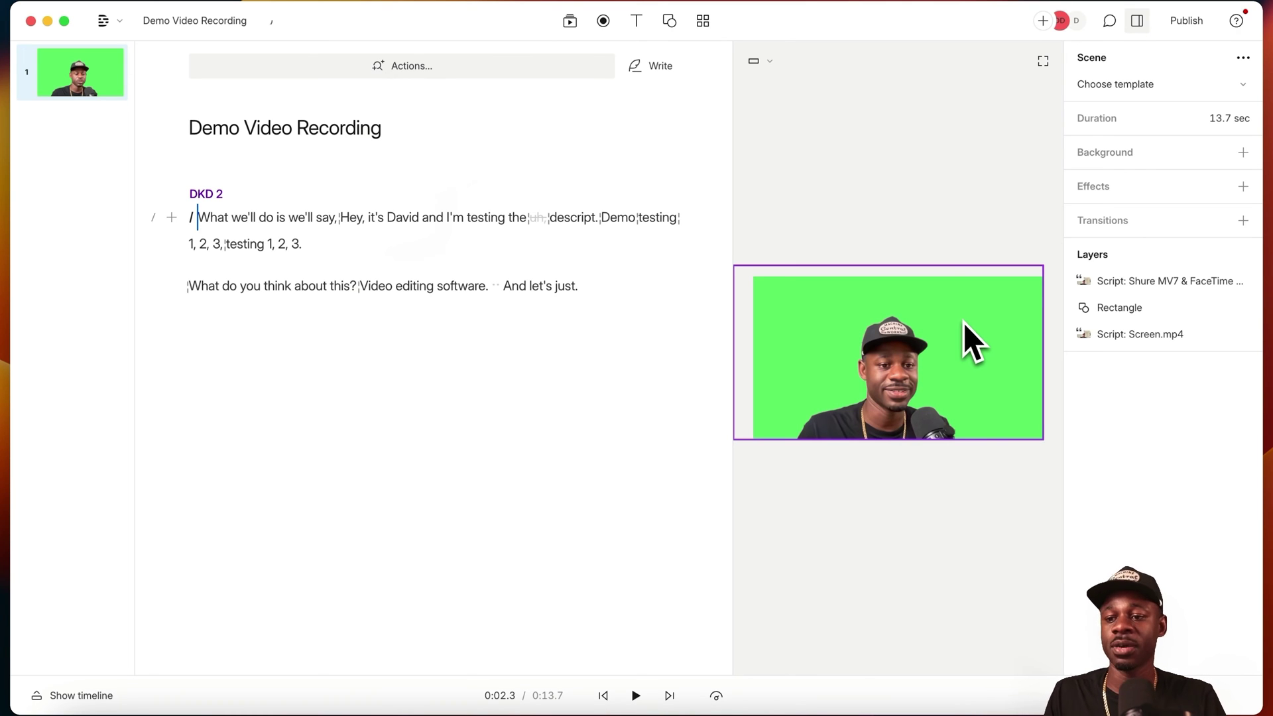
# Switch Studio Sound on for the speaker video clip
pyautogui.click(901, 377)
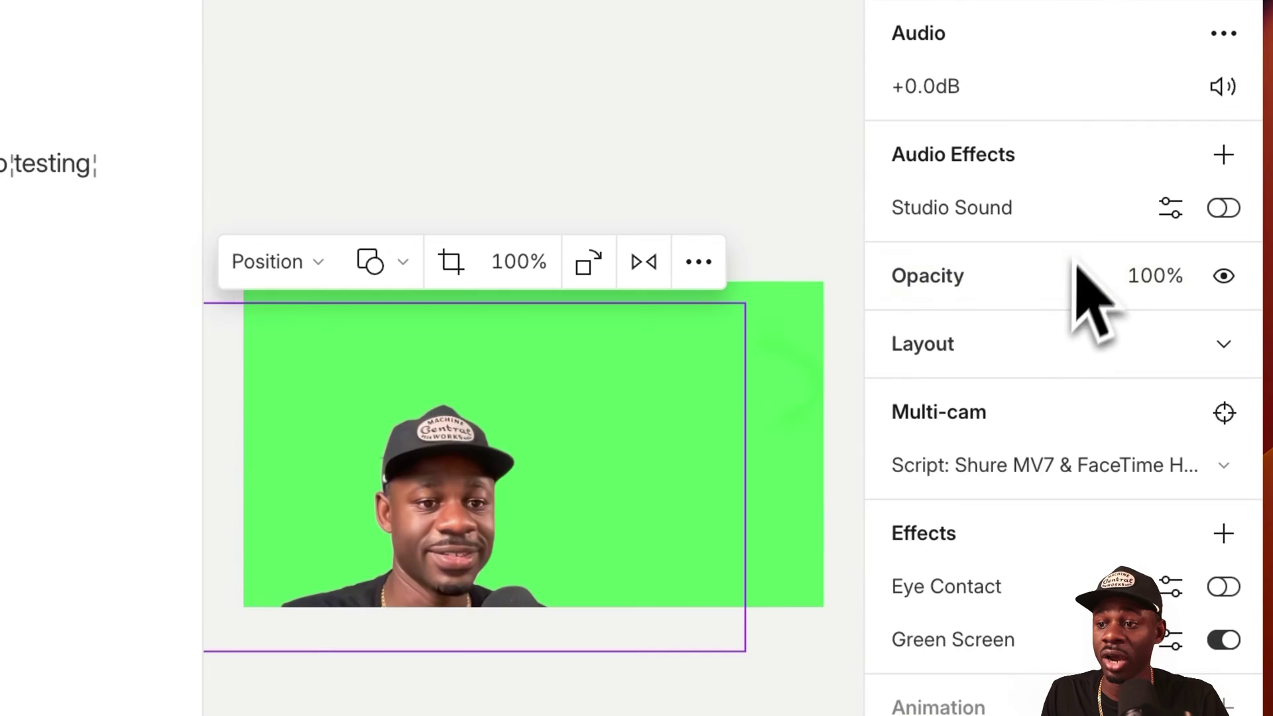
pyautogui.rightClick(1220, 249)
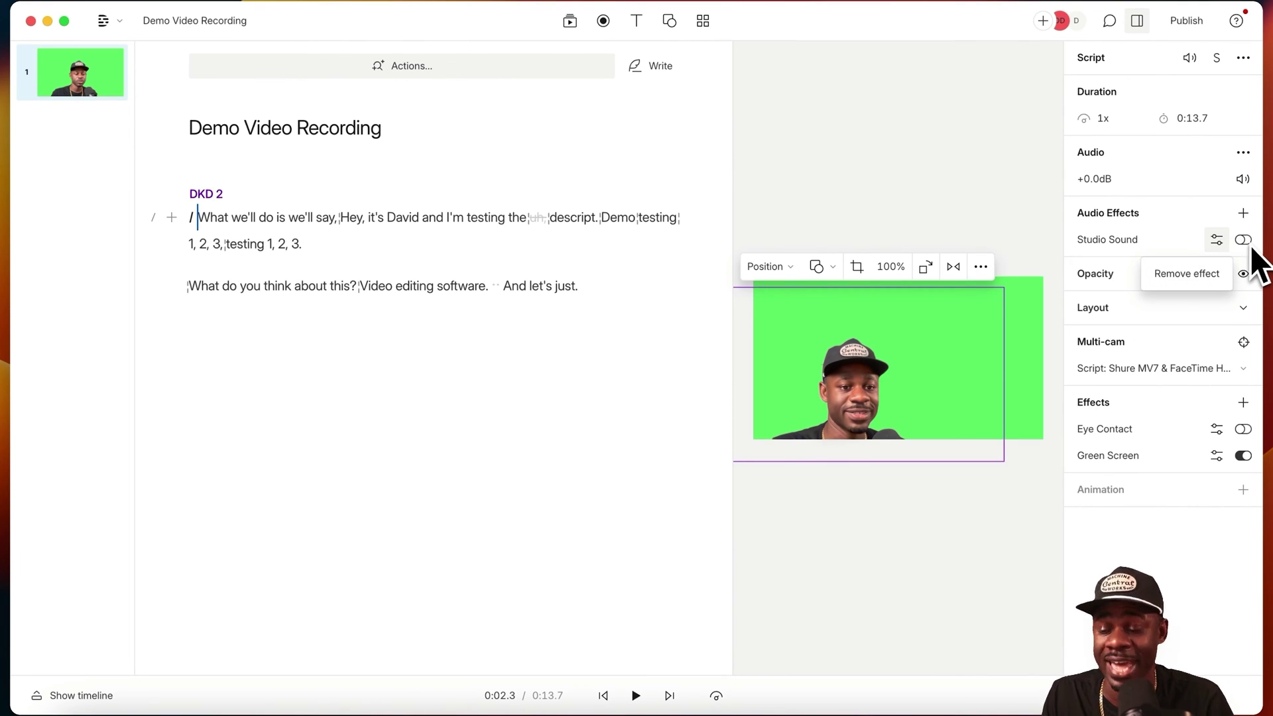
pyautogui.press('Escape')
pyautogui.click(950, 312)
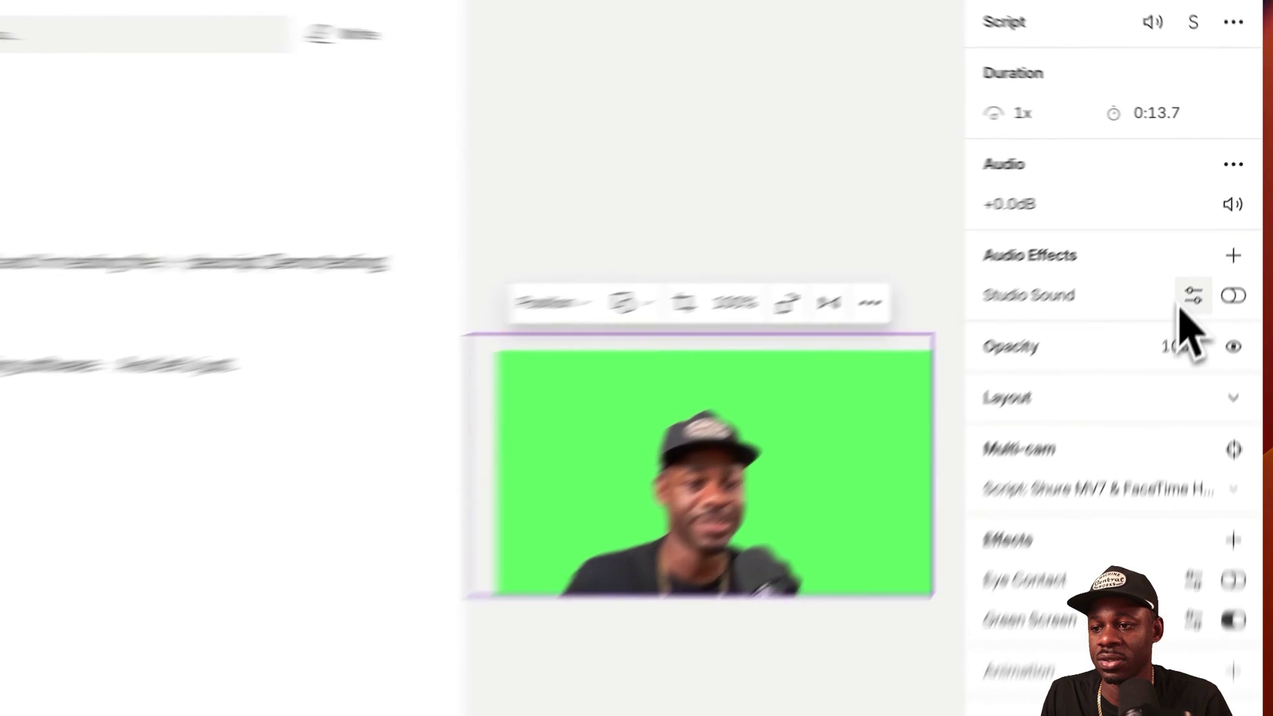
pyautogui.rightClick(1215, 244)
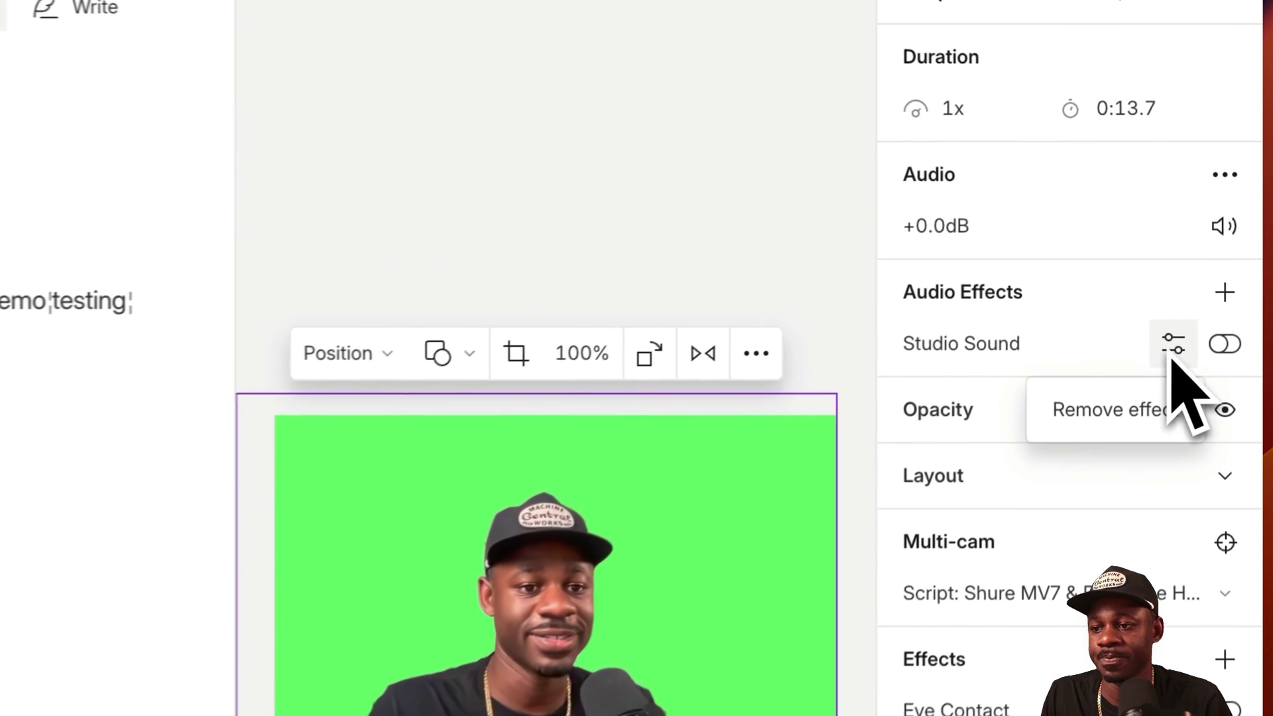
pyautogui.click(1225, 346)
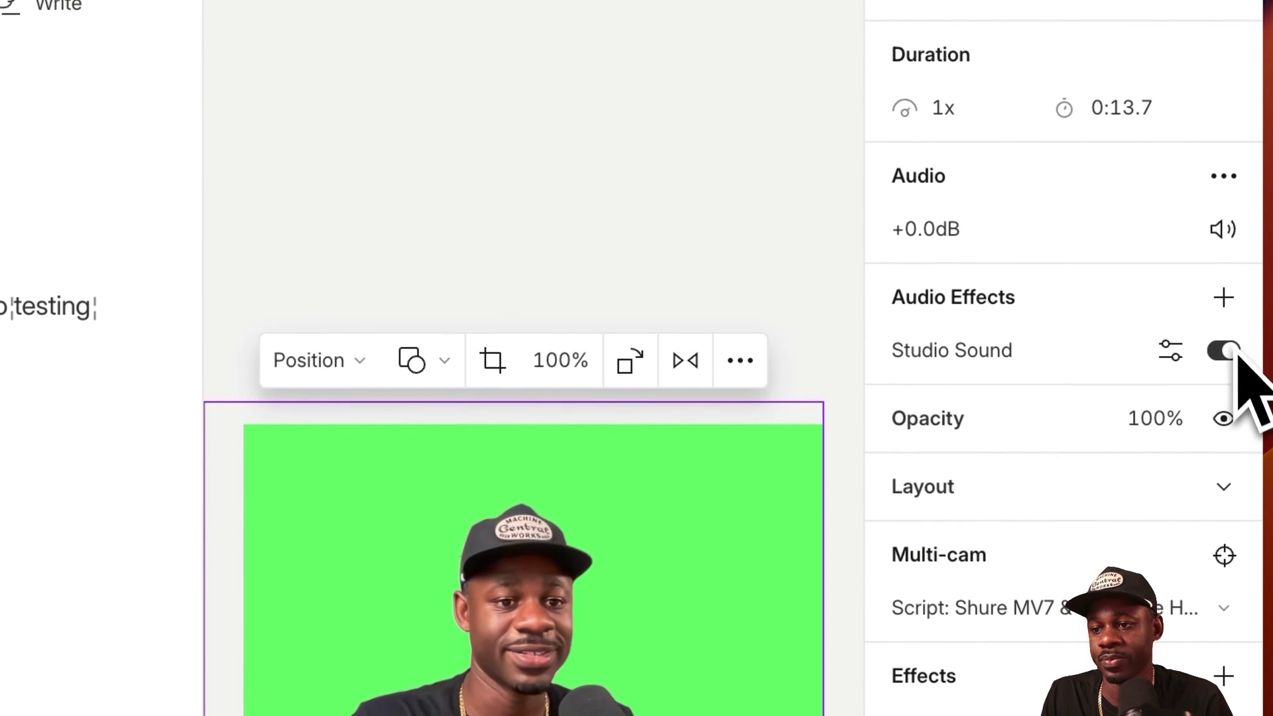
# Adjust the clip's audio gain to +0.2dB, play back the result, then turn Studio Sound off
pyautogui.moveTo(952, 247); pyautogui.dragTo(975, 230)
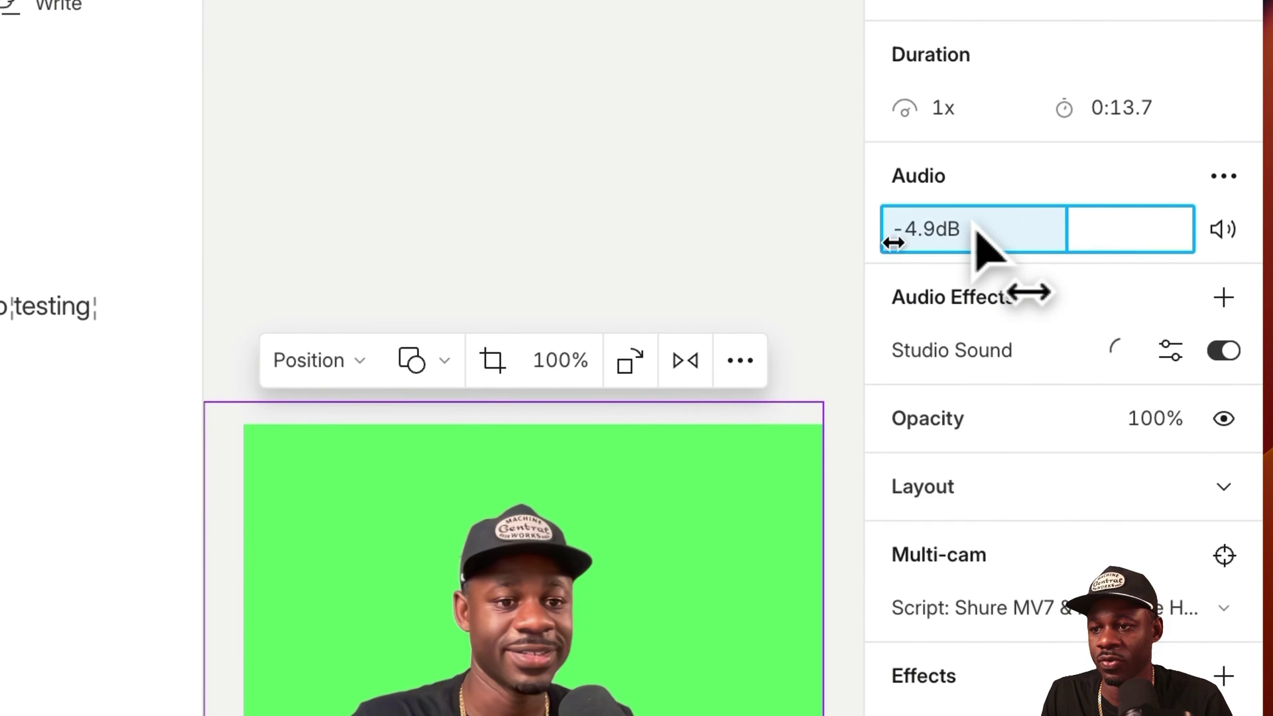
pyautogui.click(1223, 297)
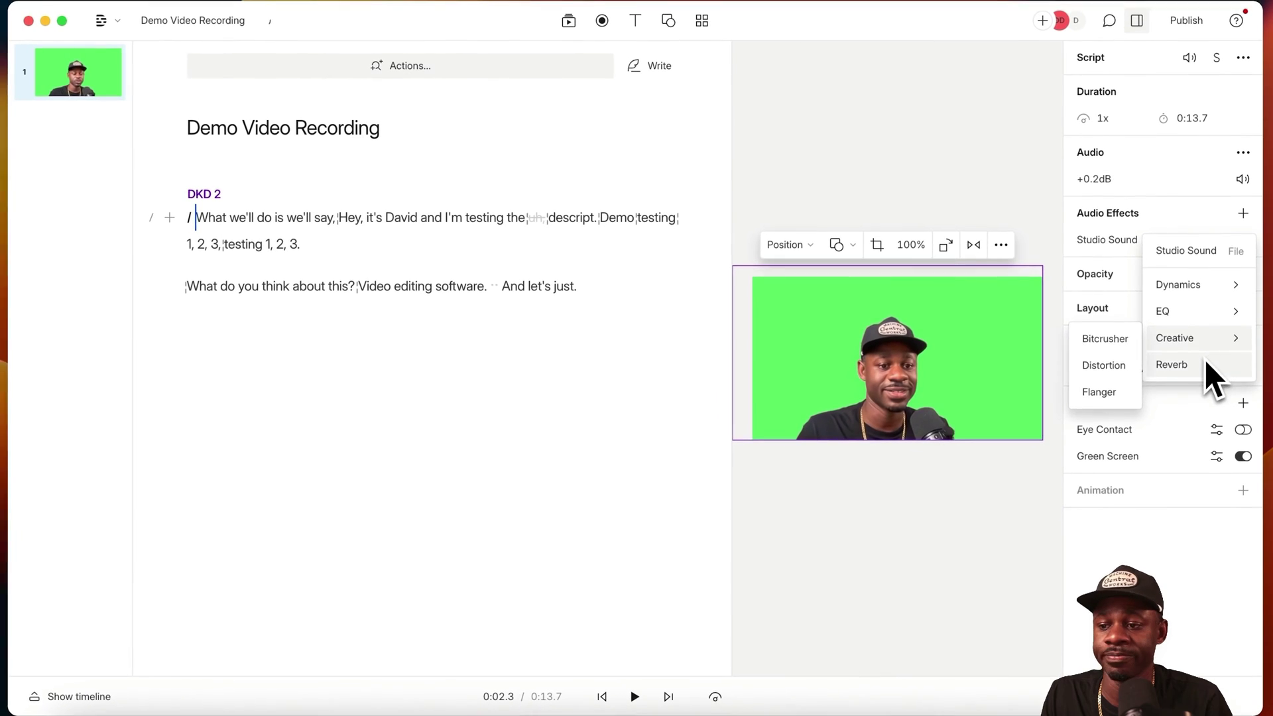
pyautogui.click(1204, 362)
pyautogui.click(898, 183)
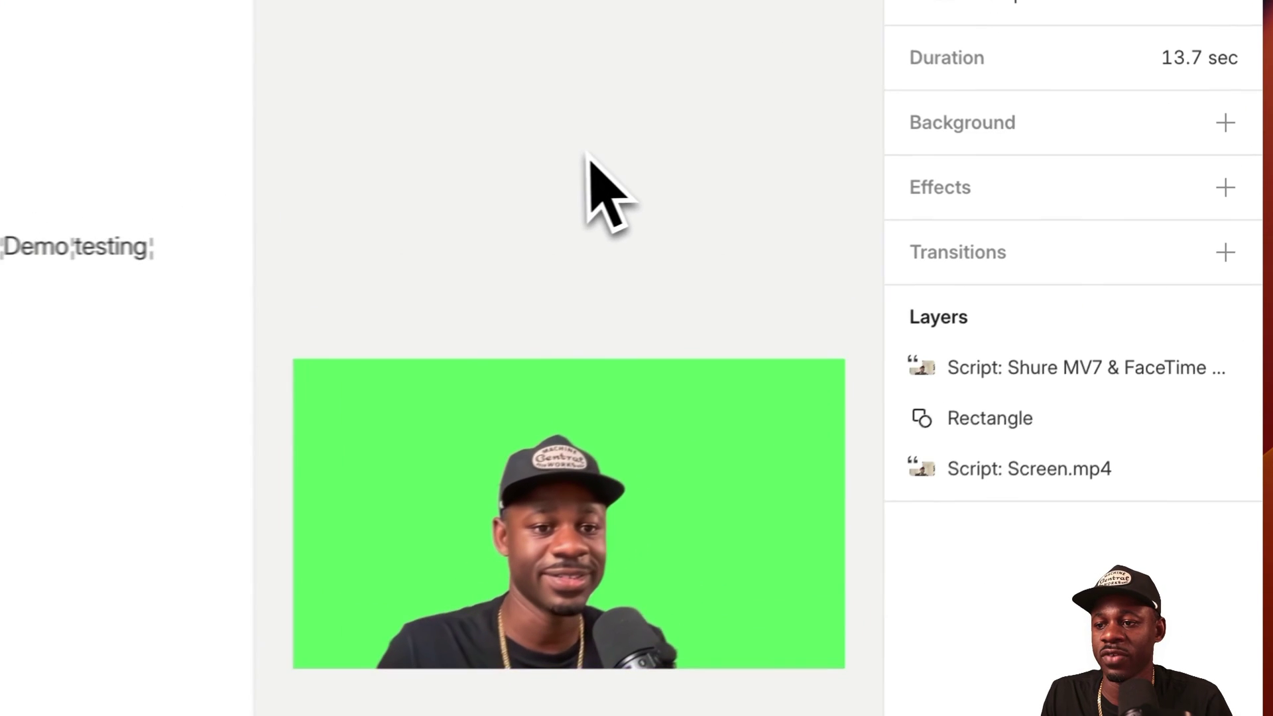
pyautogui.click(986, 332)
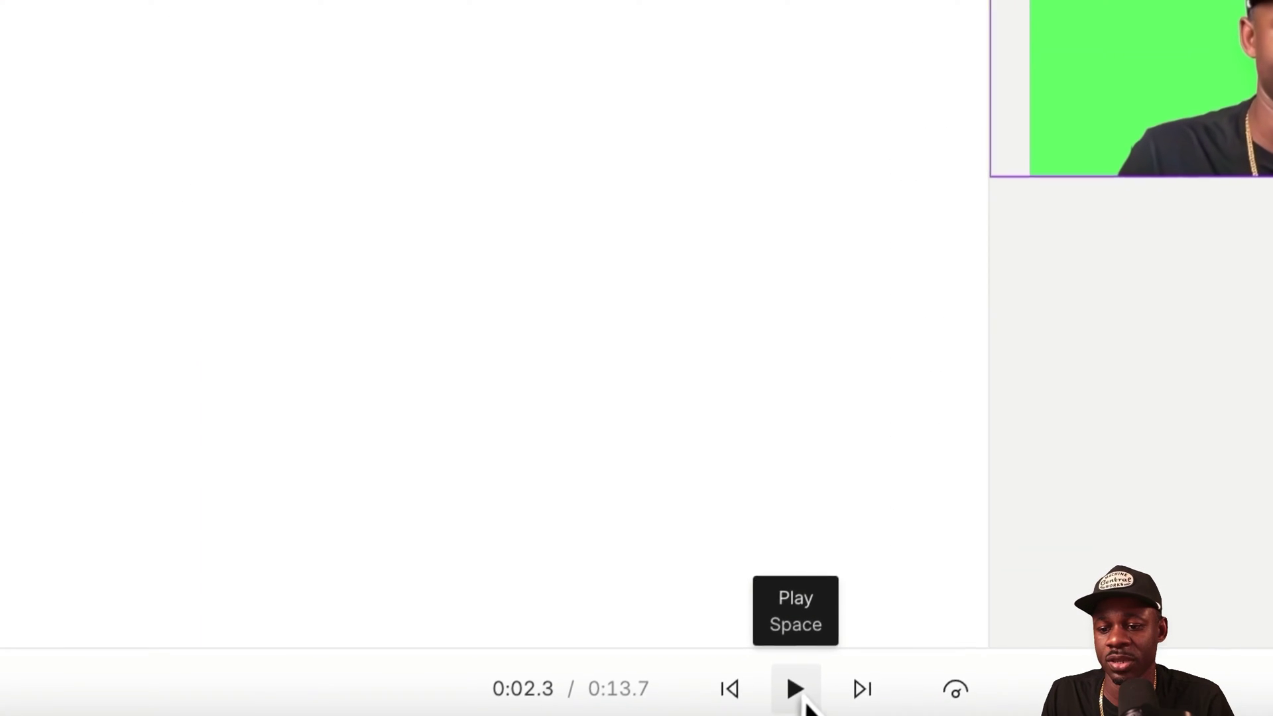
pyautogui.click(799, 689)
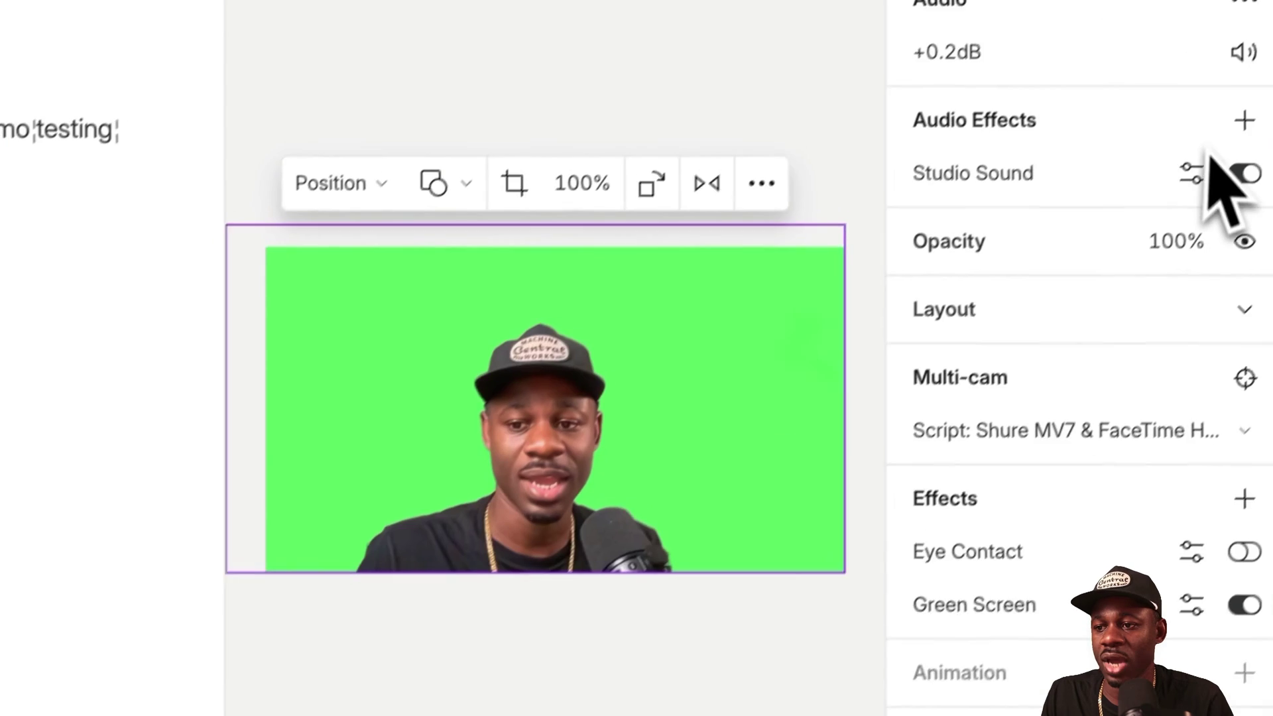
pyautogui.click(1243, 239)
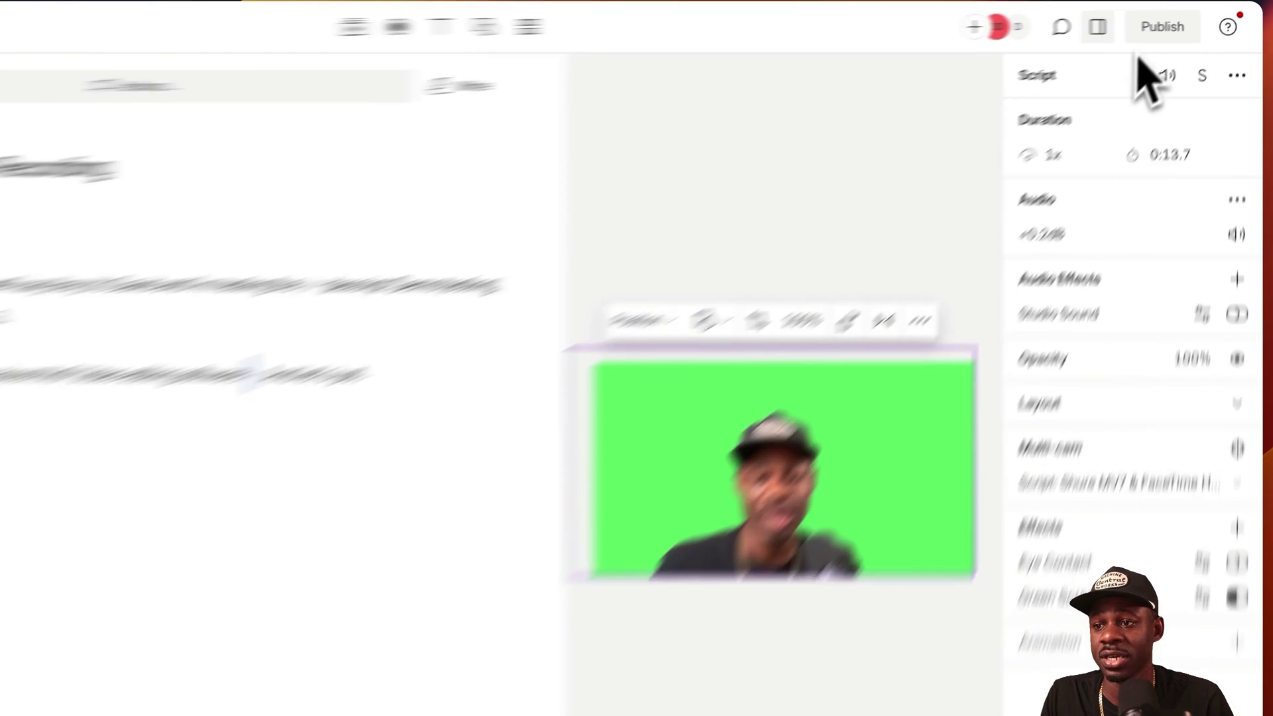
# Review the available export resolutions in the Publish panel's Export settings
pyautogui.click(1186, 20)
pyautogui.click(916, 63)
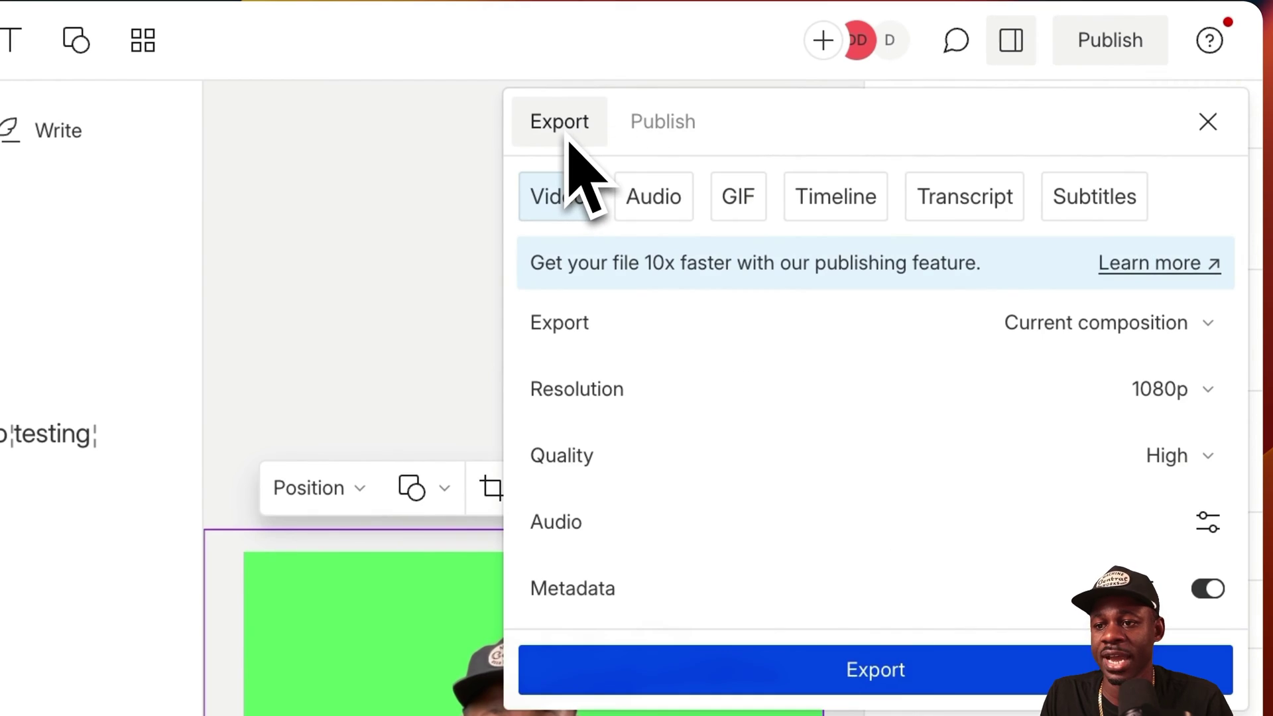
pyautogui.click(1173, 388)
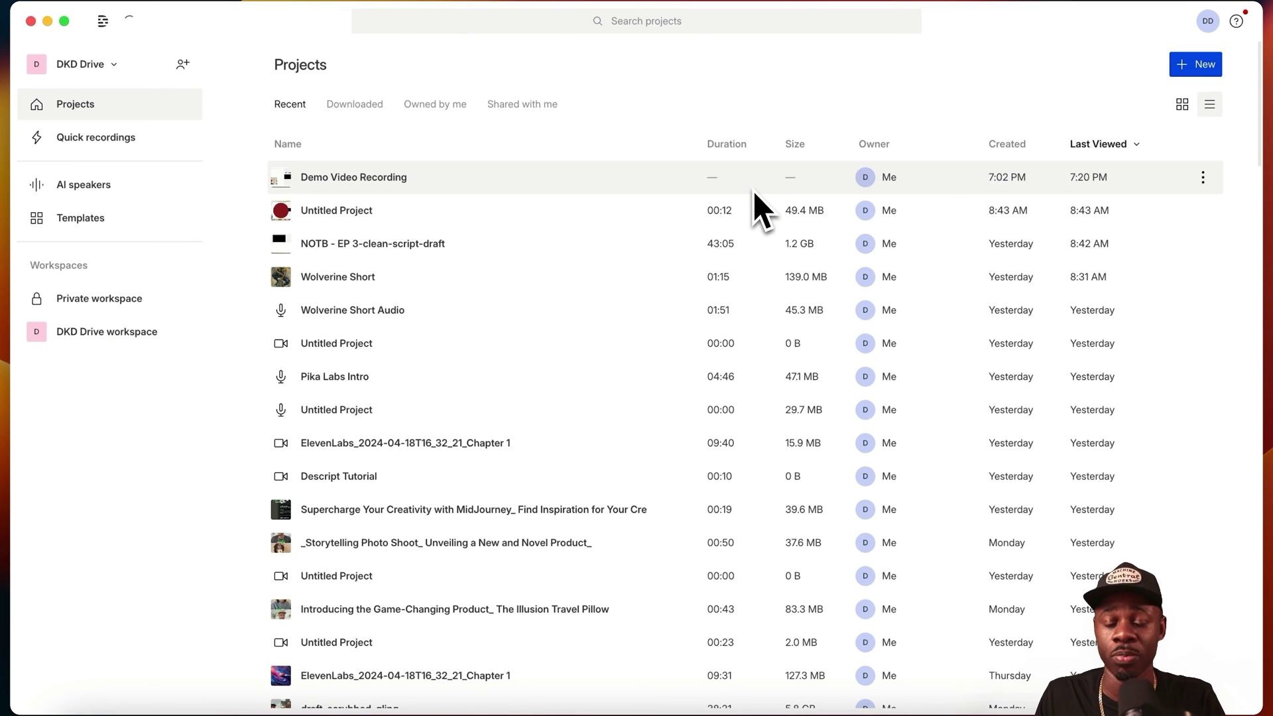
# Create a new blank video project
pyautogui.click(1199, 66)
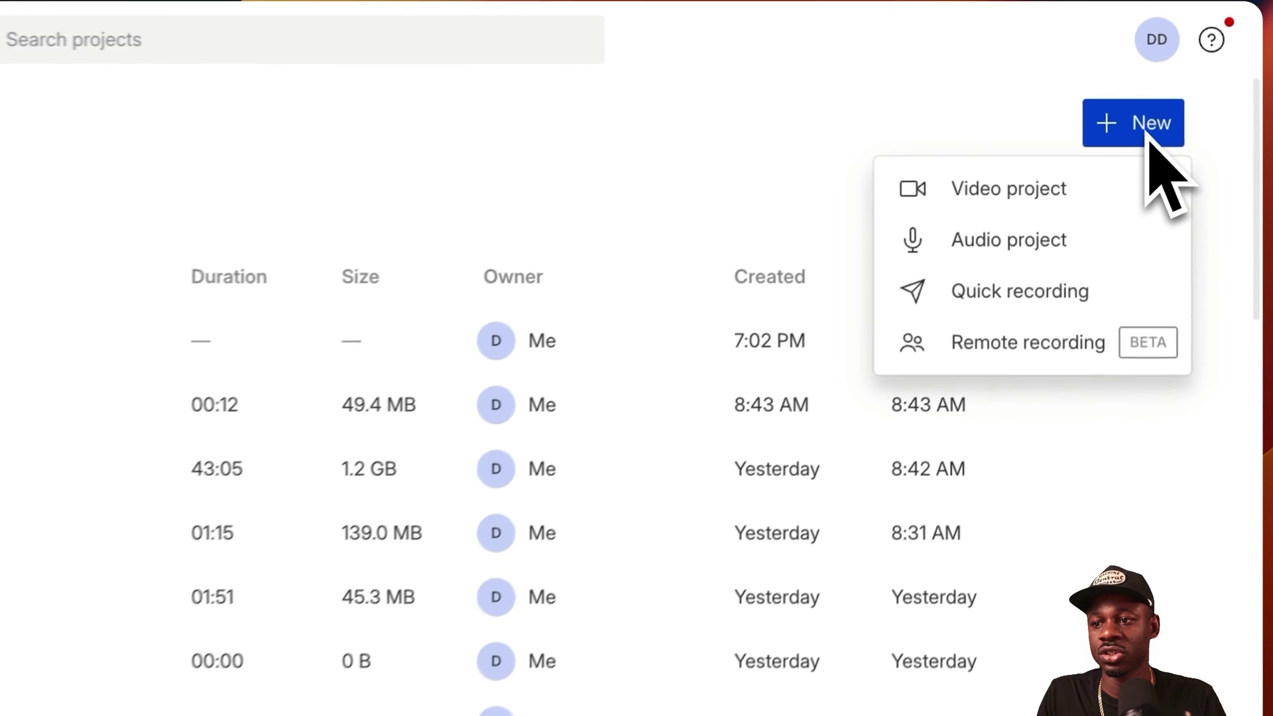
pyautogui.click(1178, 95)
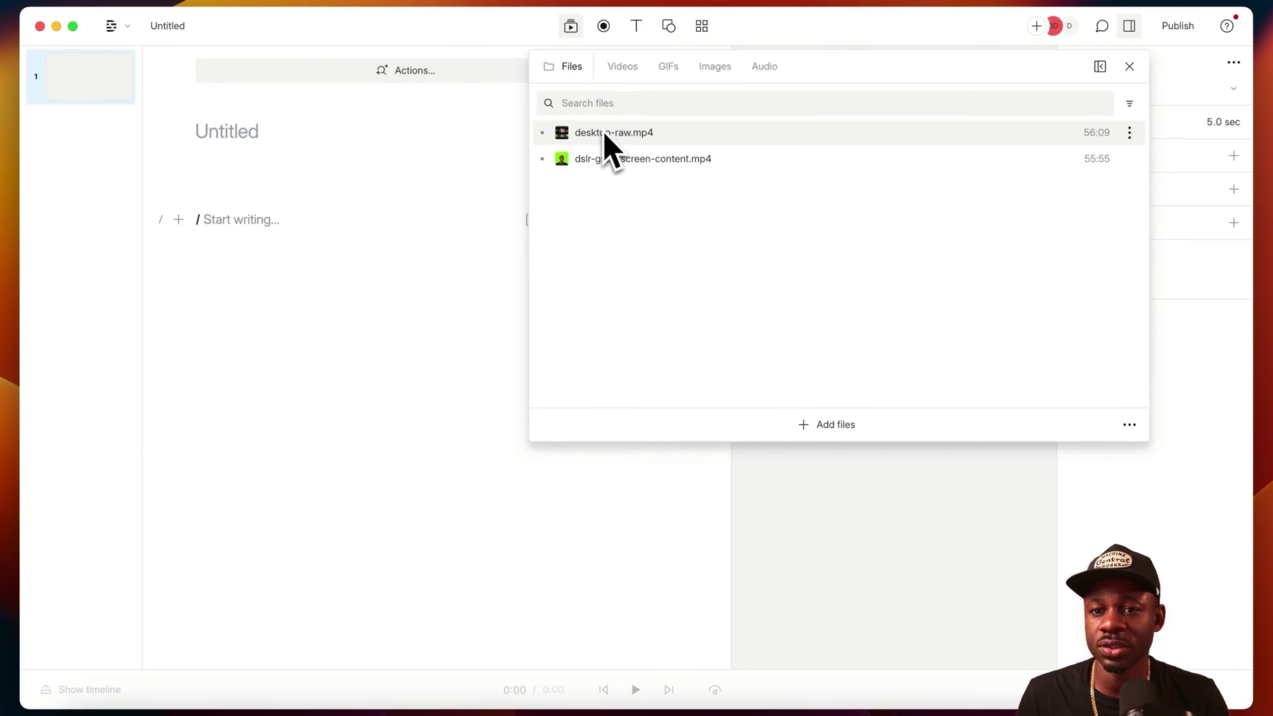
# Insert desktop-raw.mp4 into the script, then start selecting both video files in the Files panel
pyautogui.click(602, 131)
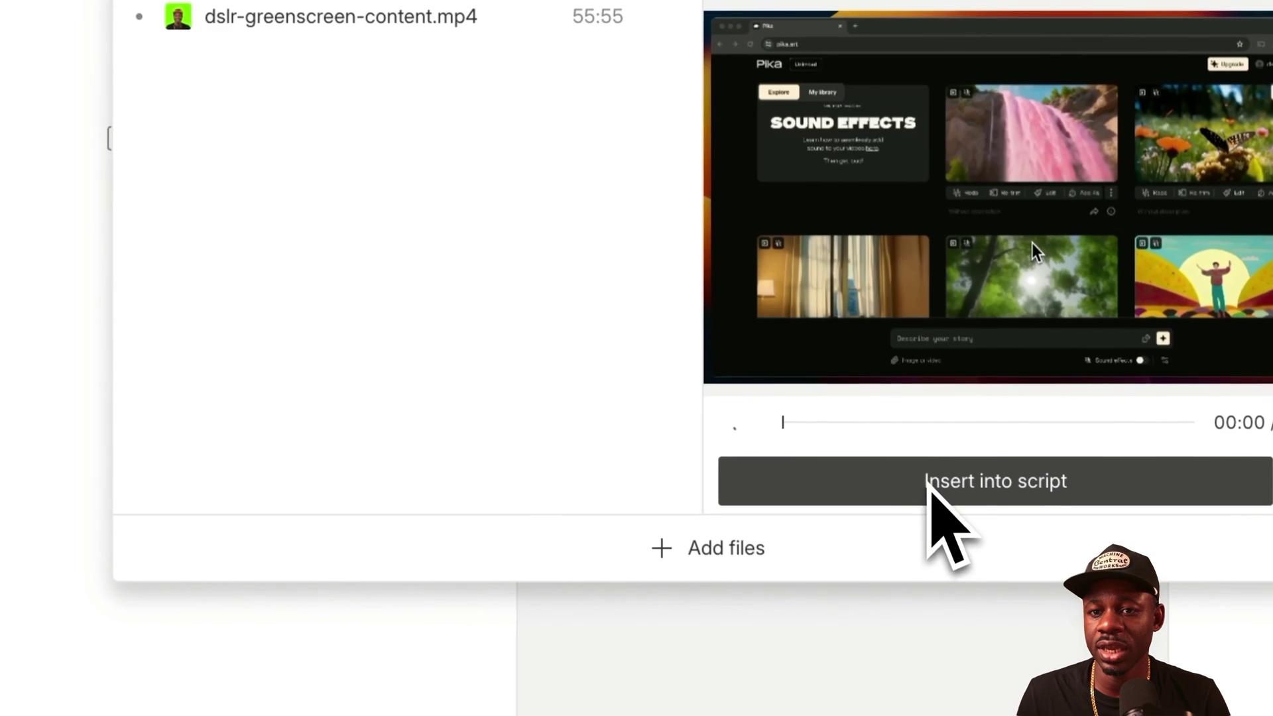
pyautogui.click(929, 491)
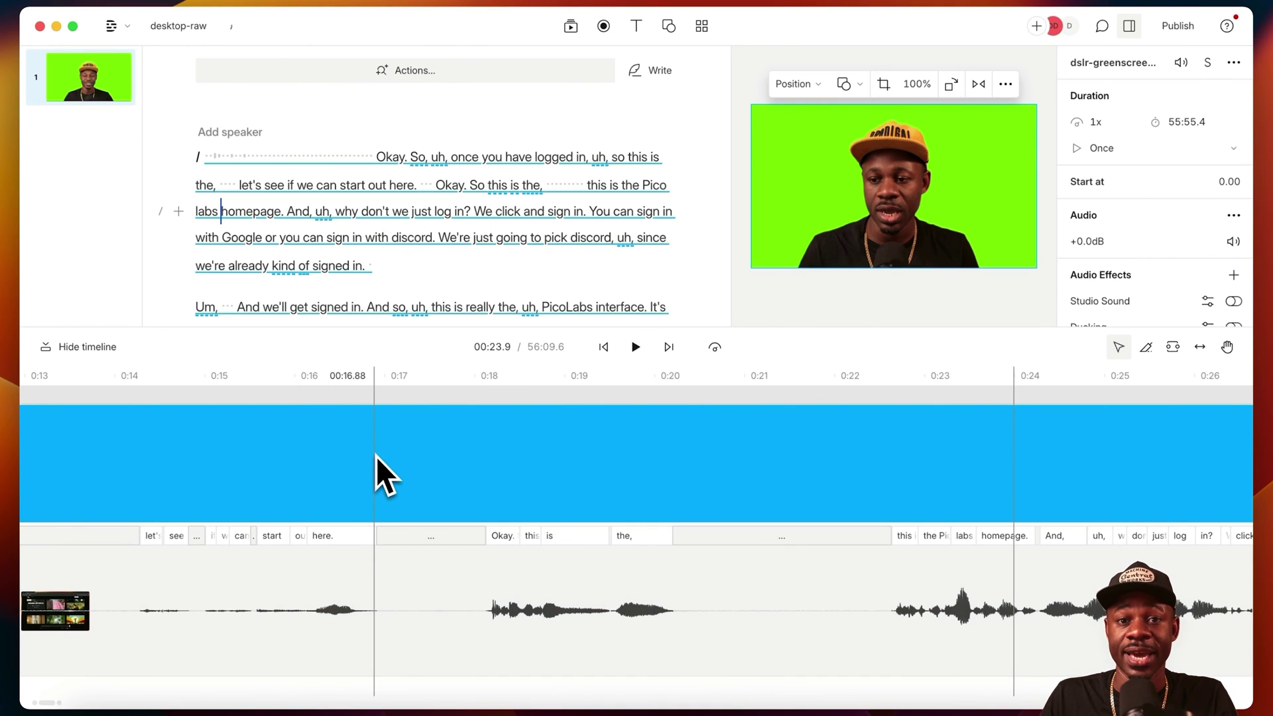
pyautogui.click(1026, 406)
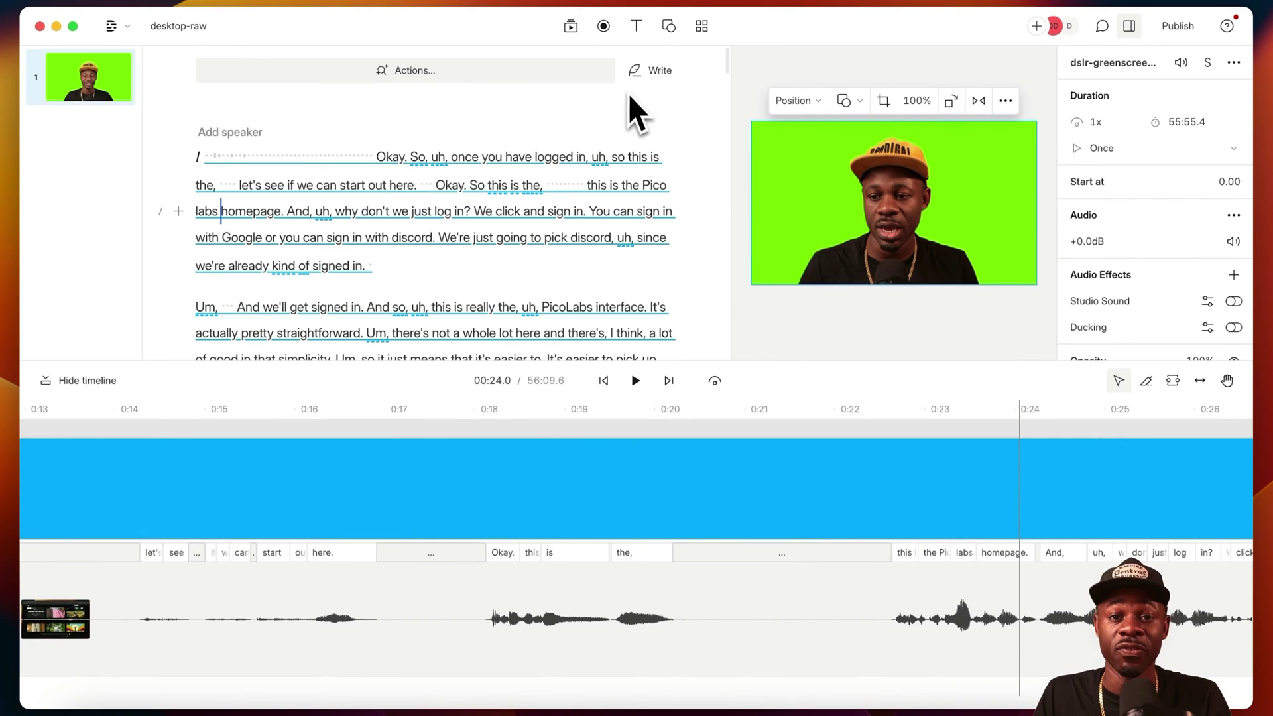
pyautogui.click(571, 26)
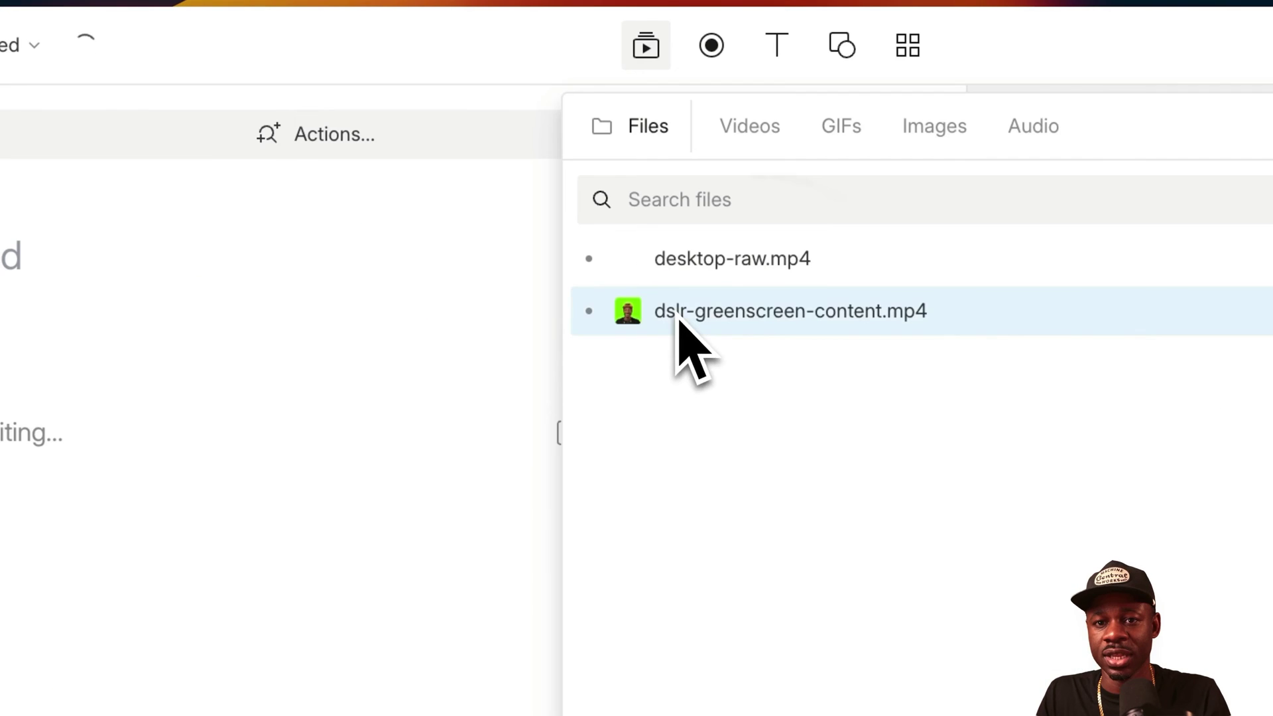
pyautogui.keyDown('shift'); pyautogui.click(684, 260); pyautogui.keyUp('shift')
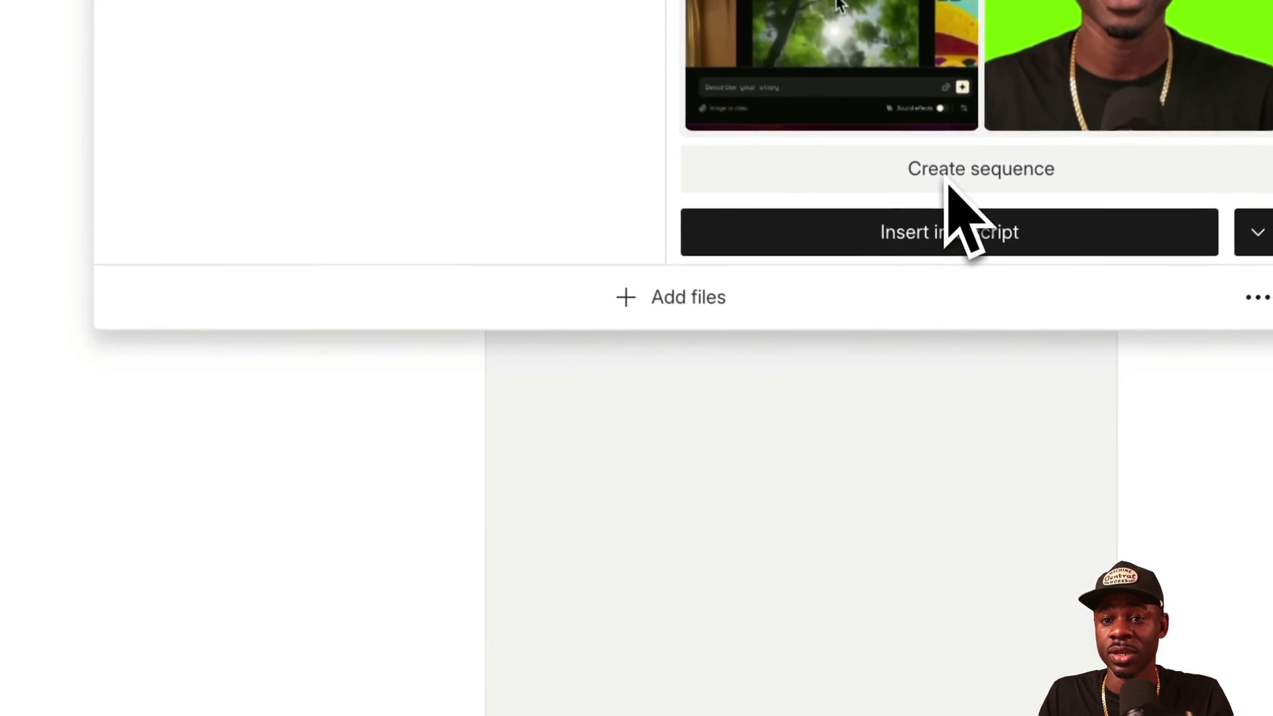
# Build a sequence from both clips, trim the desktop-raw start, and insert it into the script
pyautogui.click(969, 360)
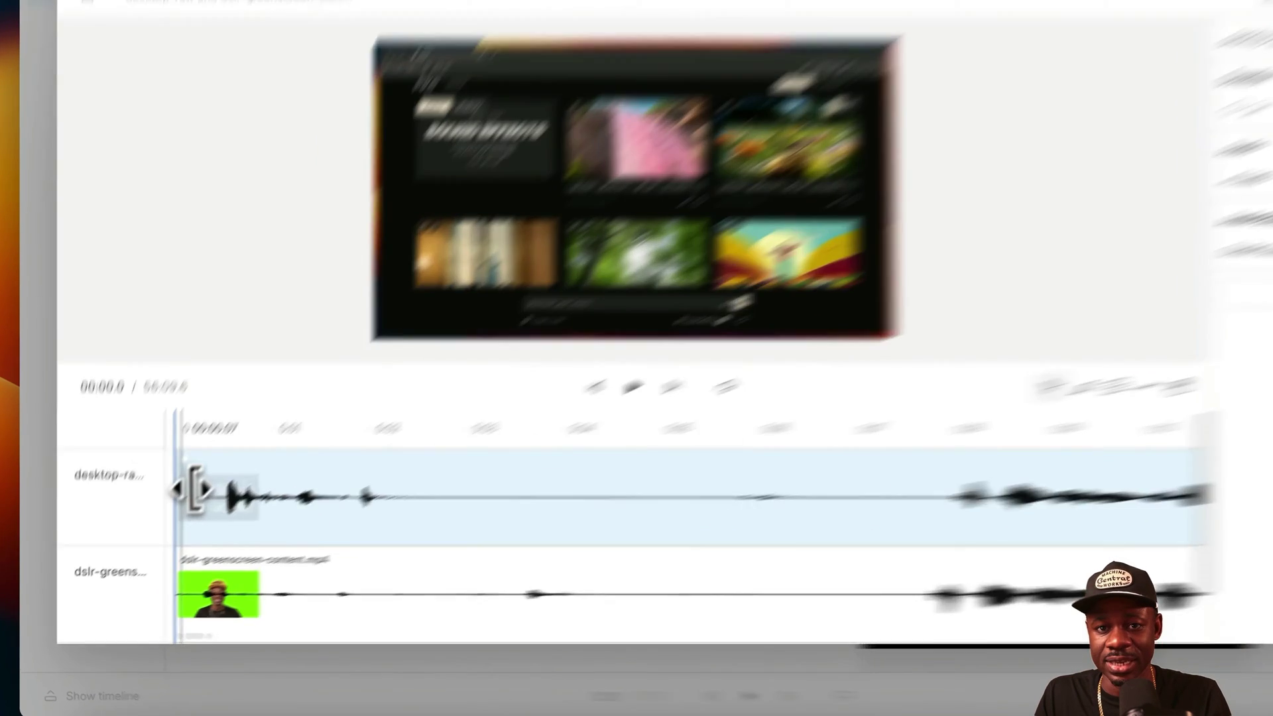
pyautogui.moveTo(152, 516); pyautogui.dragTo(196, 516)
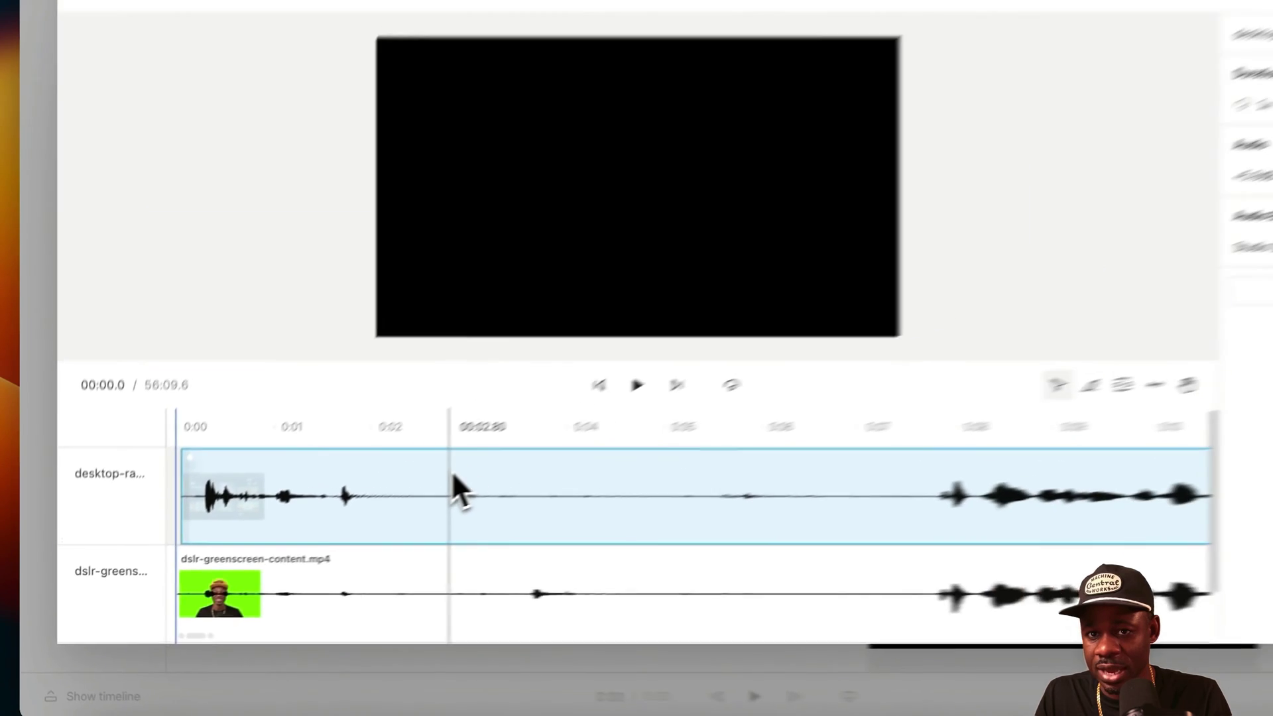
pyautogui.press('Escape')
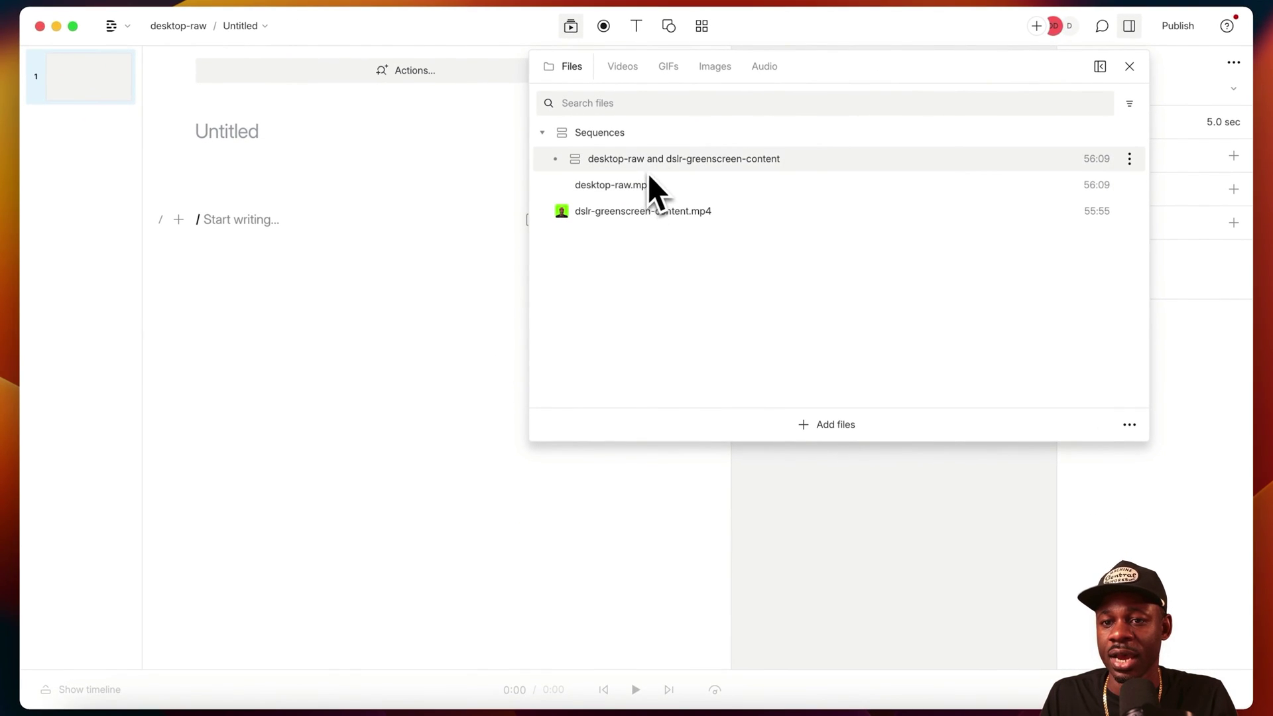
pyautogui.click(658, 162)
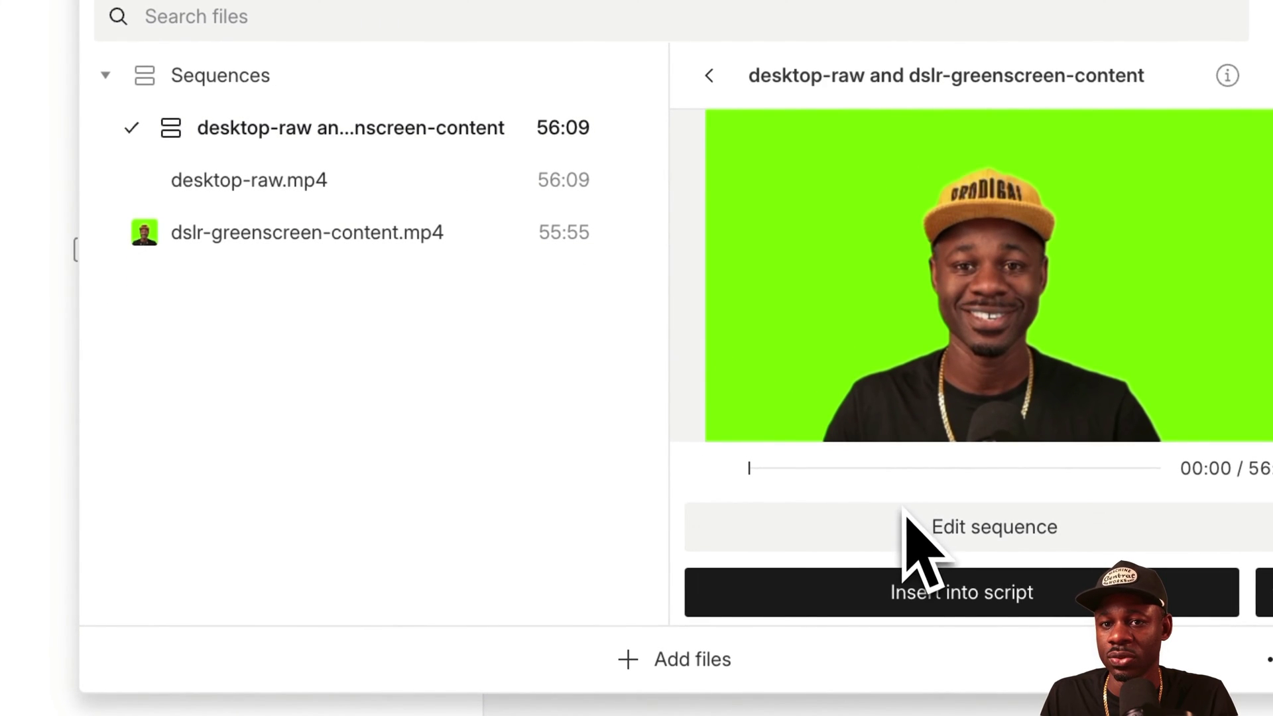
pyautogui.click(926, 591)
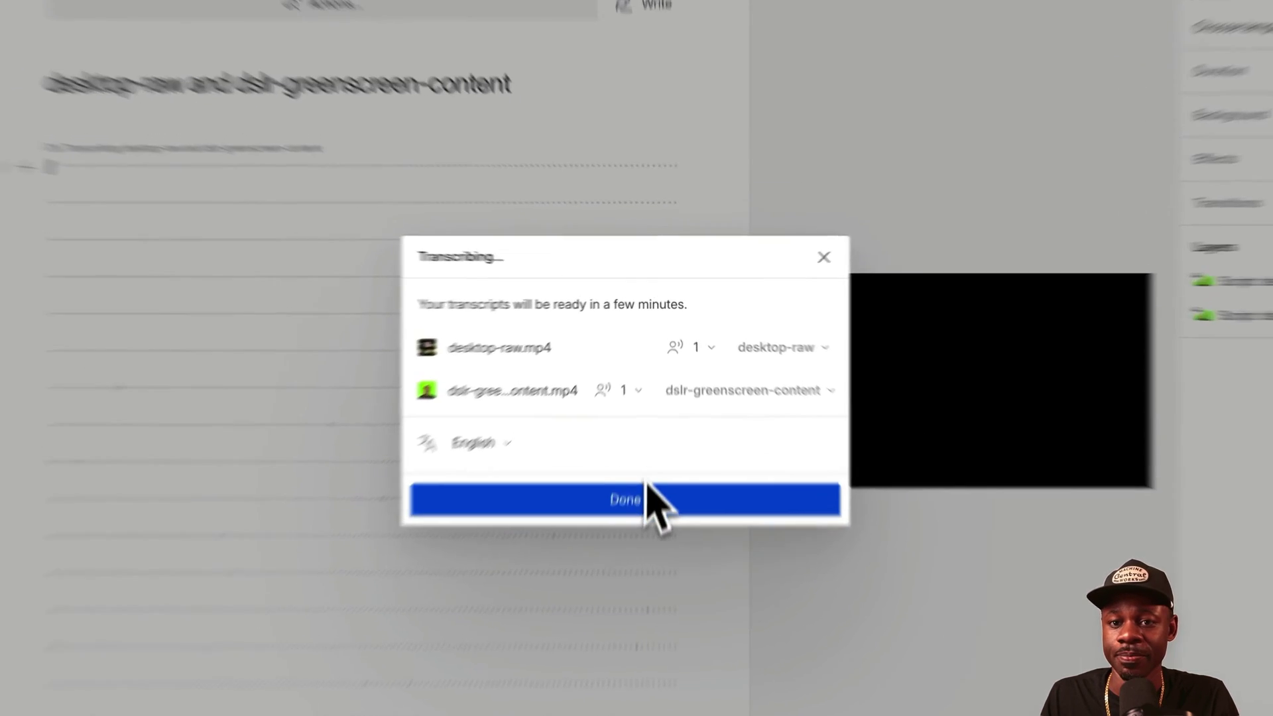
# Apply Chroma key to the green-screen presenter clip to remove its background
pyautogui.click(633, 447)
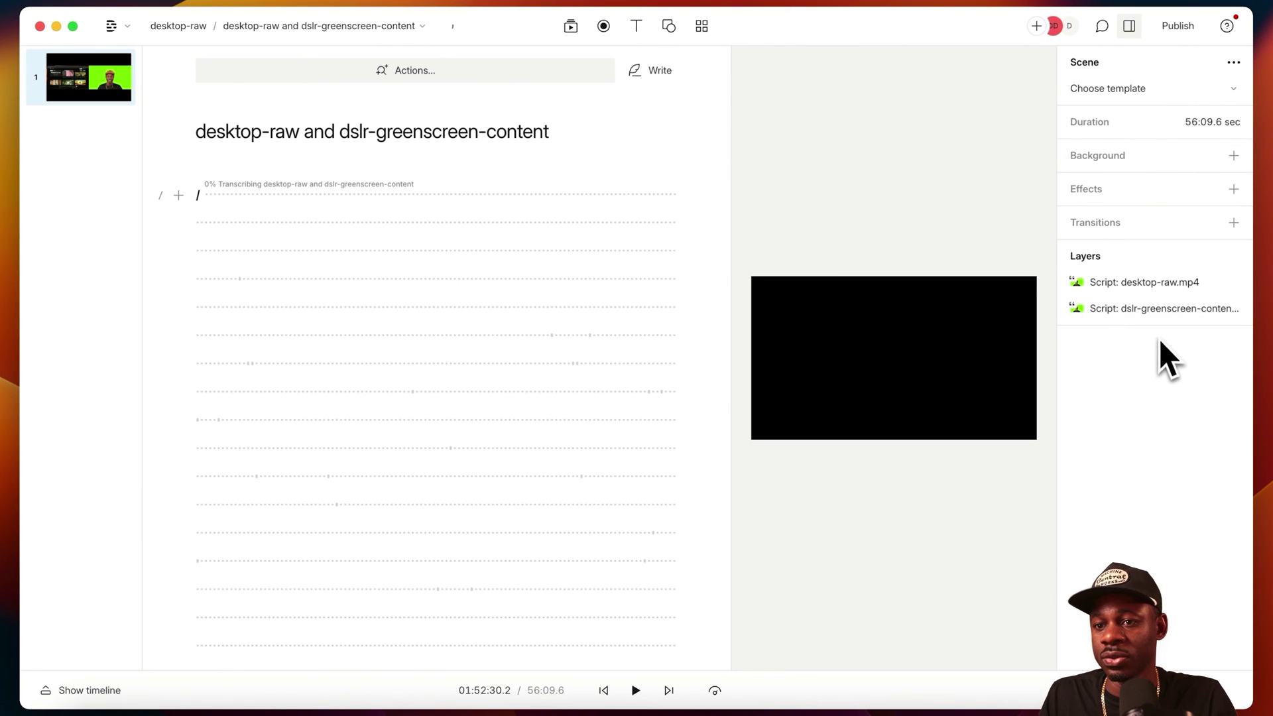
pyautogui.click(1160, 308)
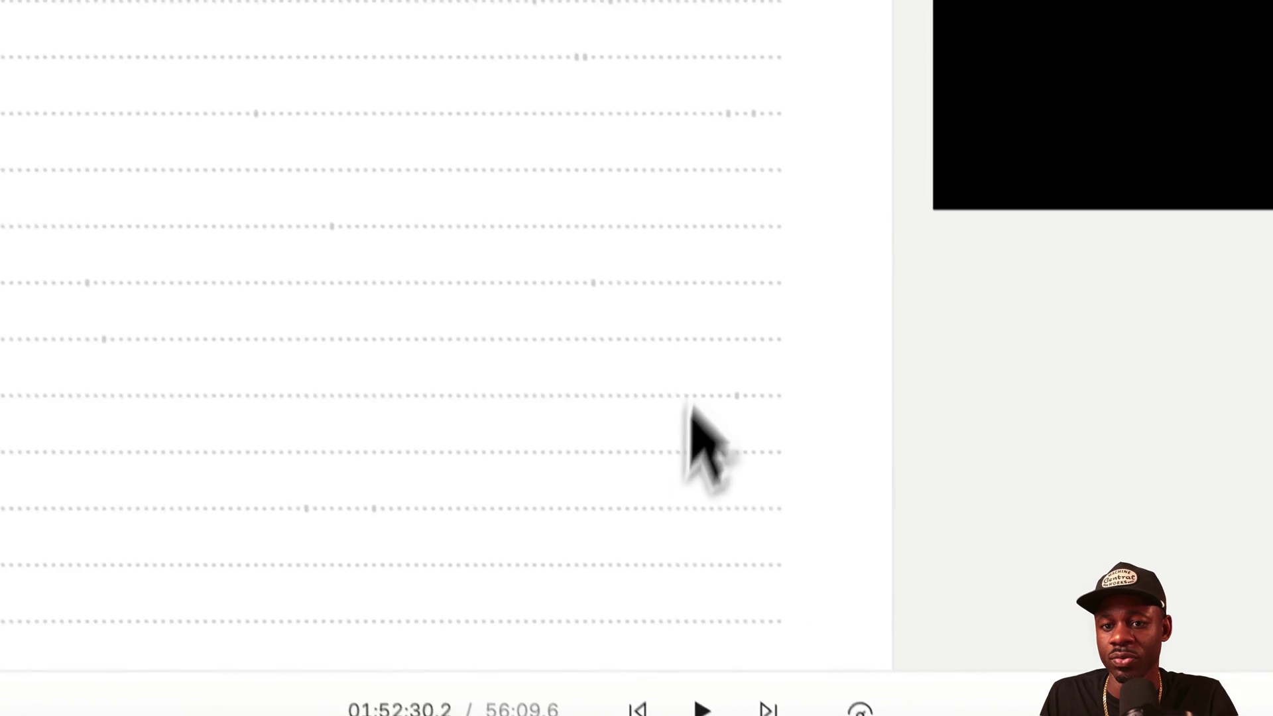
pyautogui.click(700, 706)
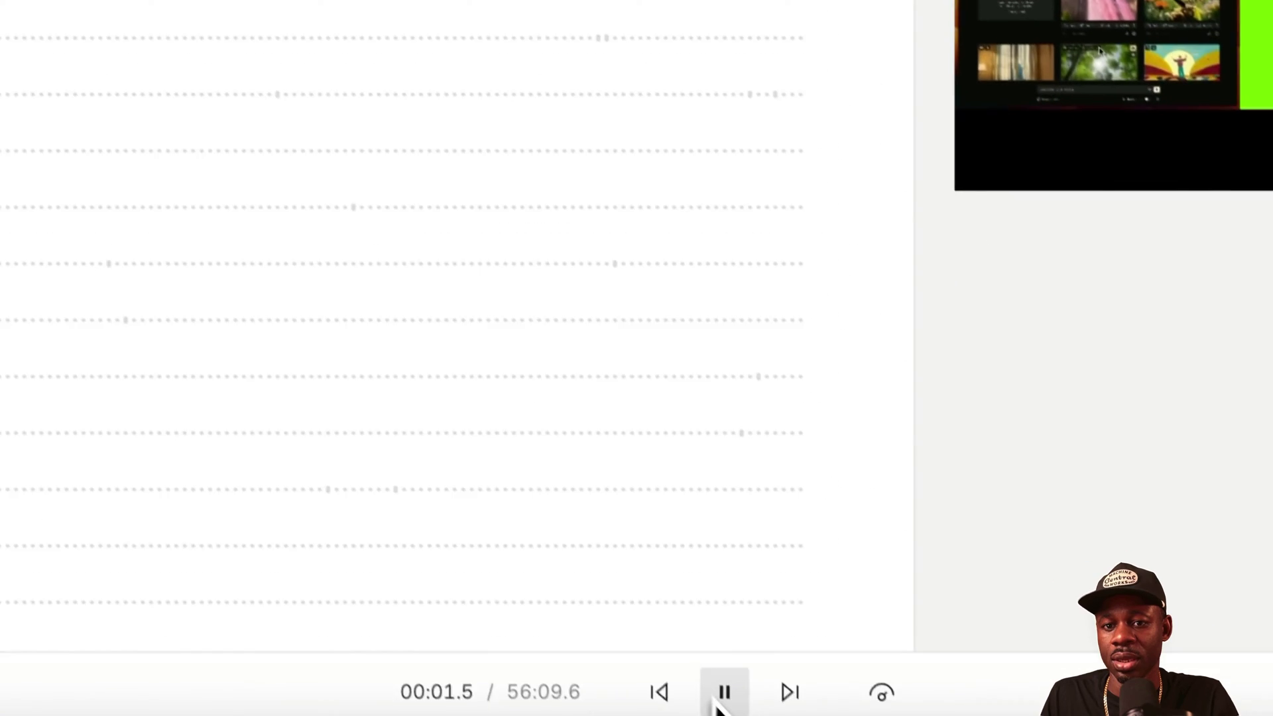
pyautogui.click(723, 696)
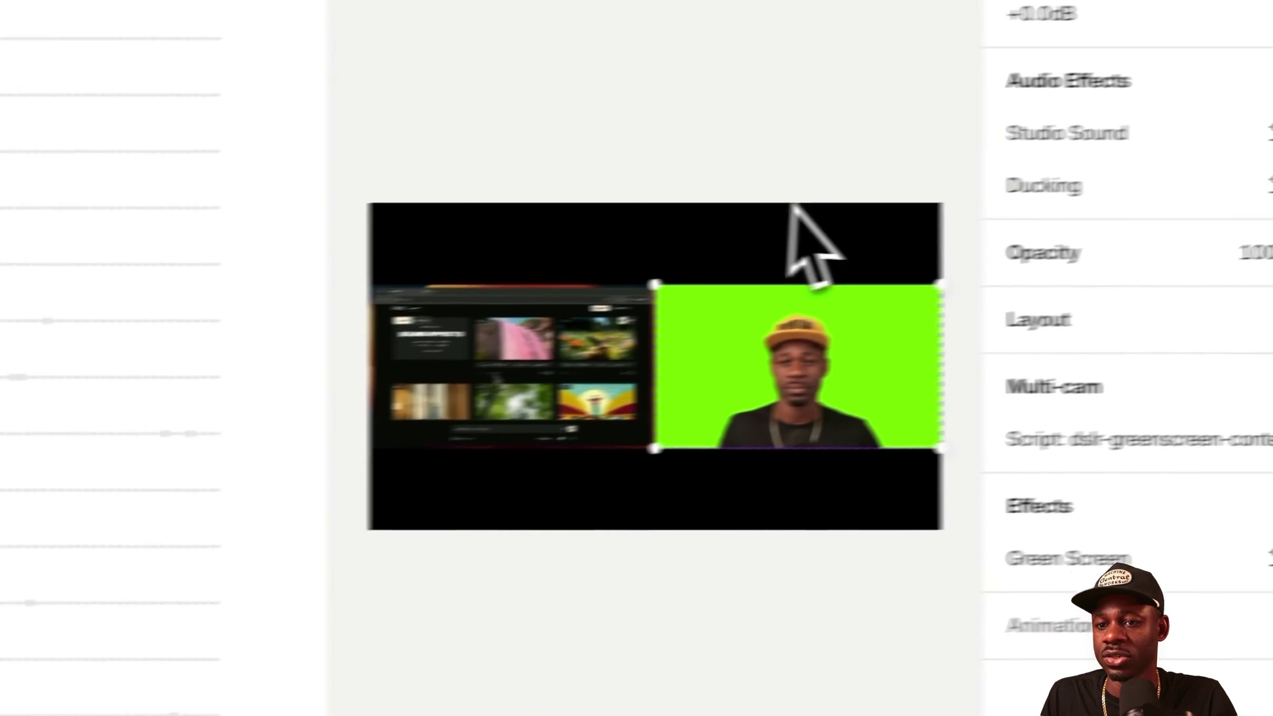
pyautogui.click(766, 430)
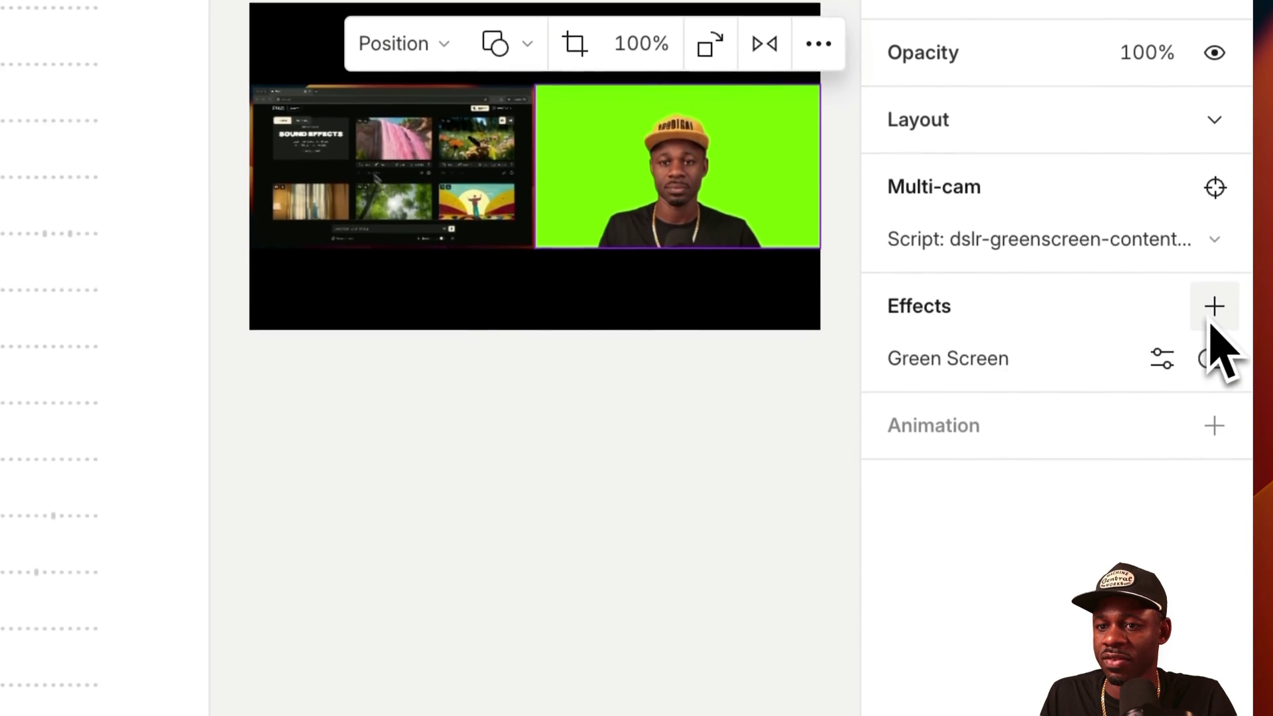
pyautogui.click(1214, 590)
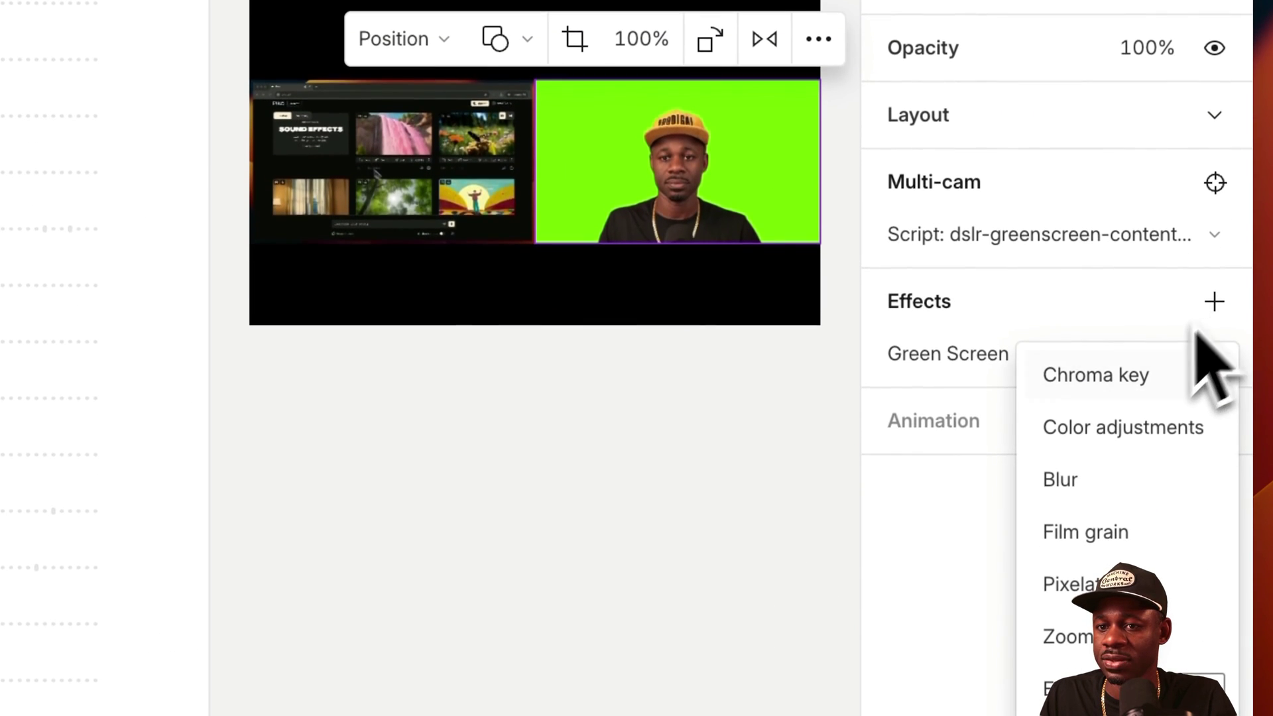
pyautogui.click(1102, 384)
# Enlarge the screen recording across the canvas bottom and layer the presenter above it
pyautogui.click(380, 154)
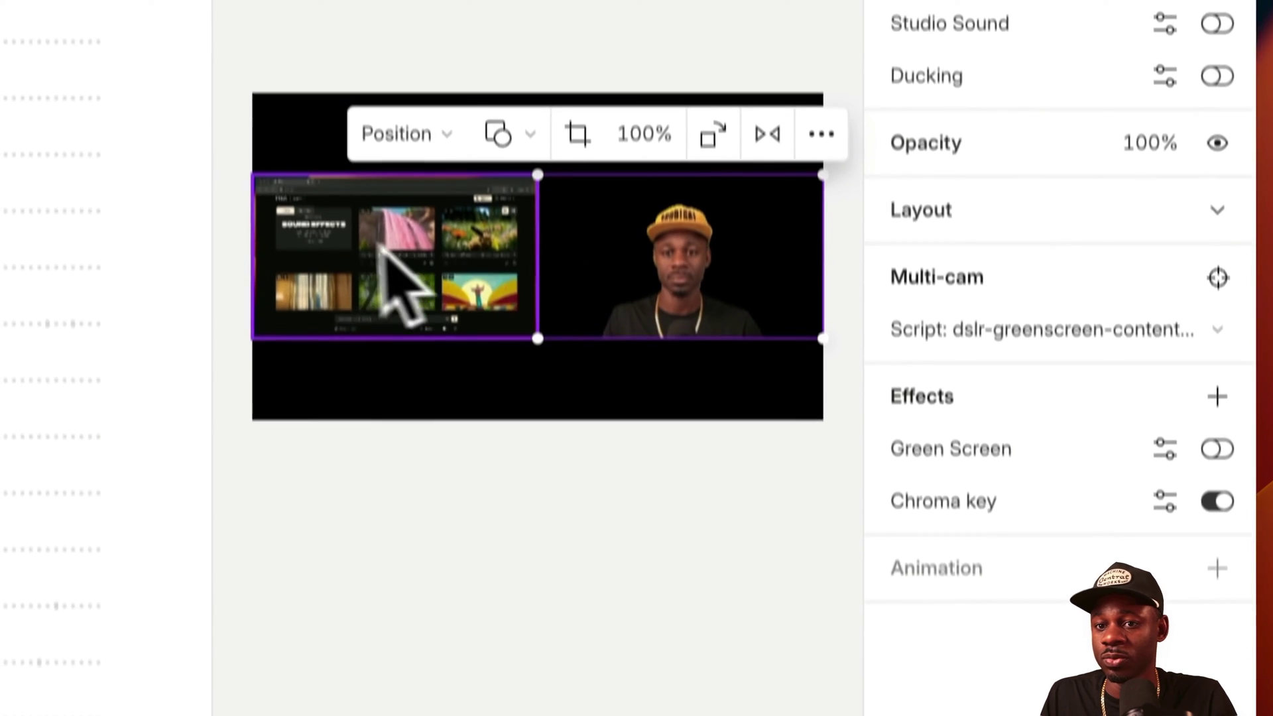
pyautogui.click(383, 245)
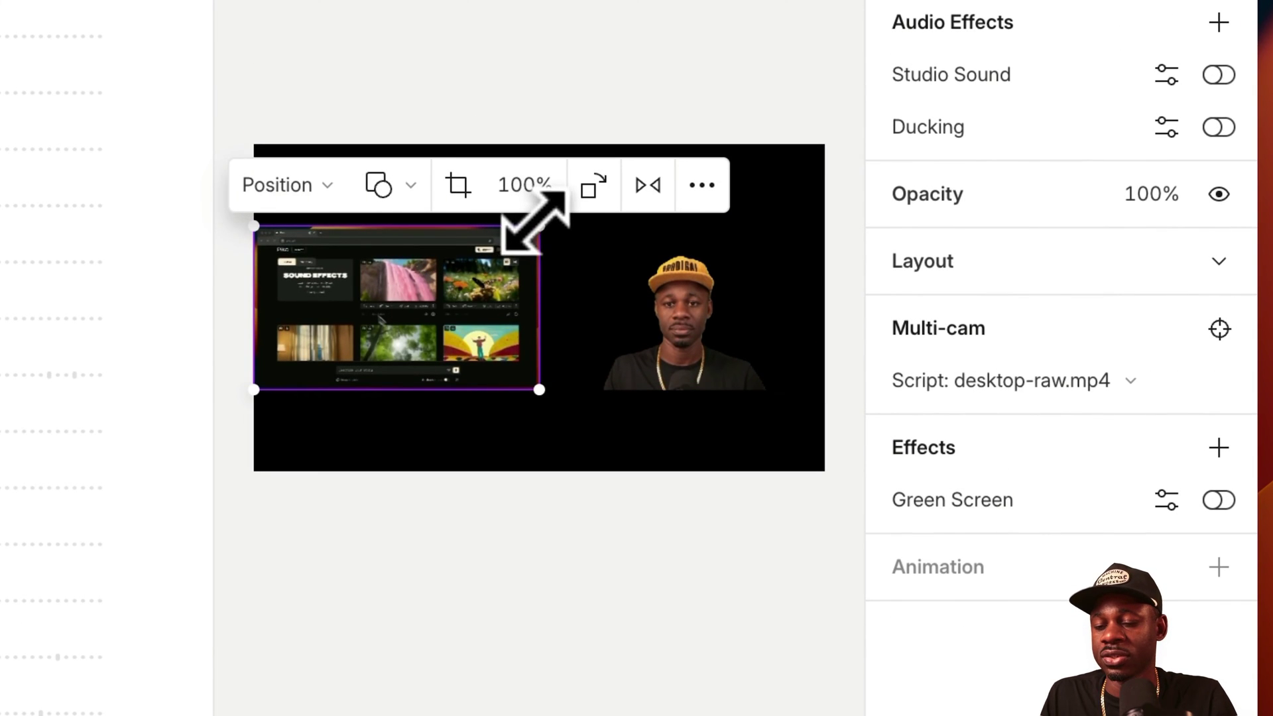
pyautogui.moveTo(537, 222); pyautogui.dragTo(825, 457)
pyautogui.moveTo(710, 384); pyautogui.dragTo(686, 398)
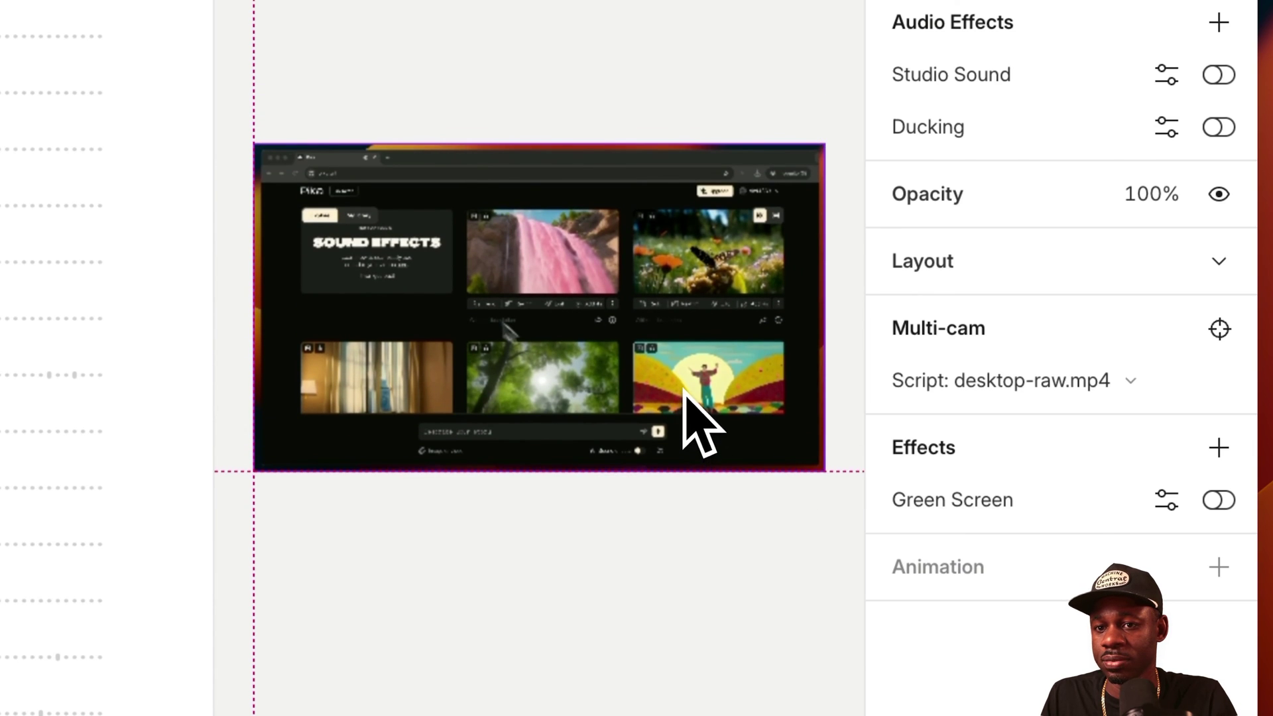
pyautogui.press('Escape')
pyautogui.moveTo(984, 312)
pyautogui.mouseDown()
pyautogui.moveTo(992, 370)
pyautogui.moveTo(998, 313)
pyautogui.mouseUp()
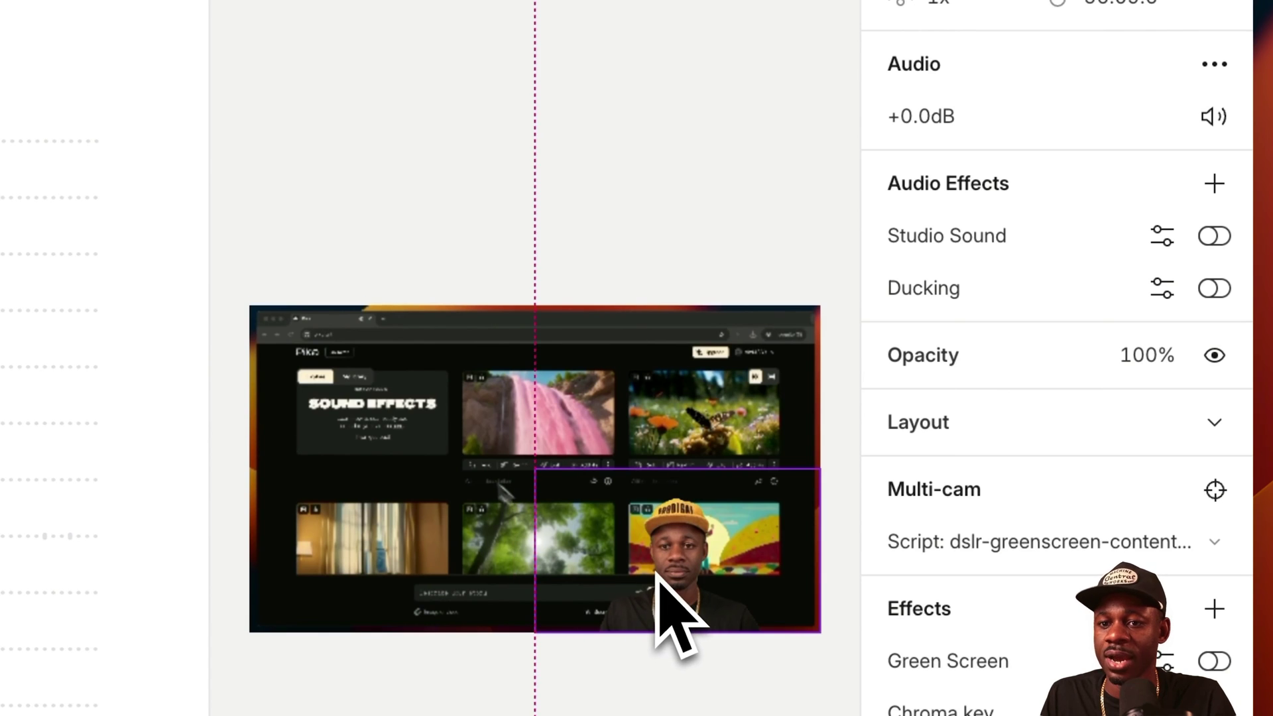
pyautogui.click(656, 573)
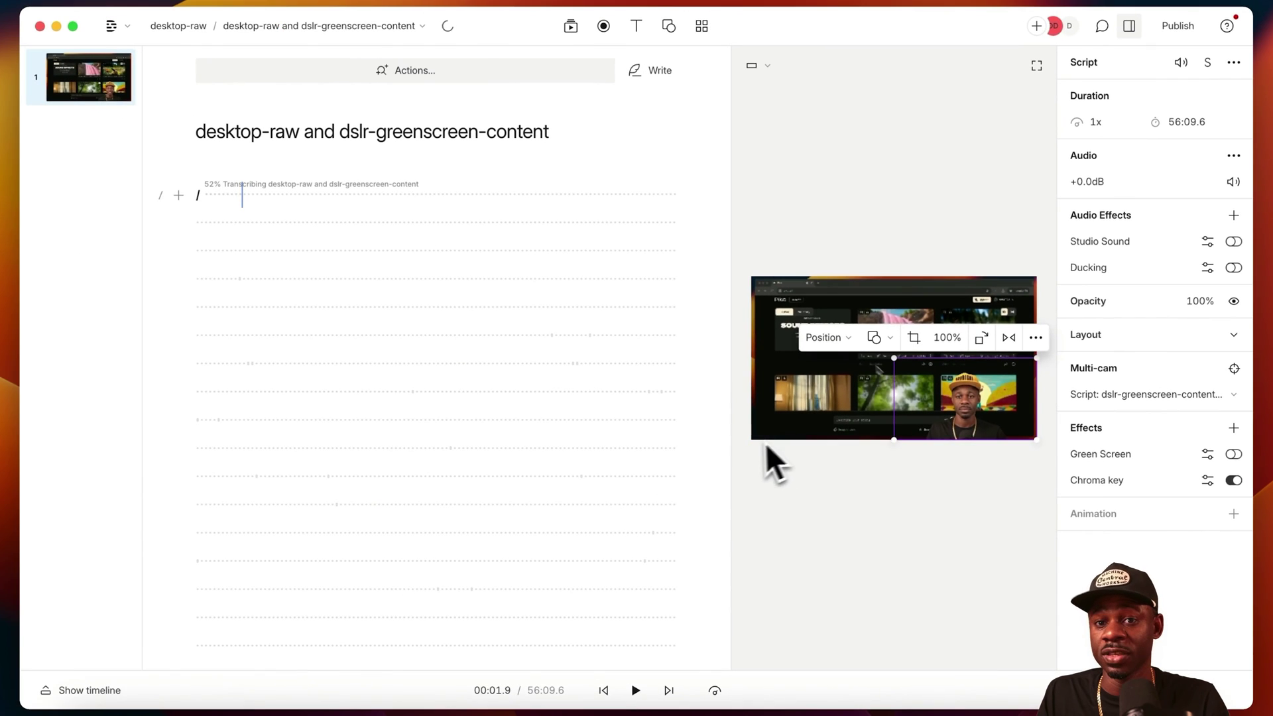
# Wait for transcription to complete and scroll through the combined script text
pyautogui.click(372, 205)
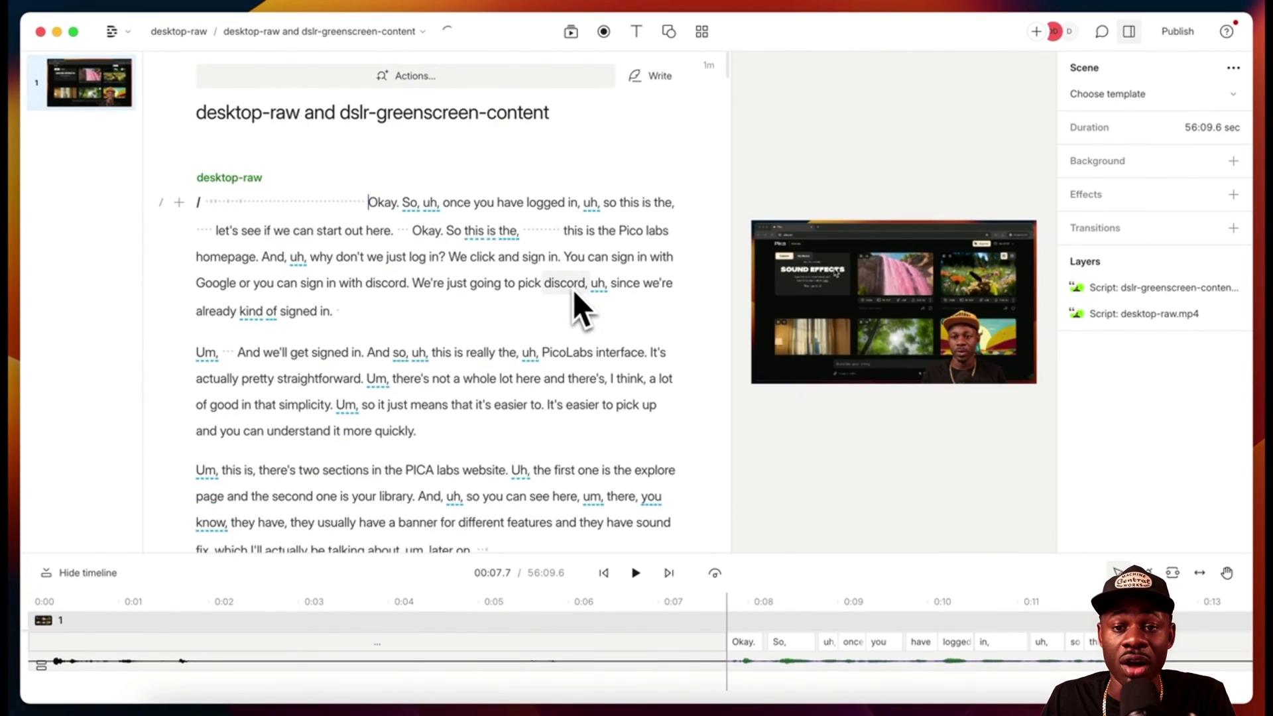
pyautogui.scroll(-2, 571, 289)
pyautogui.scroll(2, 571, 289)
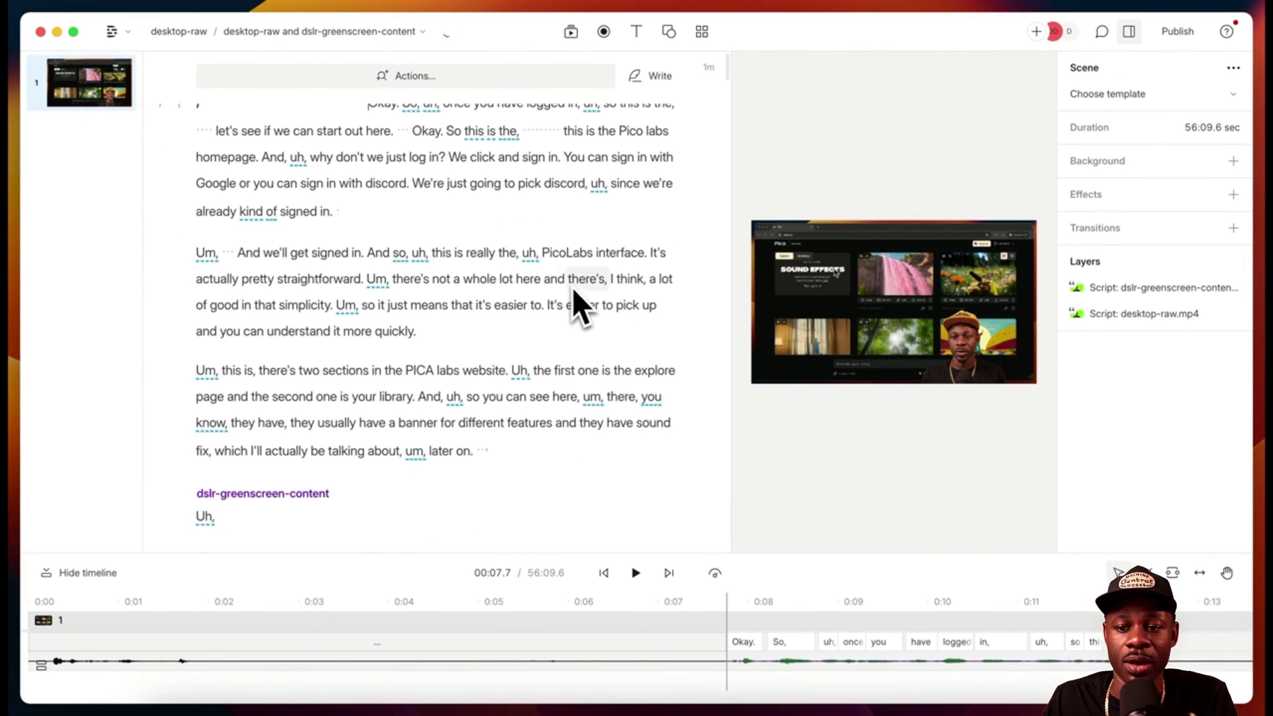
pyautogui.scroll(2, 573, 285)
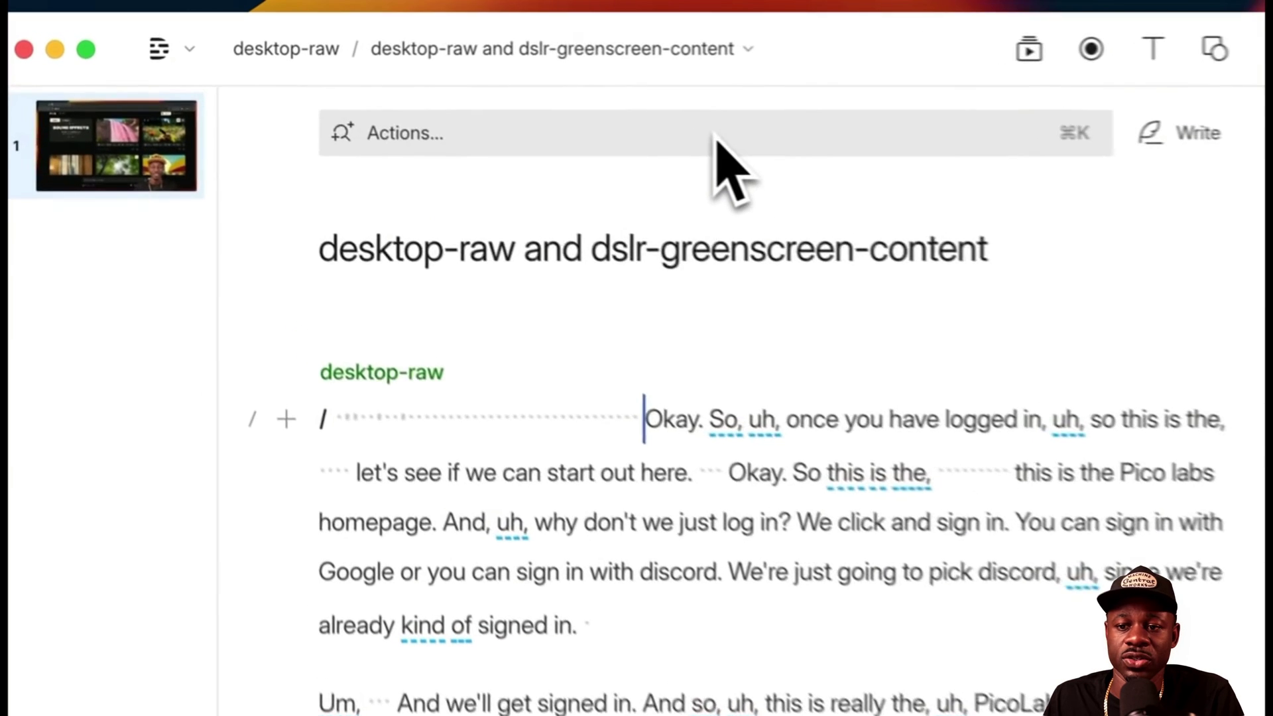
# Remove all 464 filler words, shortening the sequence from 56:09.6 to 49:35.4
pyautogui.click(716, 136)
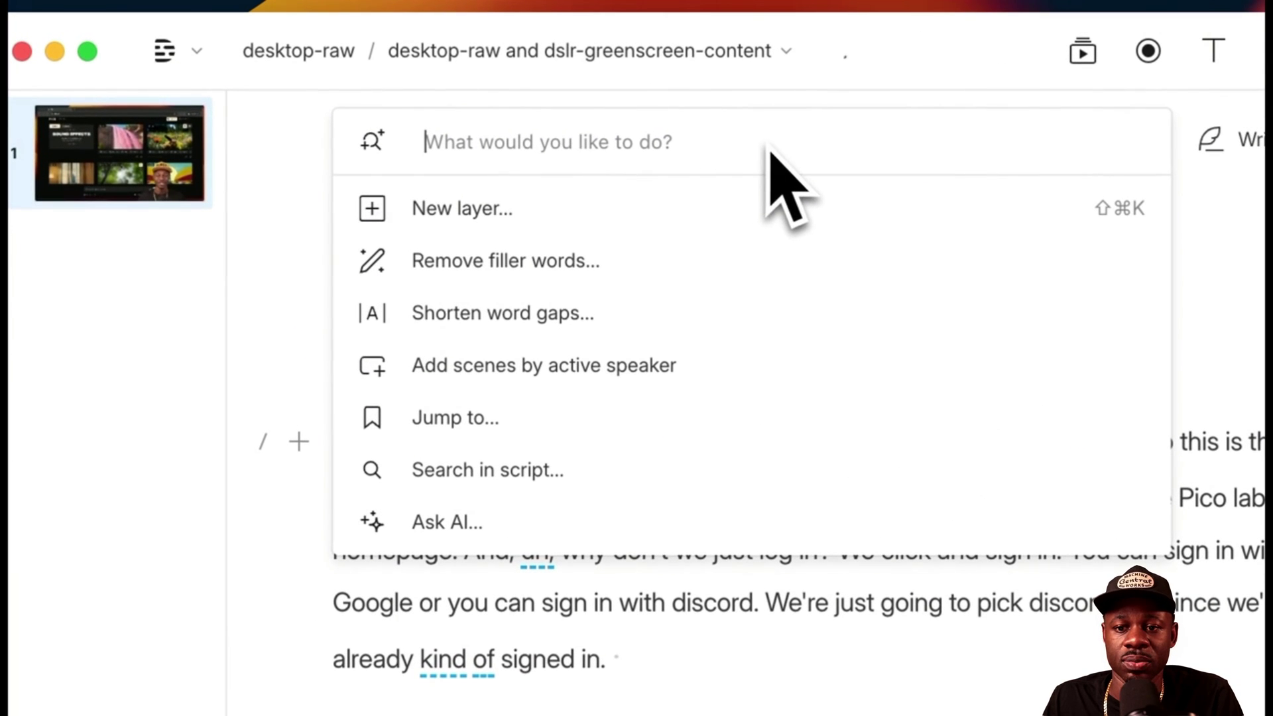
pyautogui.click(510, 266)
pyautogui.scroll(-10, 573, 479)
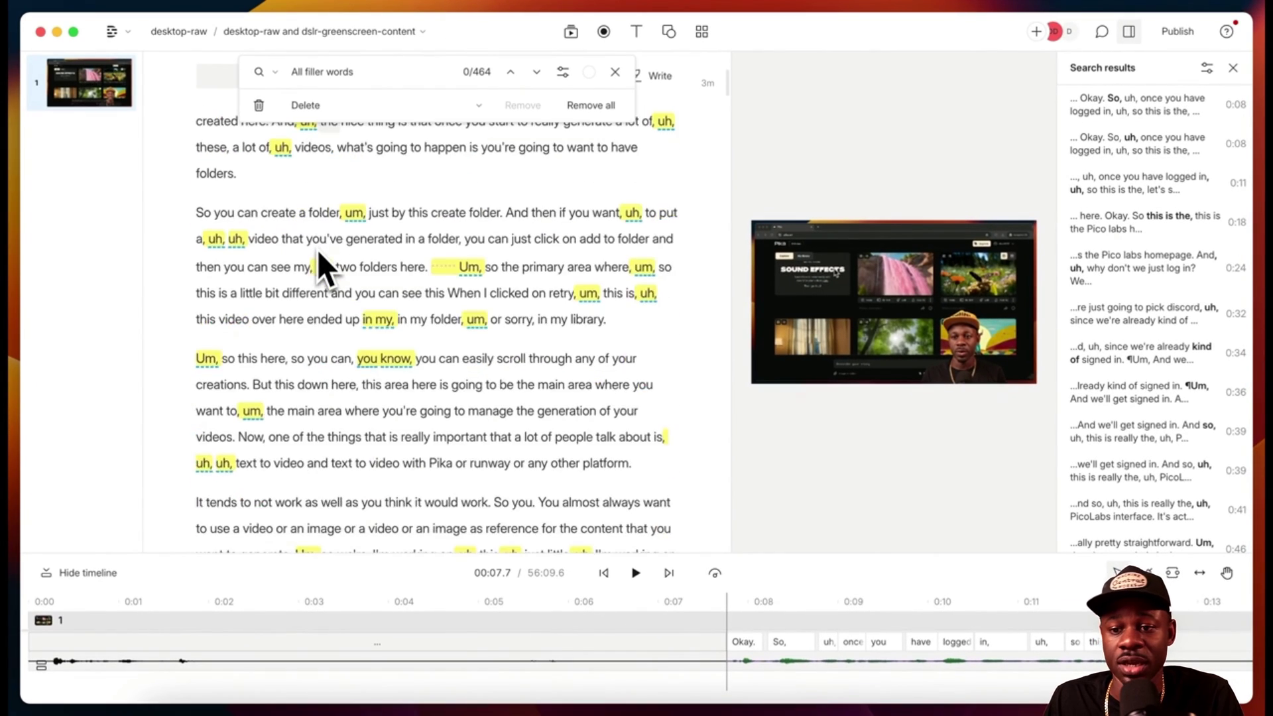
pyautogui.scroll(-15, 317, 250)
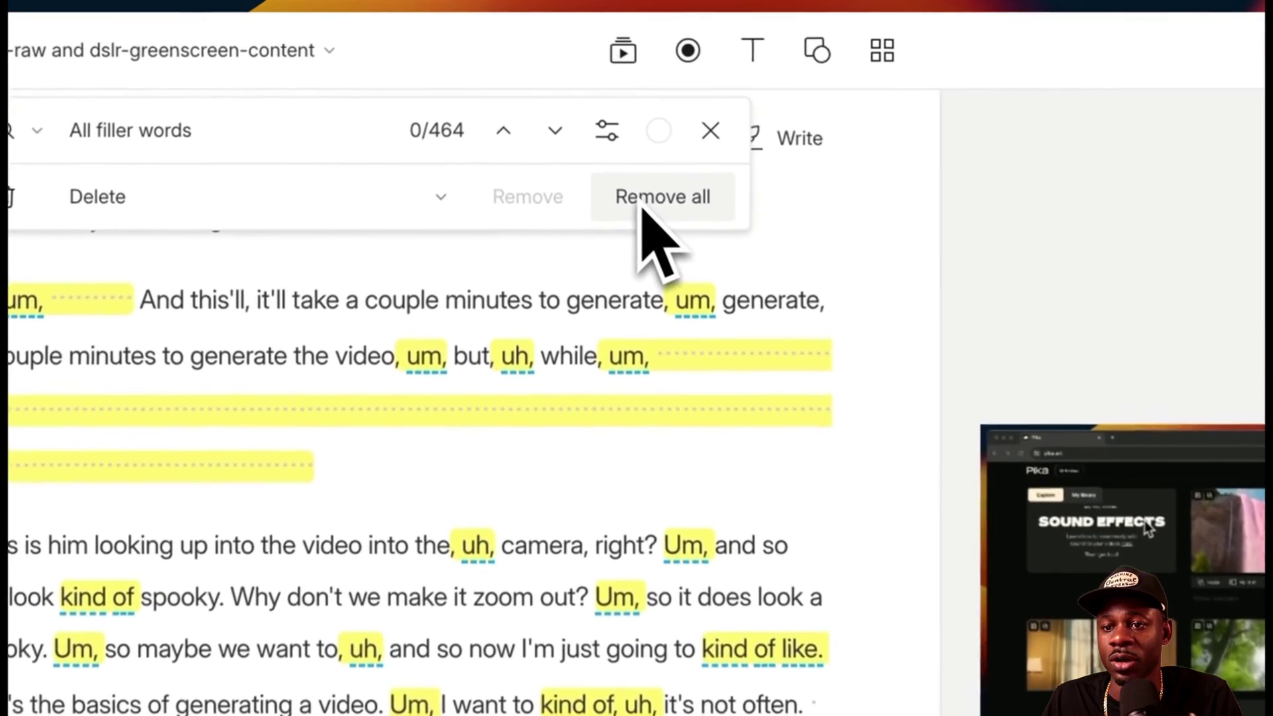
pyautogui.click(571, 107)
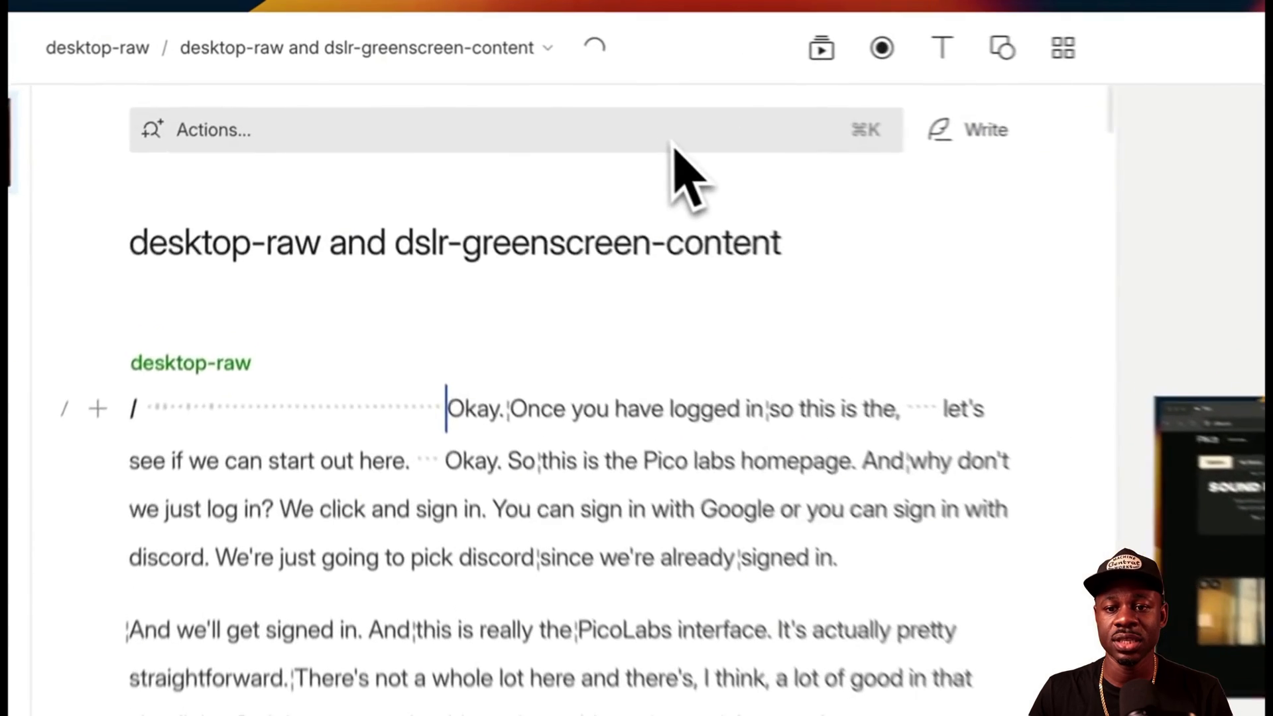
# Shorten all word gaps of 1 second or more to 0.25 seconds, trimming the sequence to 34:21.6
pyautogui.click(491, 85)
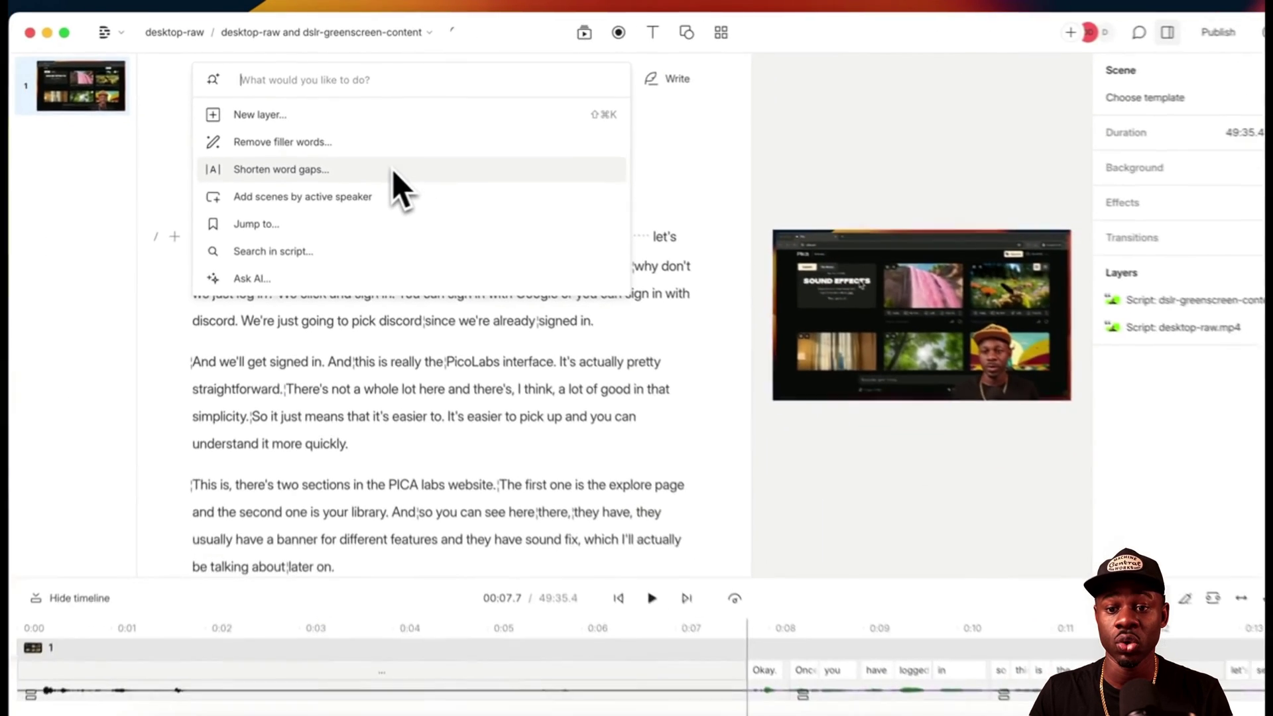
pyautogui.click(319, 169)
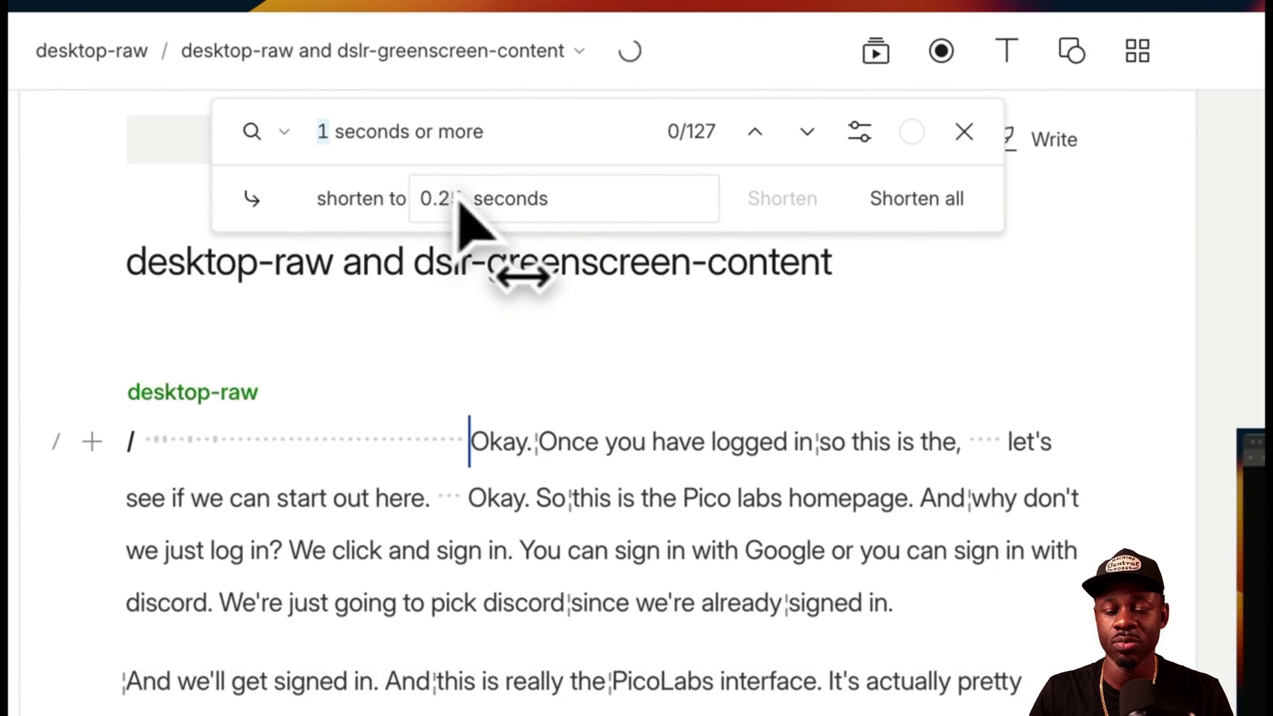
pyautogui.doubleClick(451, 199)
pyautogui.click(881, 214)
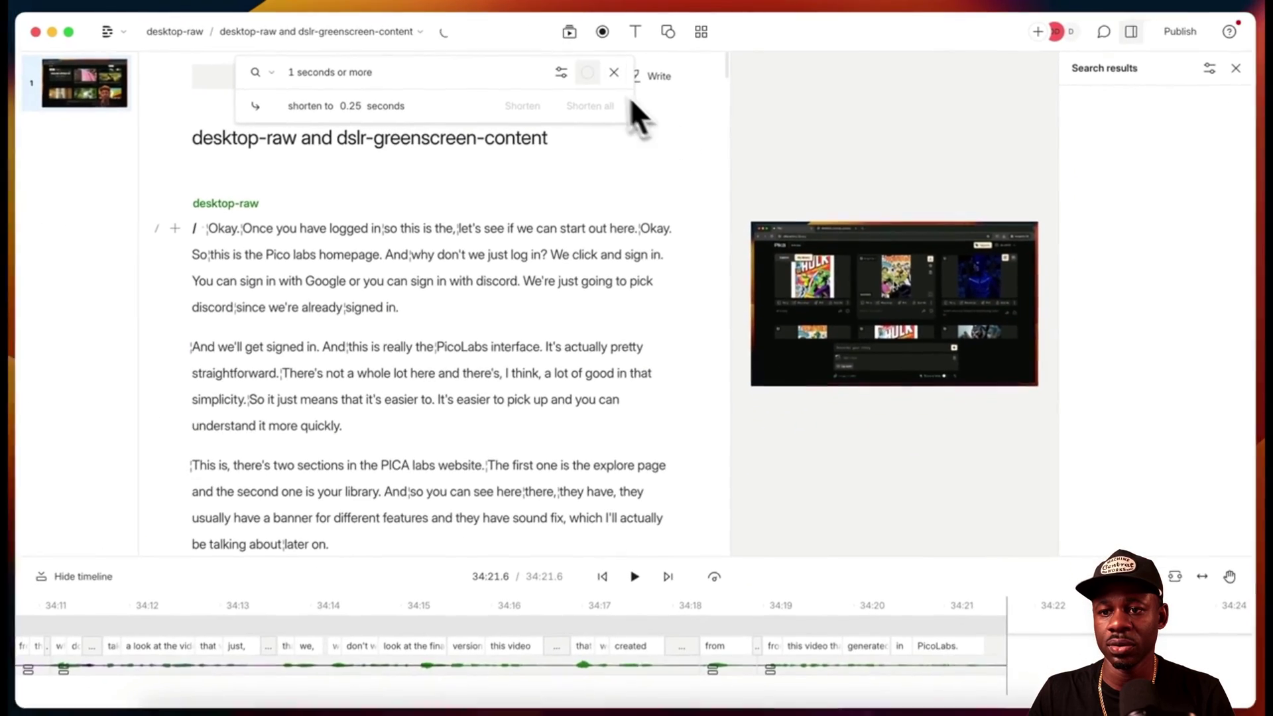
pyautogui.click(614, 73)
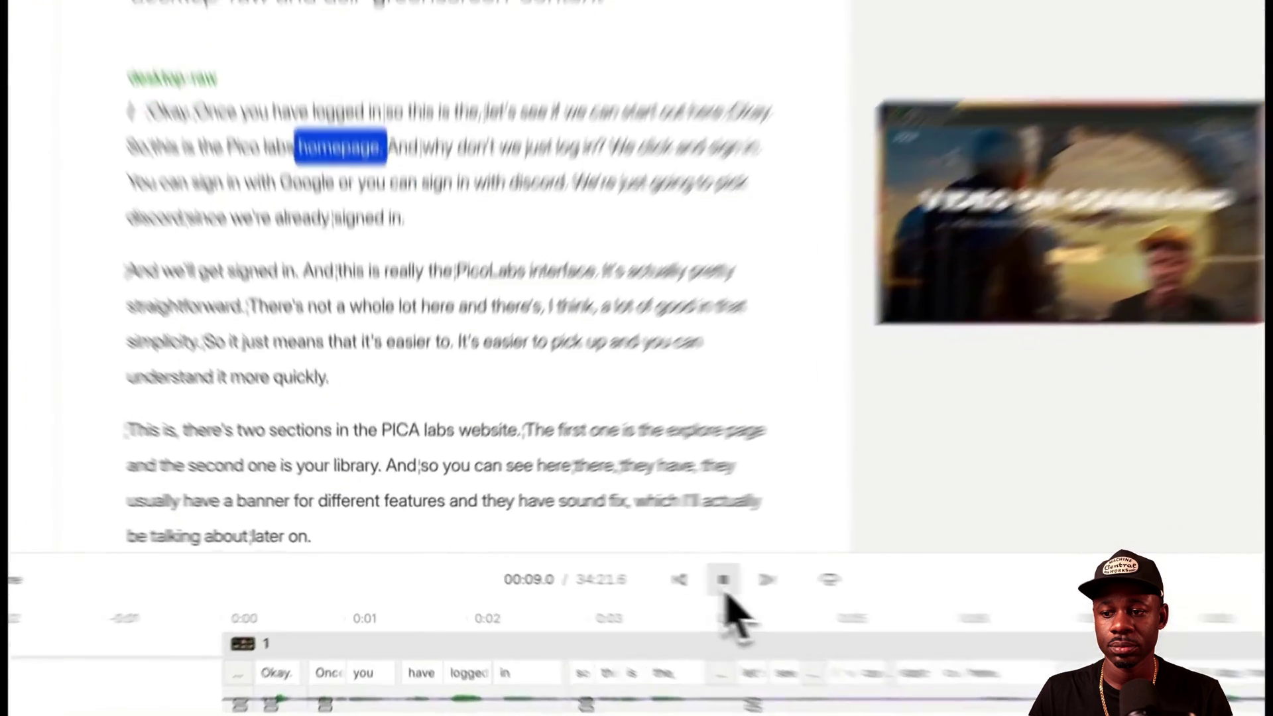
# Delete the opening sentence so the script begins 'This is the Pico labs homepage.', then play it back
pyautogui.click(637, 574)
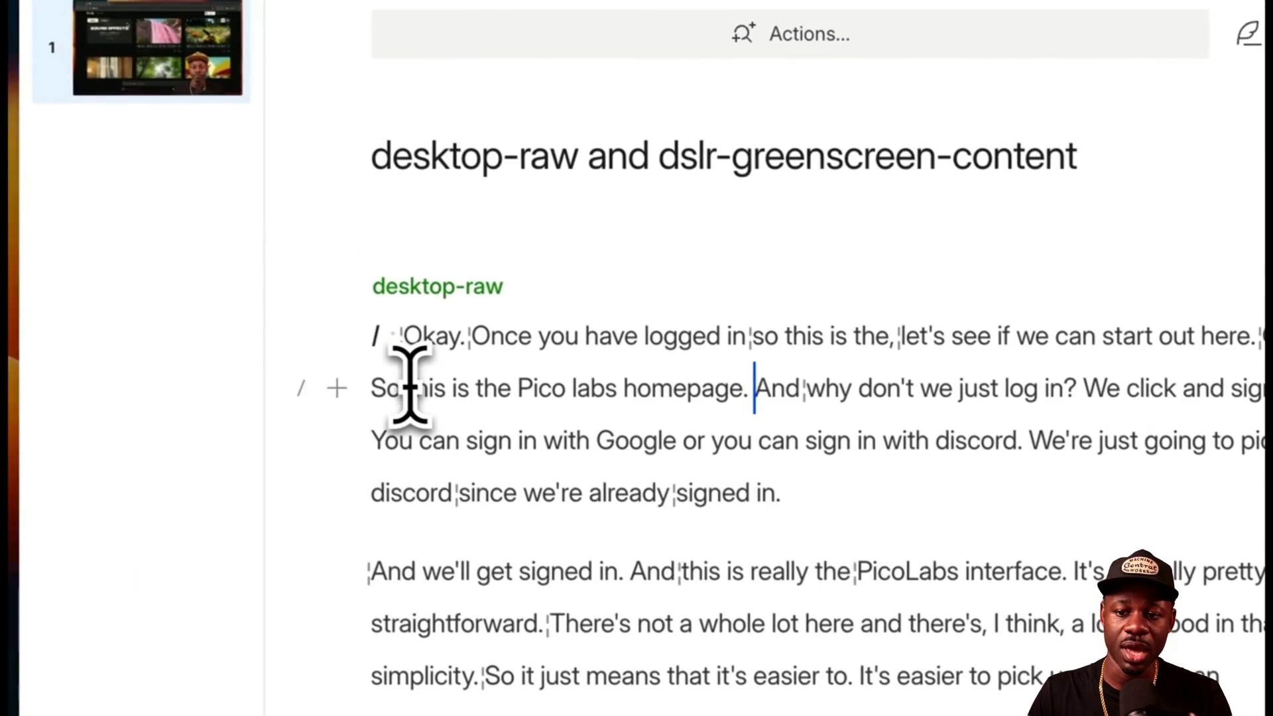
pyautogui.moveTo(402, 387); pyautogui.dragTo(390, 355)
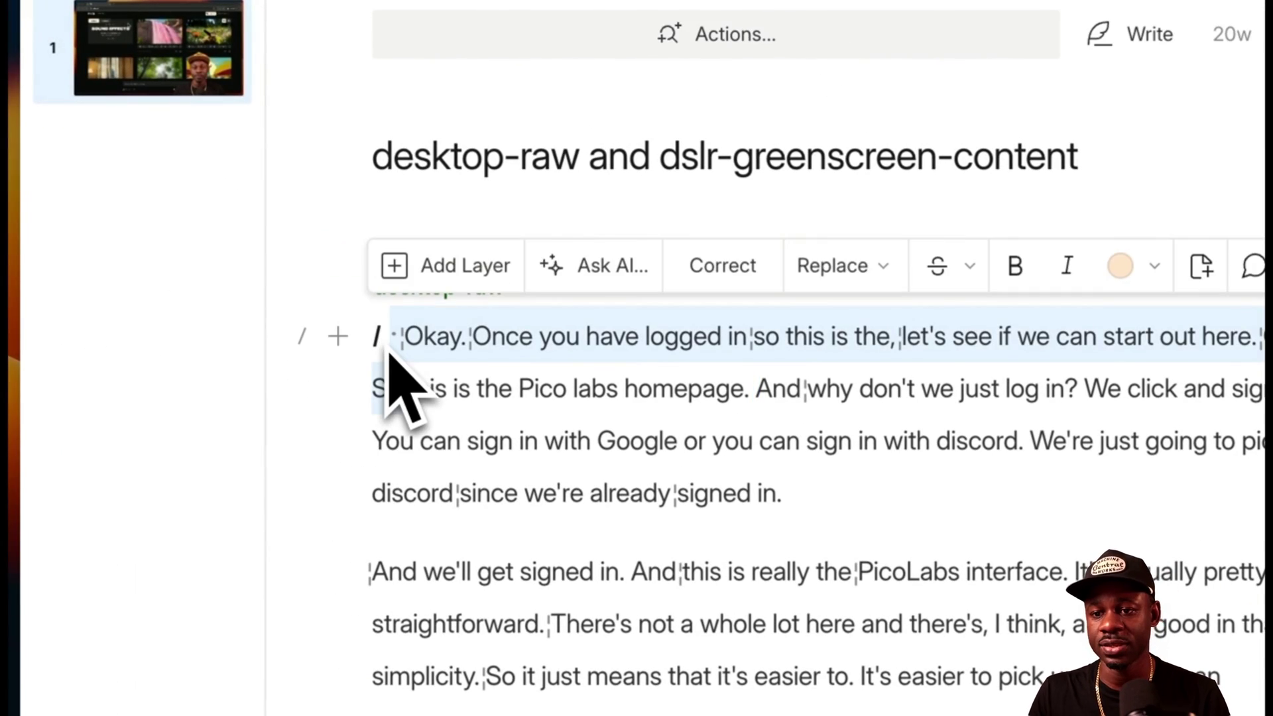
pyautogui.press('BackSpace')
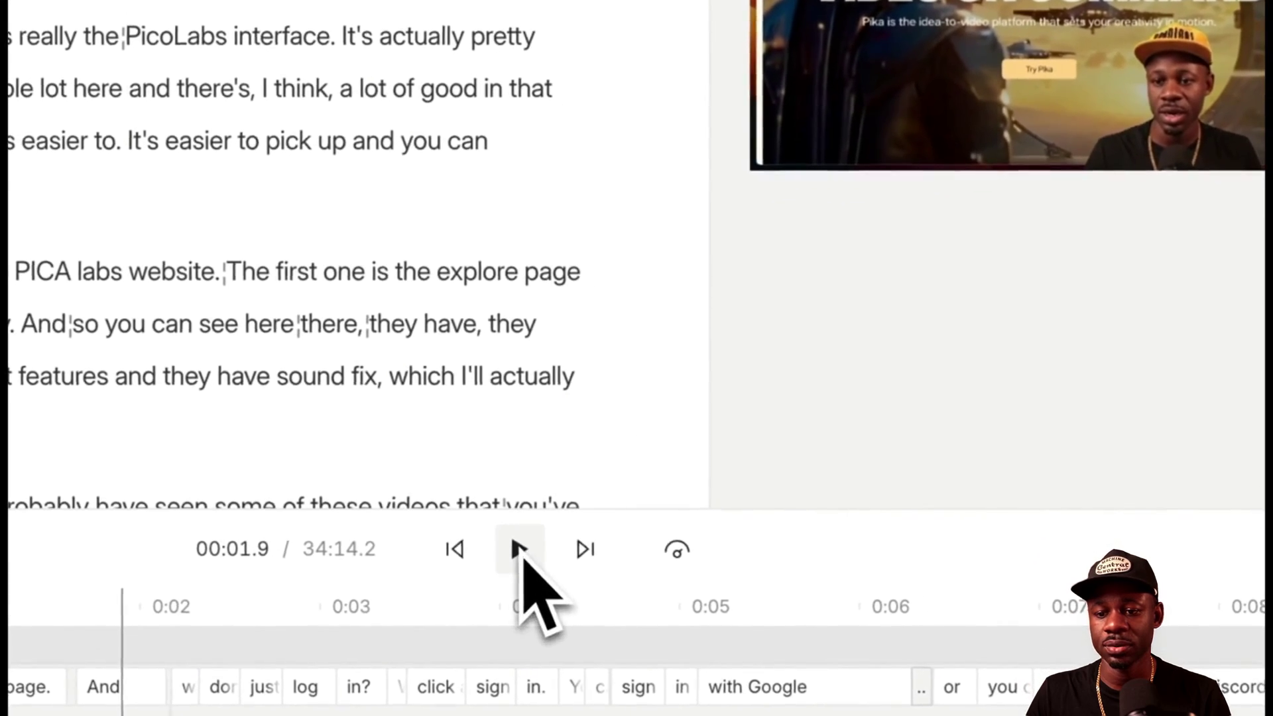
pyautogui.click(519, 550)
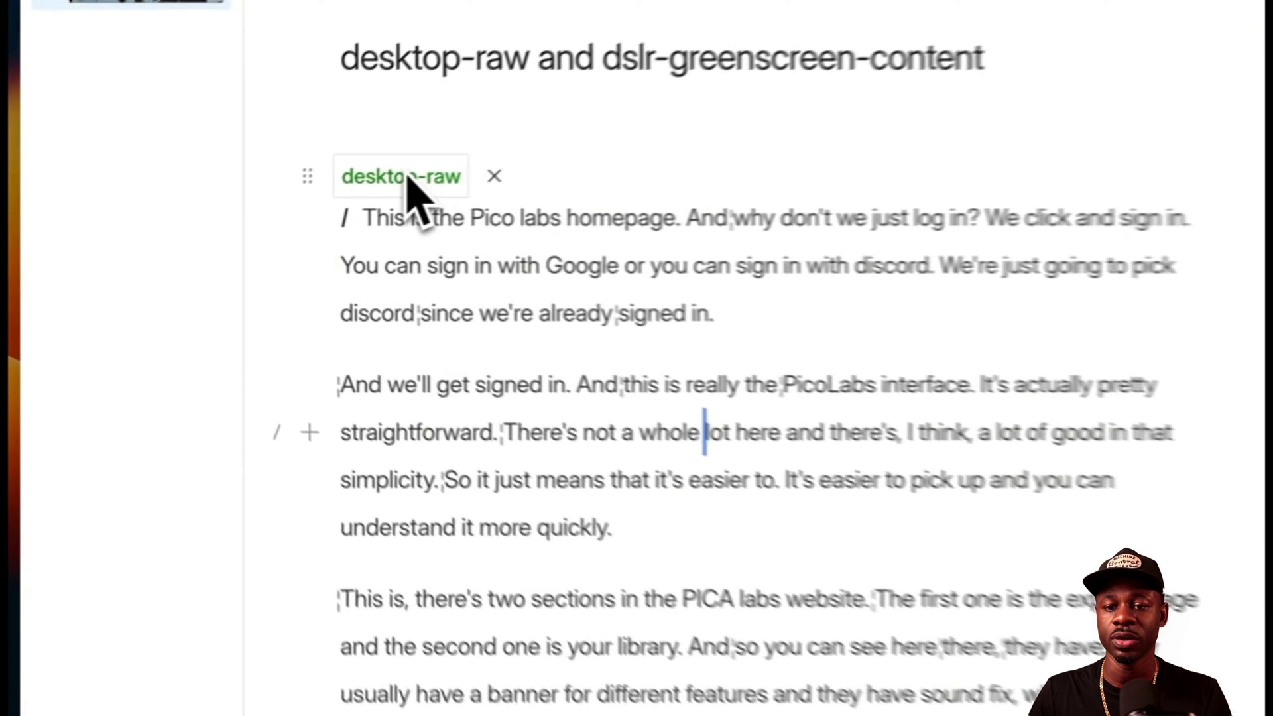
# Assign an AI speaker voice to the section, overdub 'And' as 'However', and play it back
pyautogui.click(234, 201)
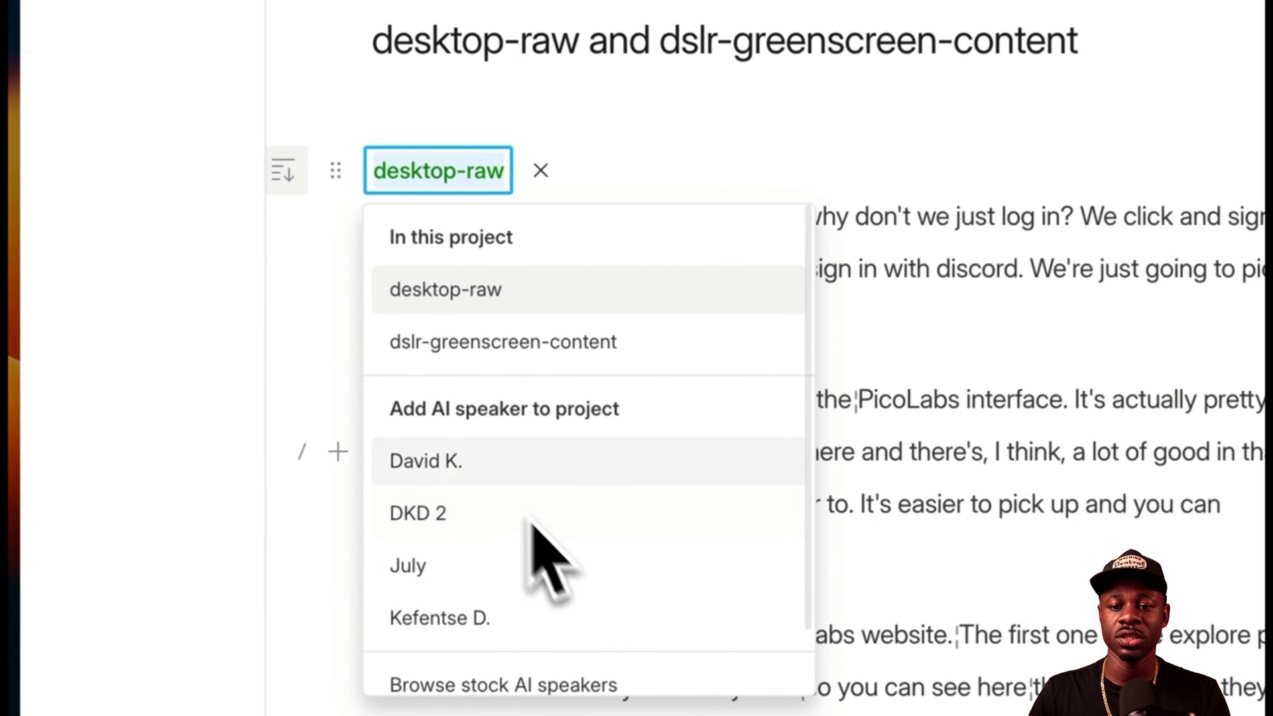
pyautogui.click(480, 524)
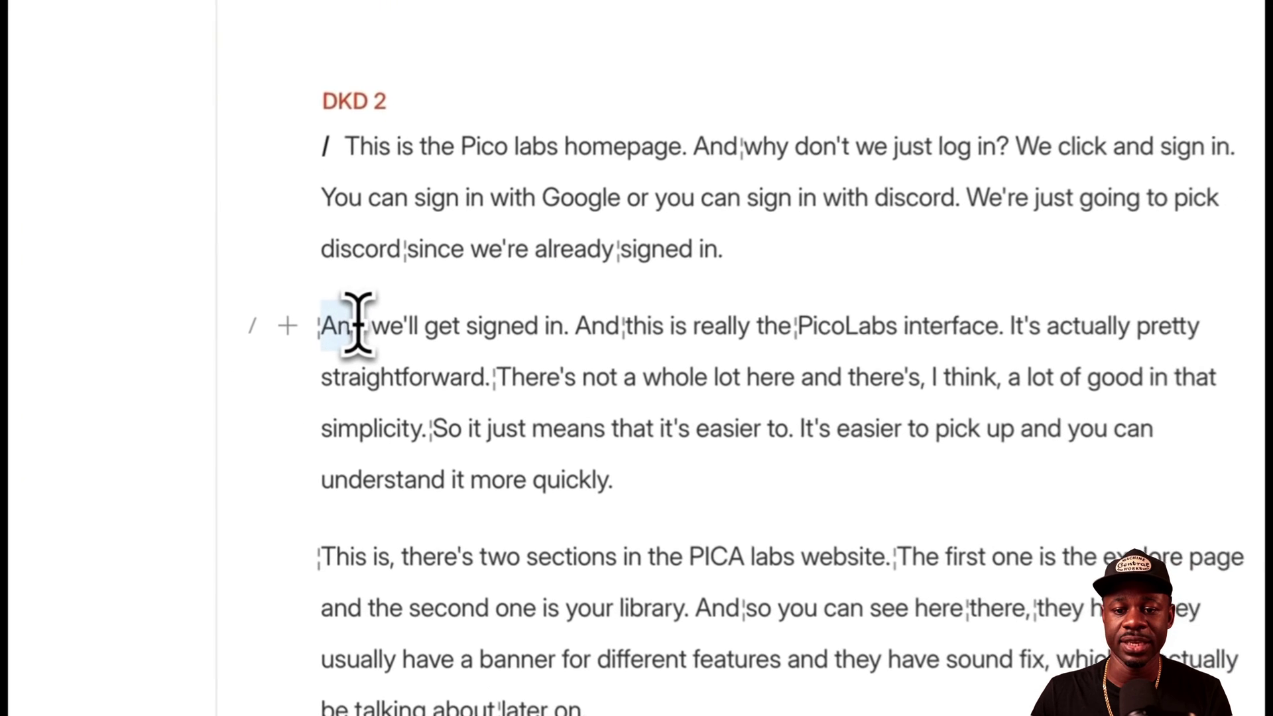
pyautogui.doubleClick(215, 310)
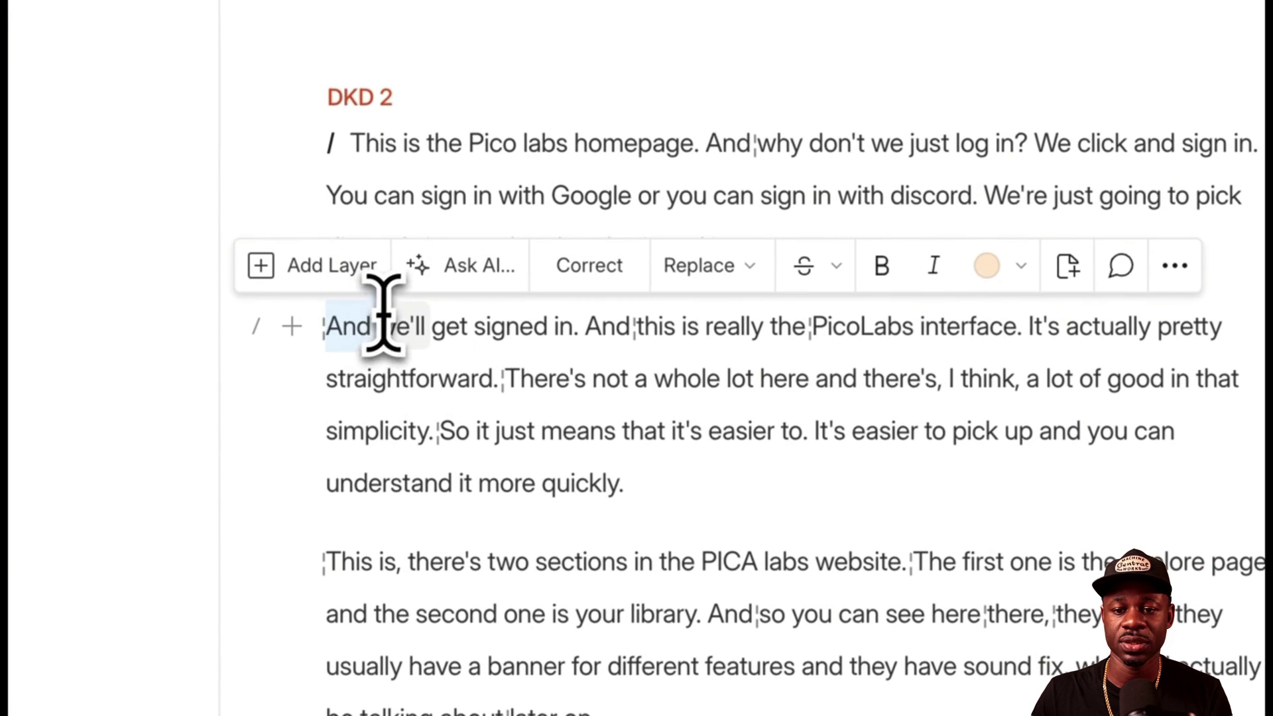
pyautogui.click(716, 273)
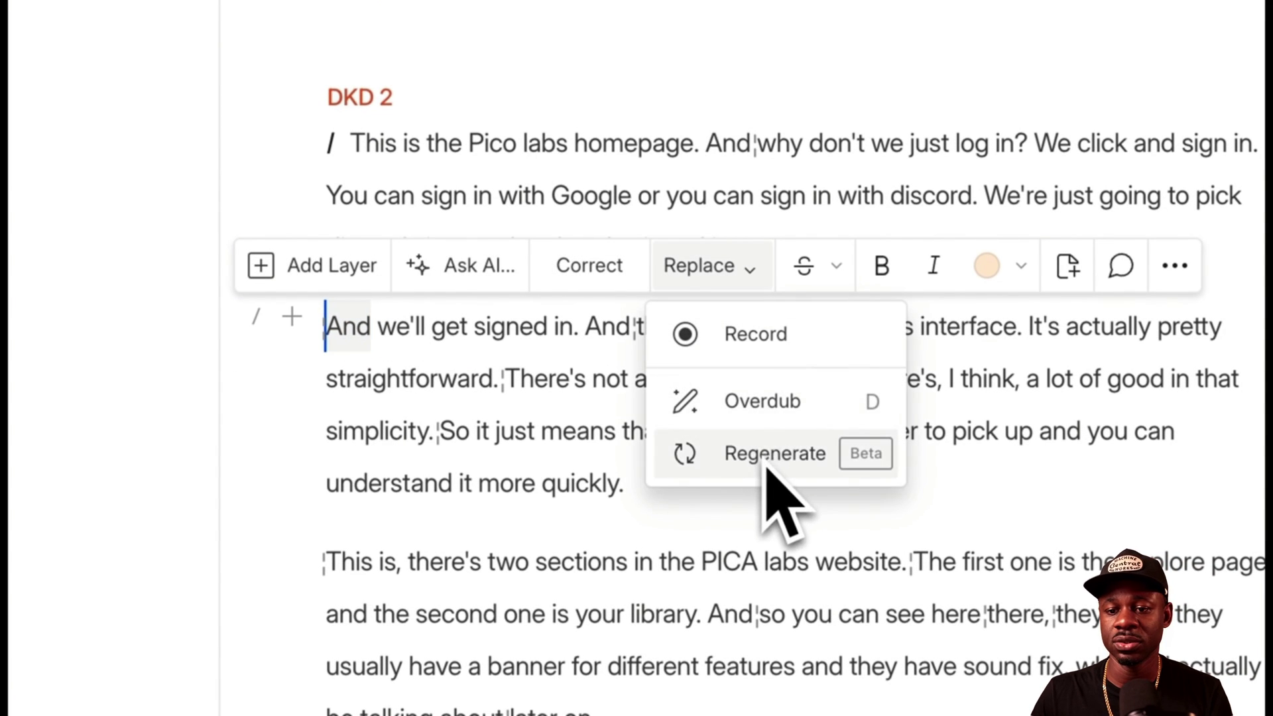
pyautogui.click(768, 415)
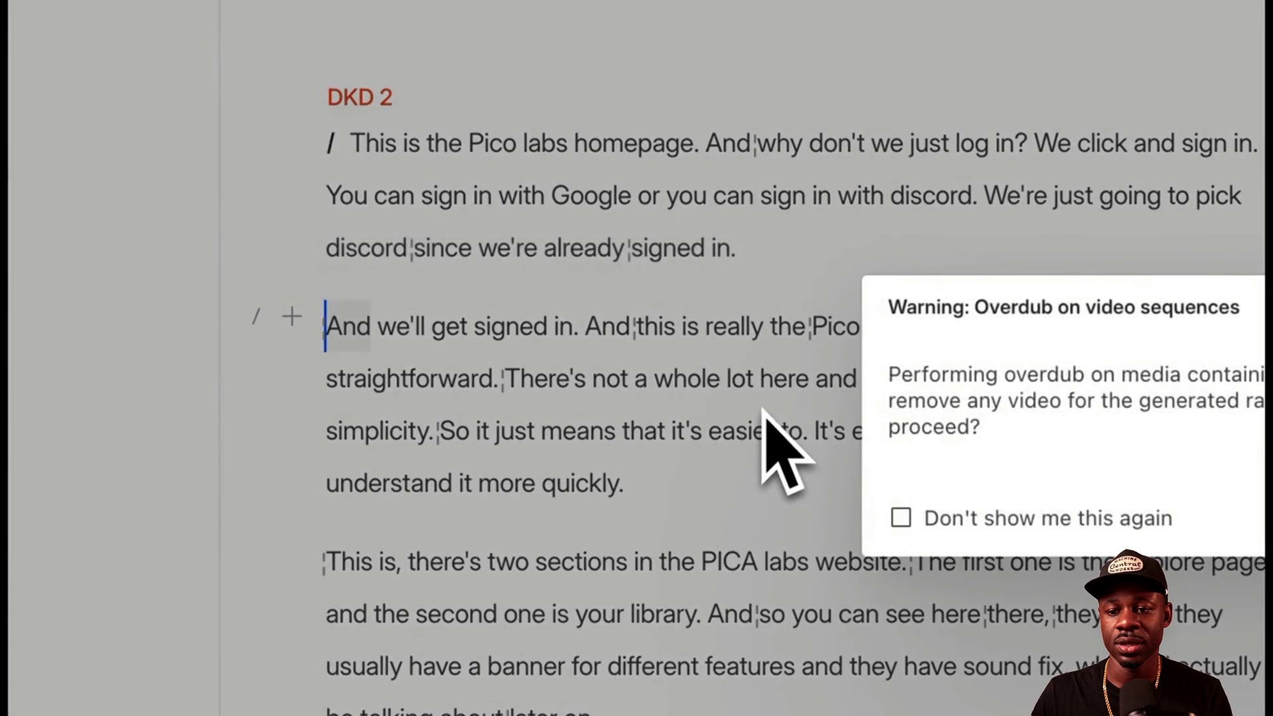
pyautogui.press('Return')
pyautogui.write('However')
pyautogui.click(666, 311)
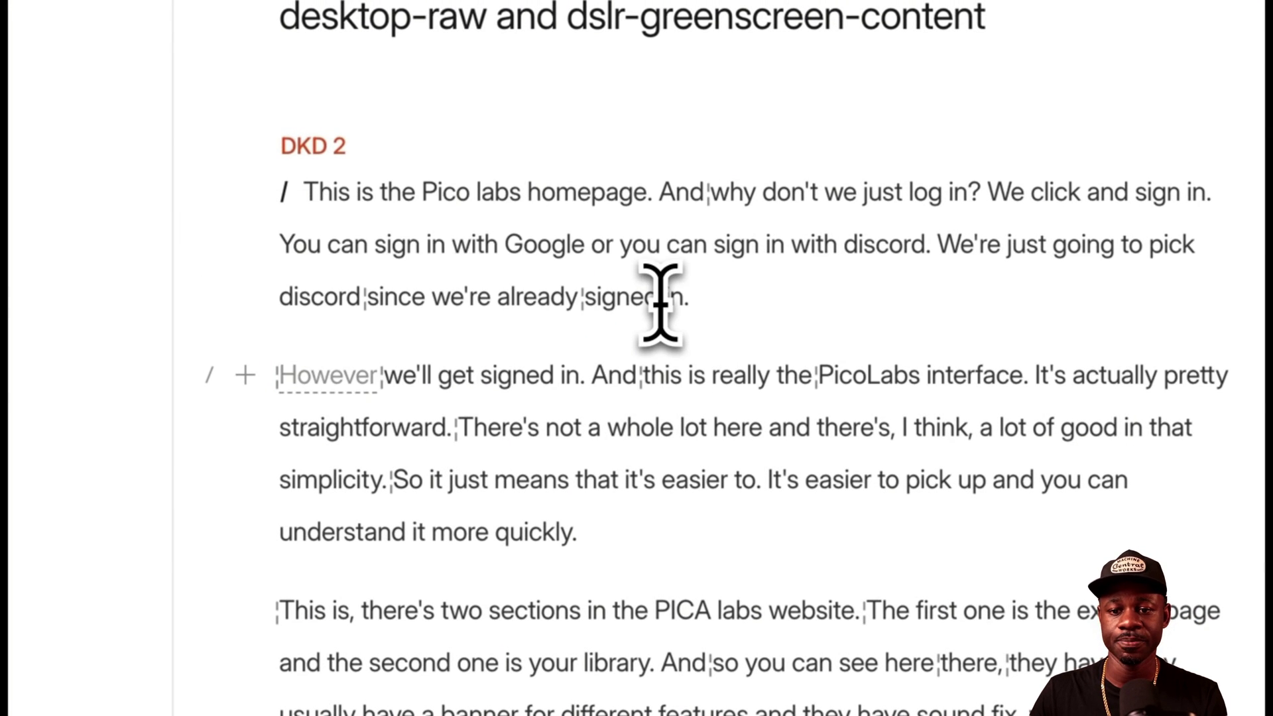
pyautogui.click(656, 440)
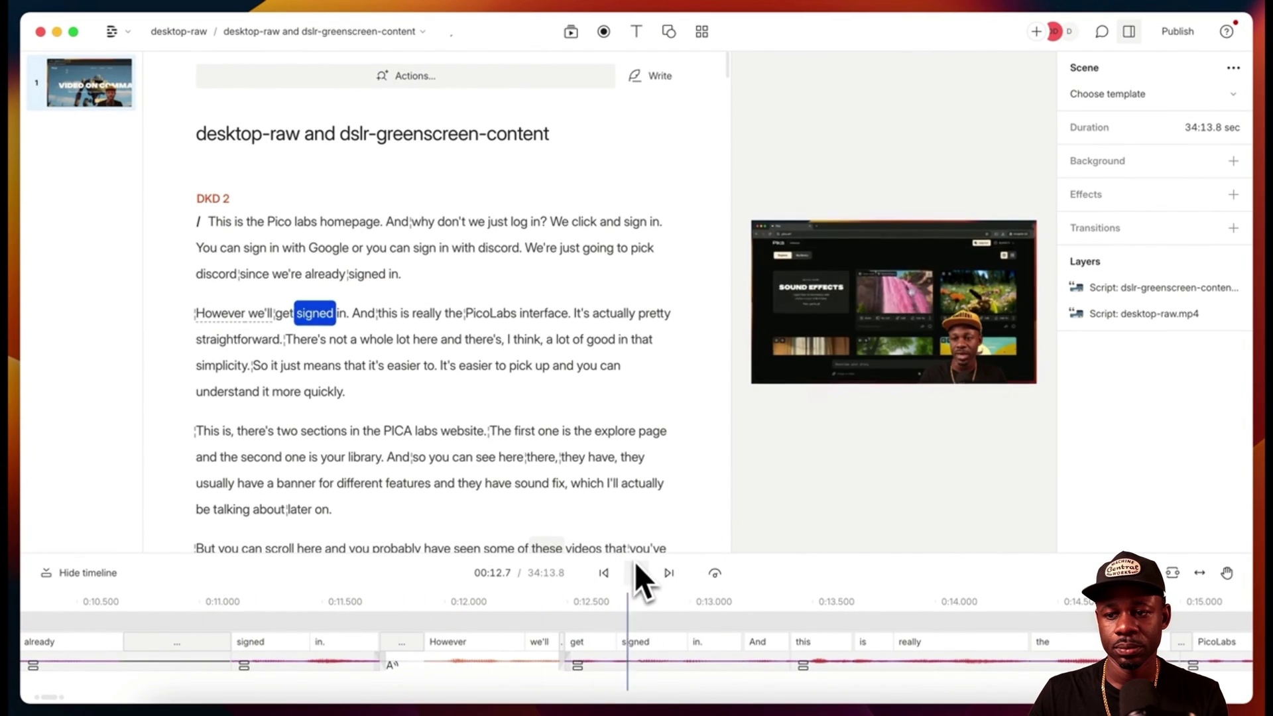
pyautogui.click(635, 569)
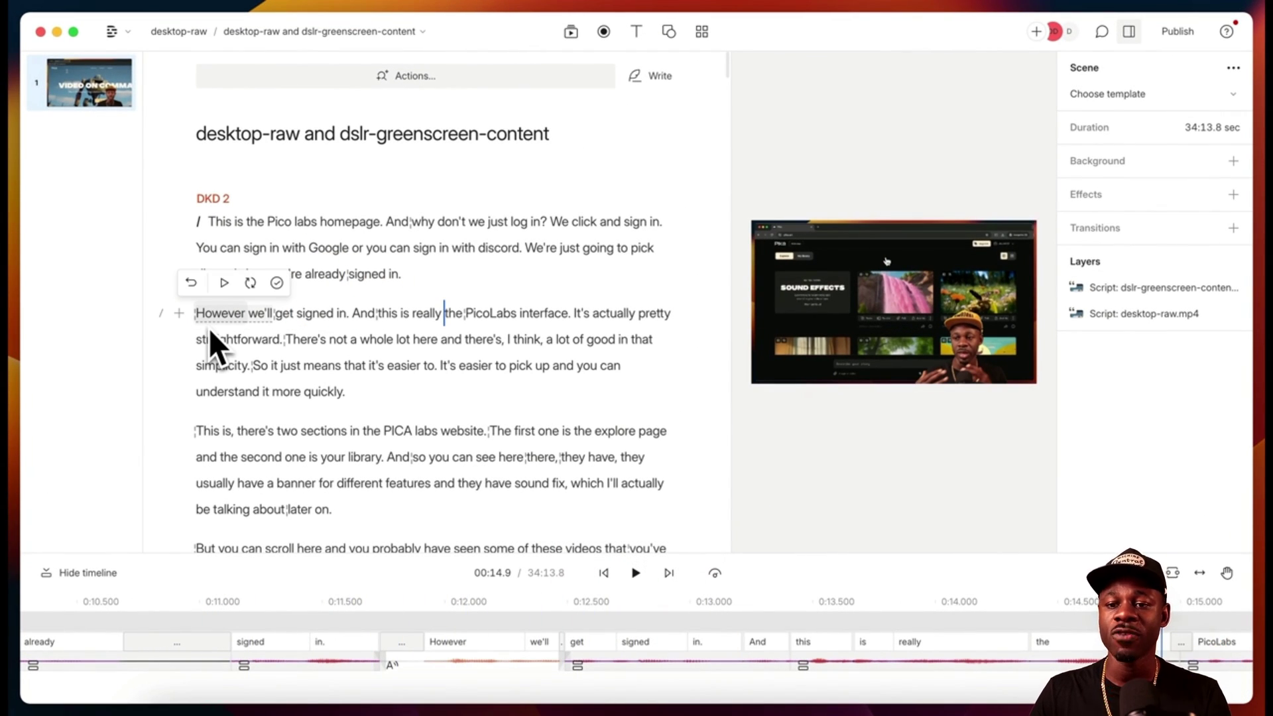